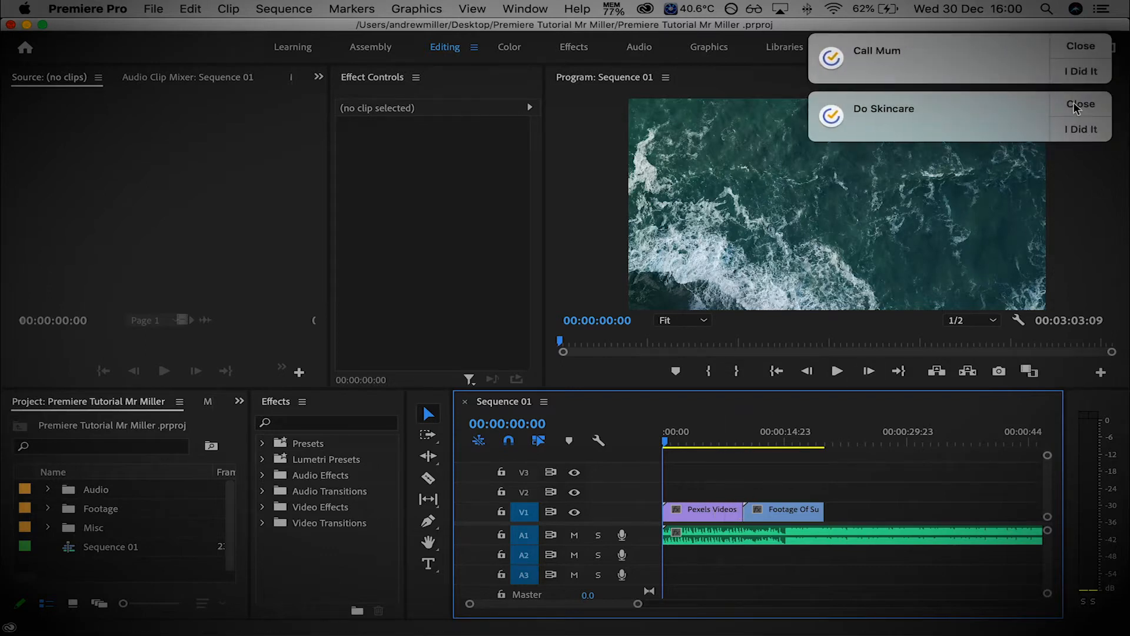
- Dismiss both reminder notifications and play the opening seconds of Sequence 01
click(1075, 106)
click(1081, 48)
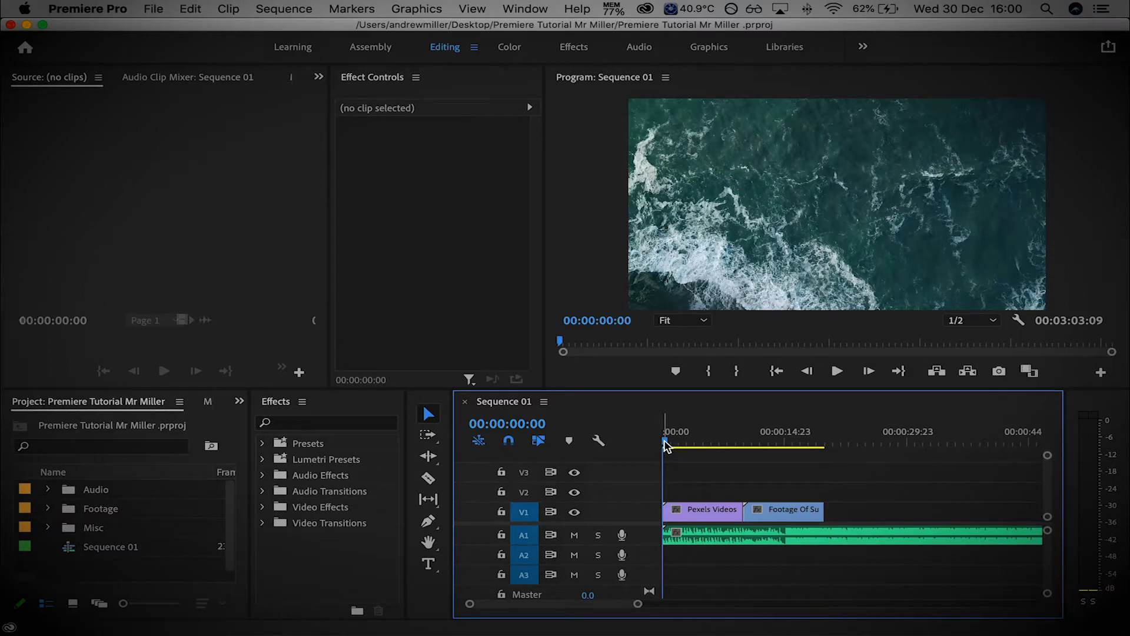
key(space)
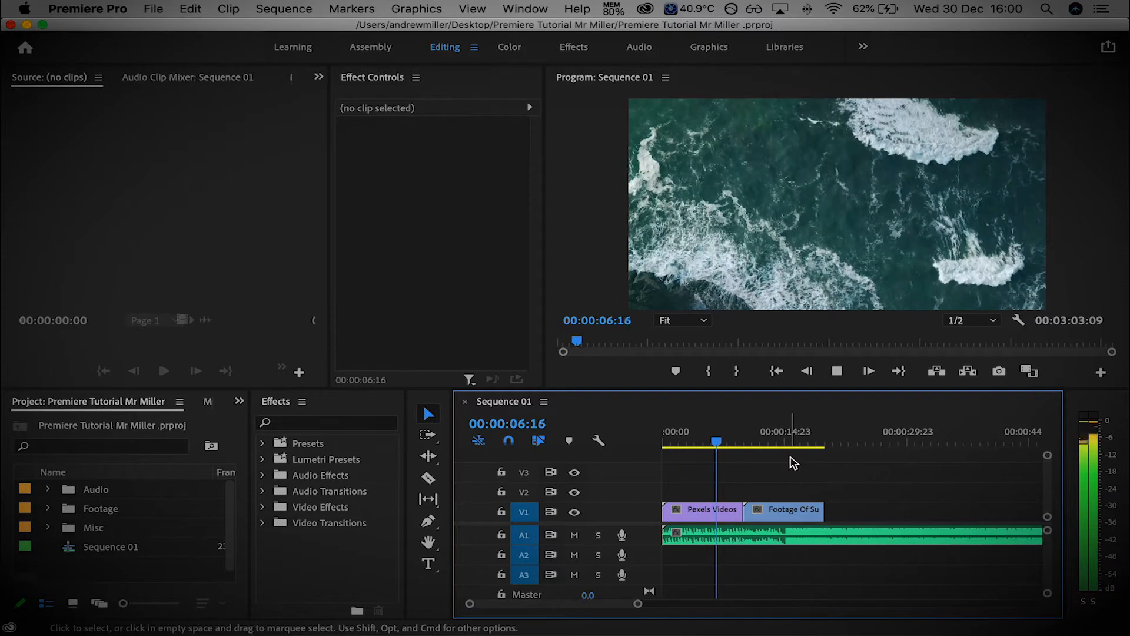
key(space)
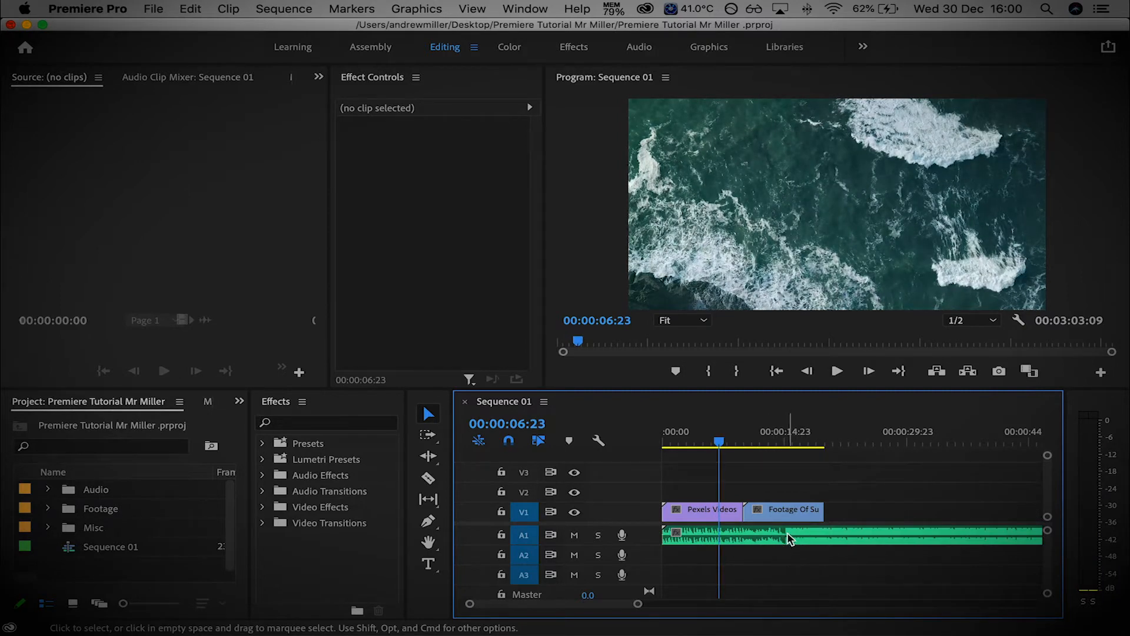
- Position the playhead at 00:00:15:04, just before the louder section of the music on A1
drag(724, 448, 783, 442)
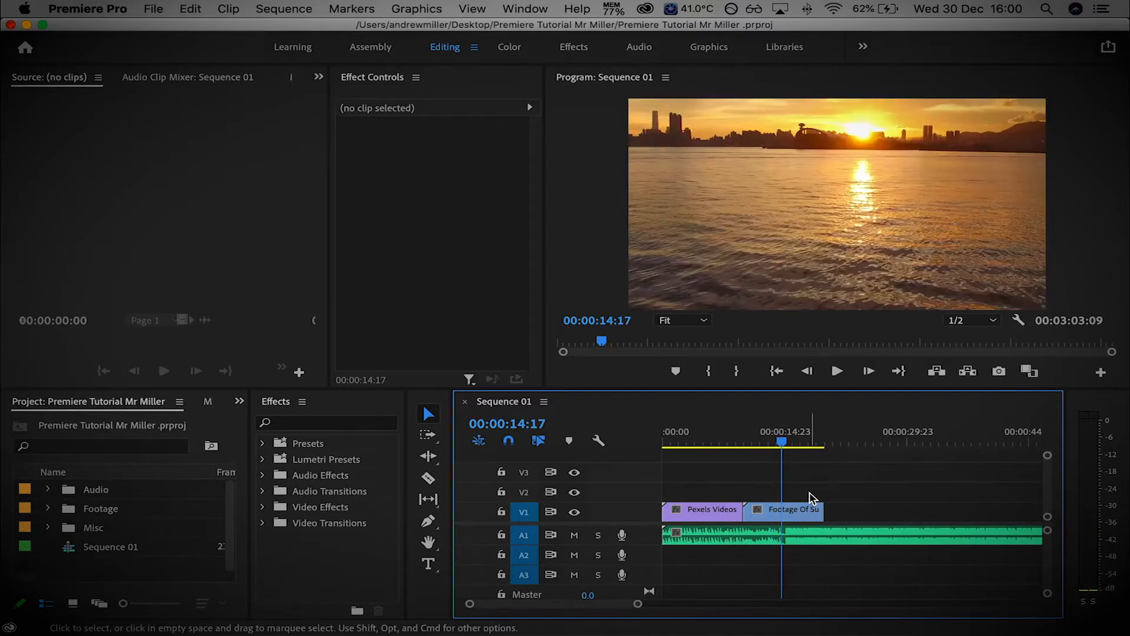
key(equal)
key(equal)
key(equal)
key(equal)
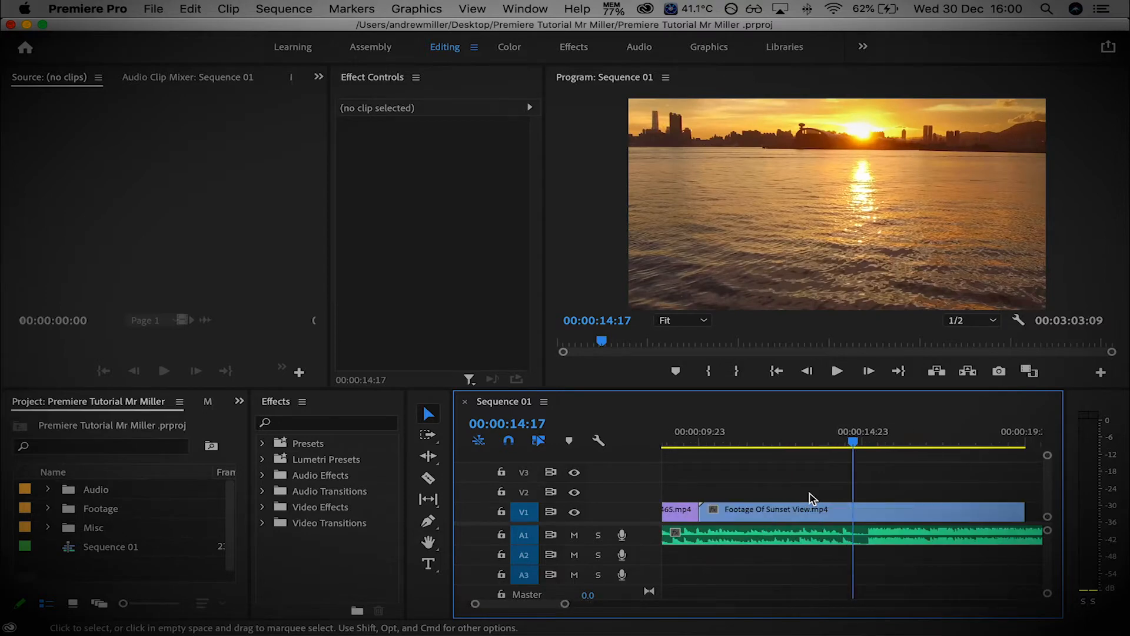
drag(853, 443, 908, 445)
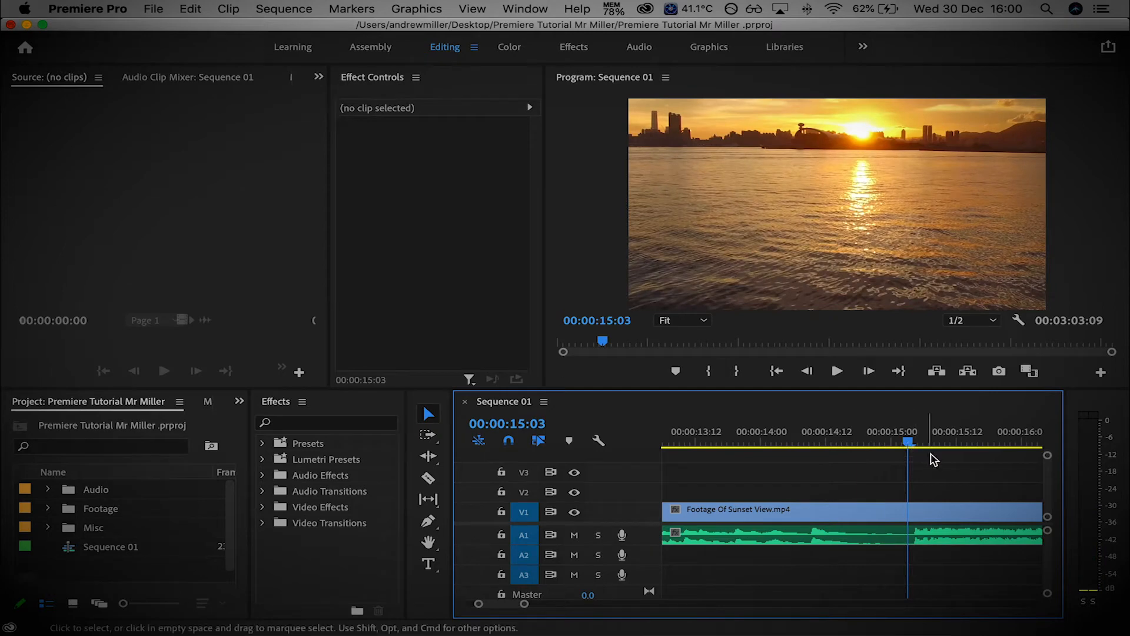
key(equal)
key(equal)
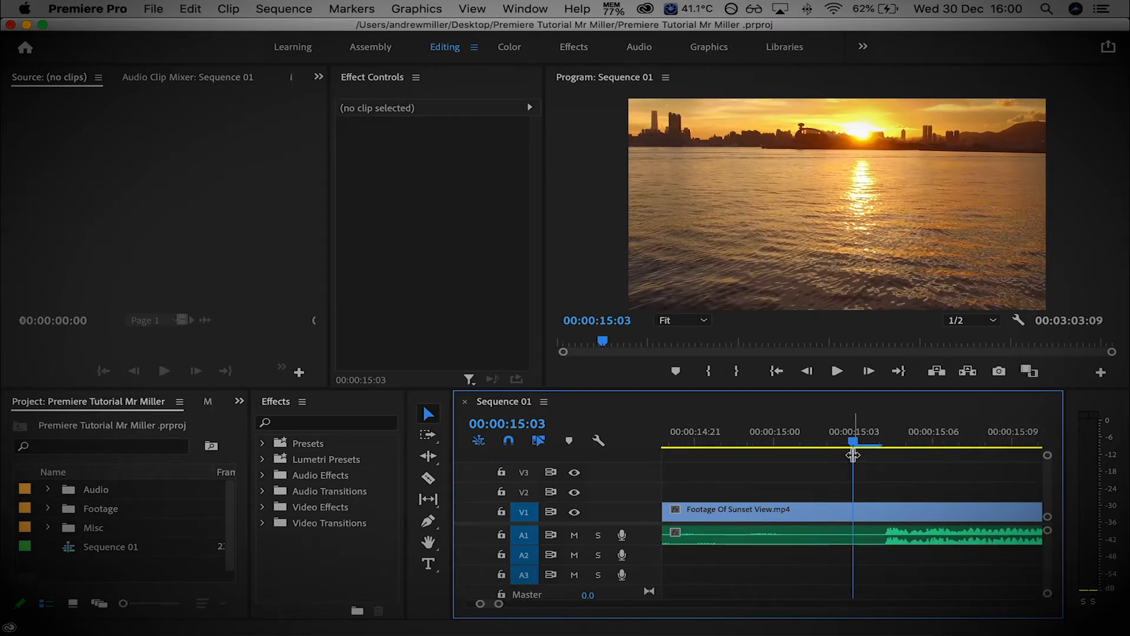
drag(864, 446, 877, 446)
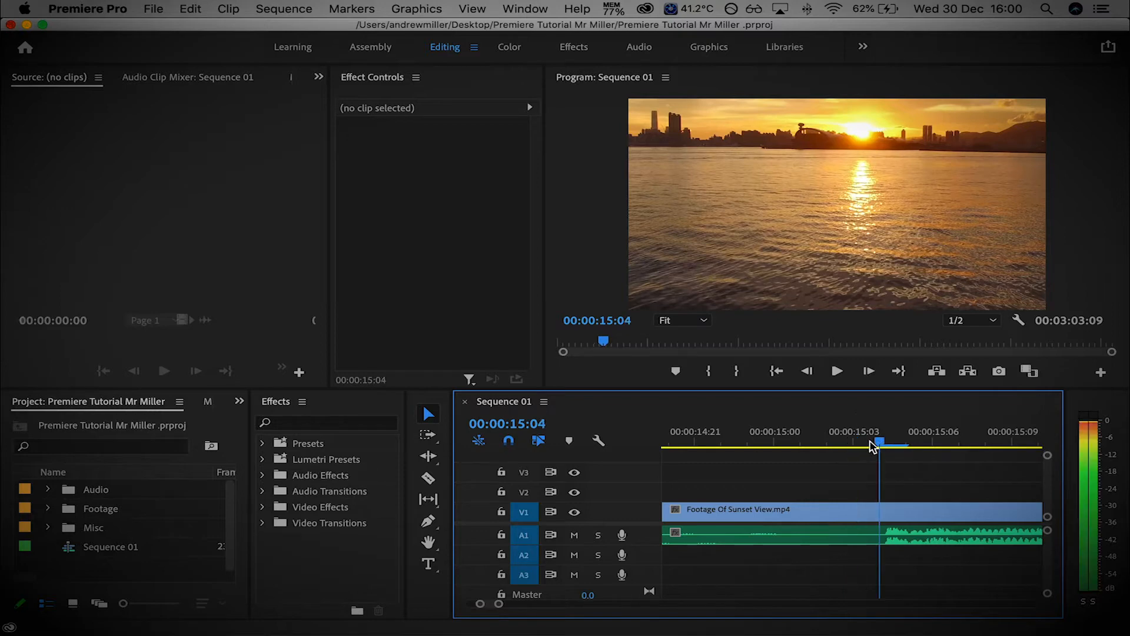
mouse_move(880, 446)
mouse_down()
mouse_move(906, 446)
mouse_move(880, 446)
mouse_up()
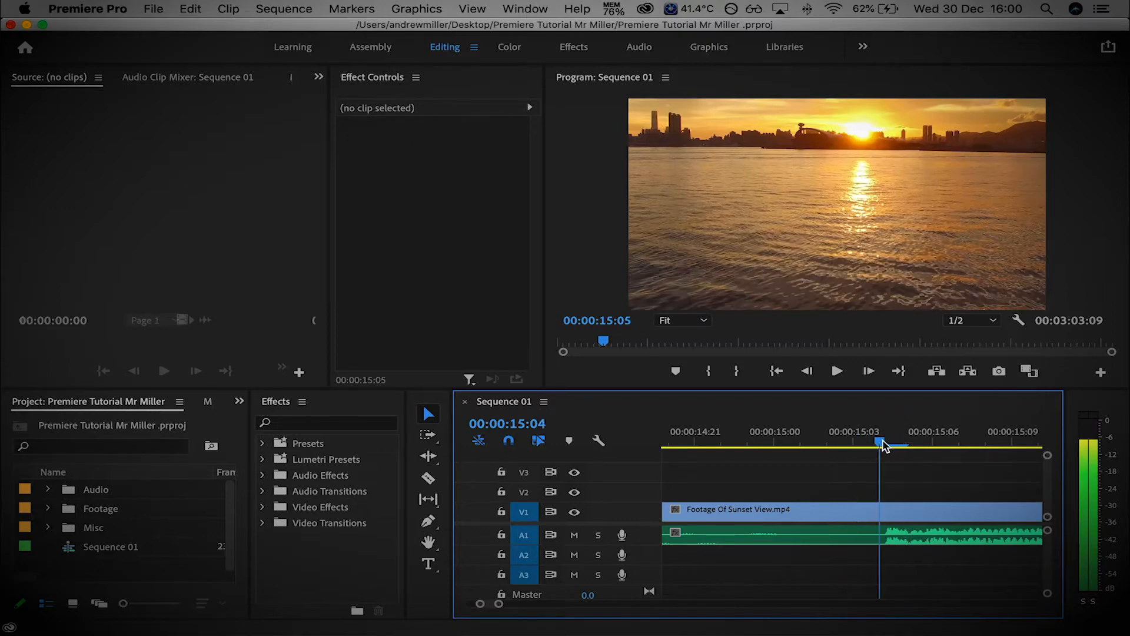
- Split the music clip on A1 with the Razor tool at 00:00:15:04 and delete the part before the cut
click(434, 488)
click(887, 535)
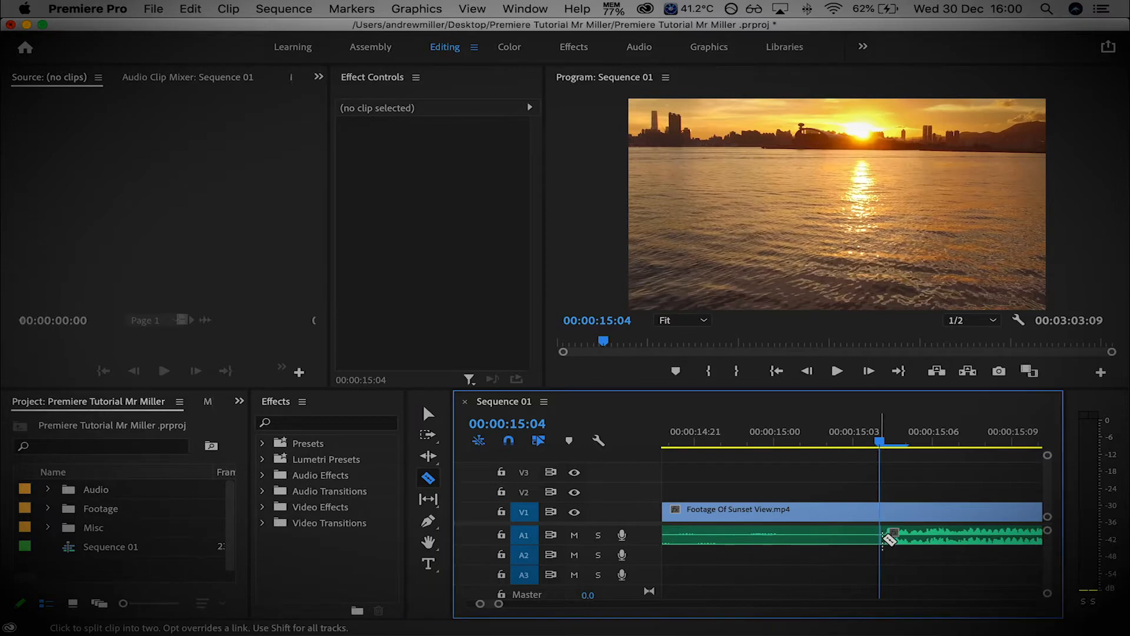
click(429, 414)
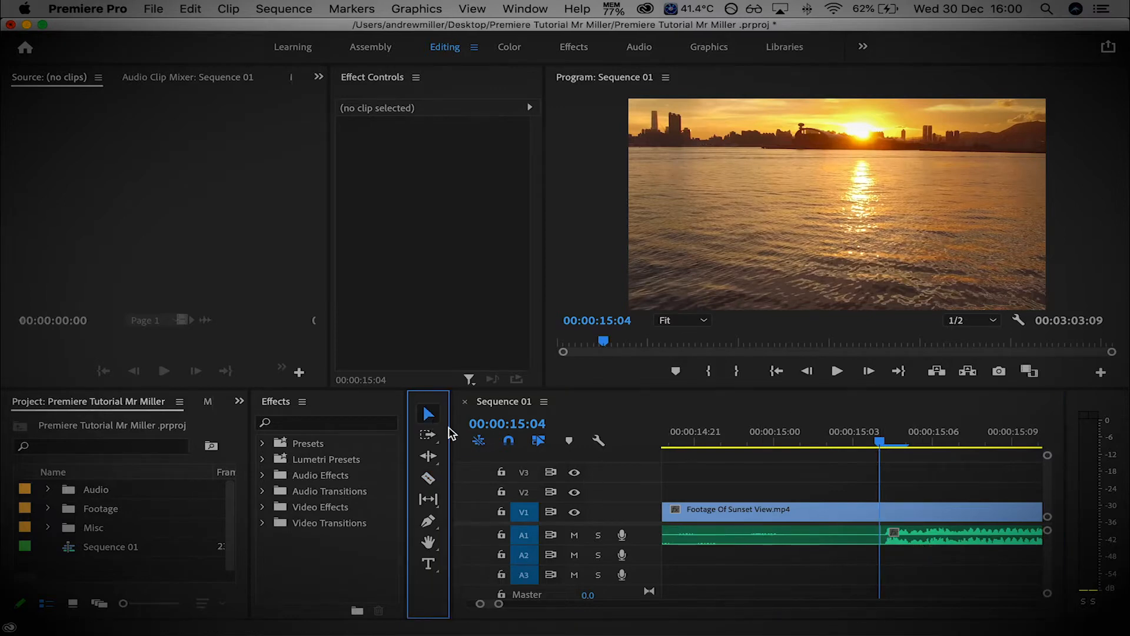
click(819, 542)
key(Delete)
- Move the remaining music clip on A1 to the very start of the sequence
key(minus)
key(minus)
key(minus)
key(minus)
key(minus)
key(minus)
key(minus)
drag(864, 537, 686, 535)
- Play the sequence briefly from the beginning to check the repositioned music, and return the playhead to 00:00:00:00
drag(736, 443, 598, 449)
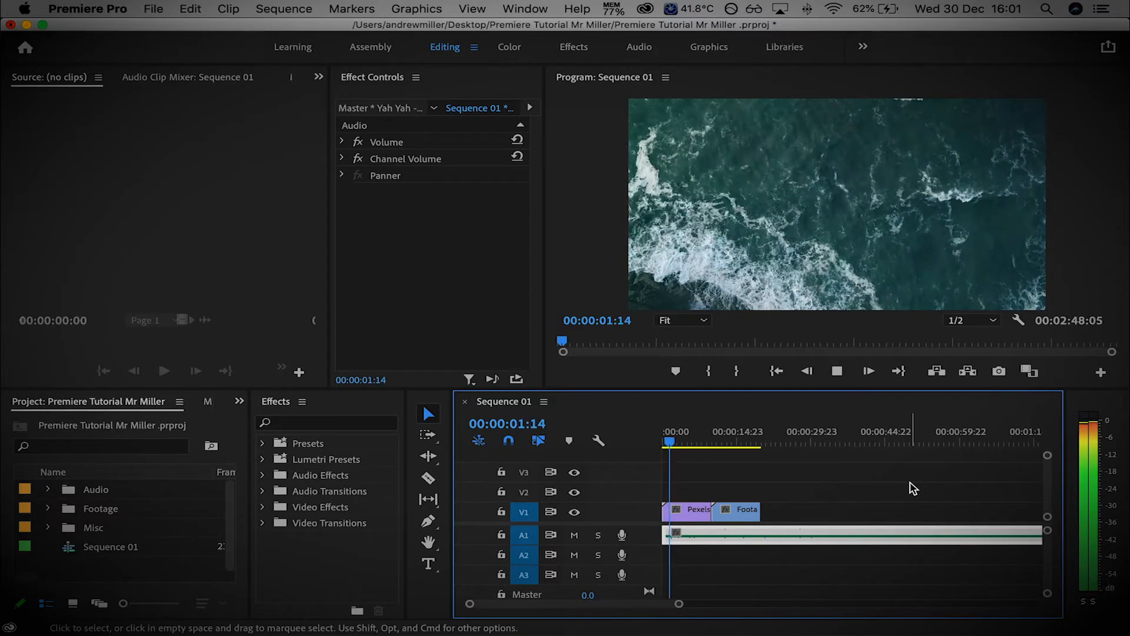
key(space)
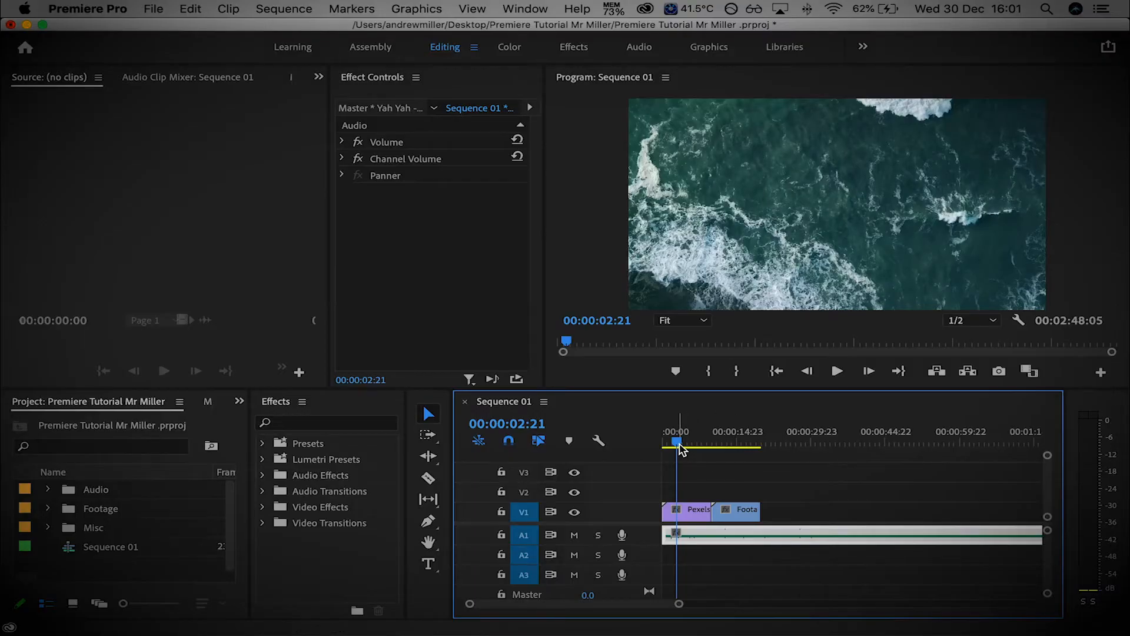
drag(678, 447, 645, 453)
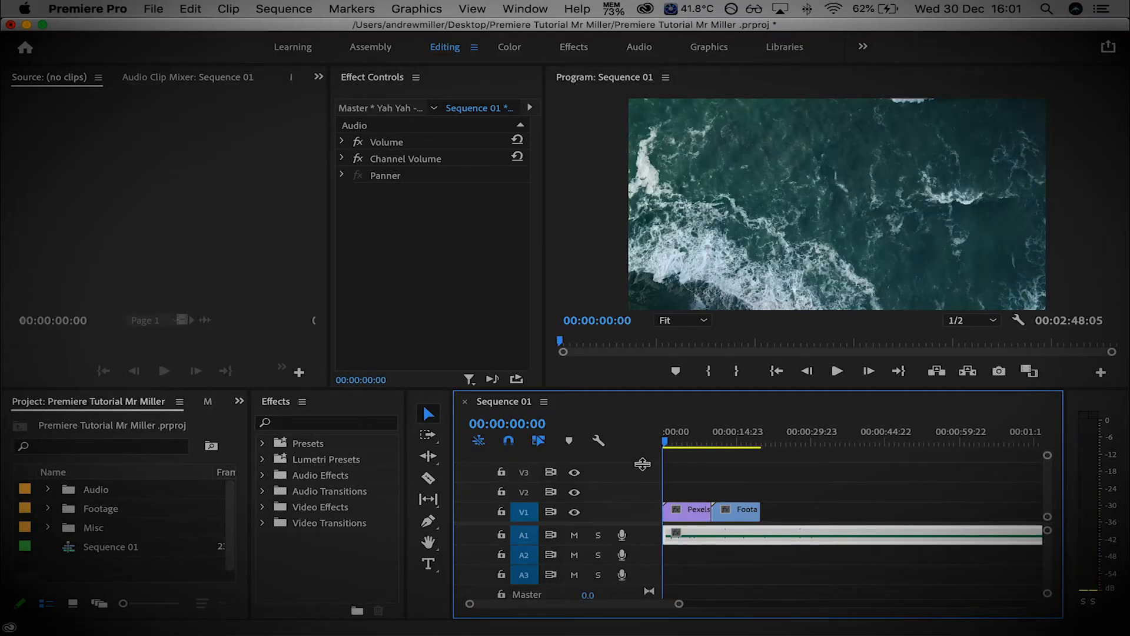
- Add Pexels Videos 2439510.mp4 from the Footage bin at the start of V2 and trim its end to match the first V1 clip
click(48, 510)
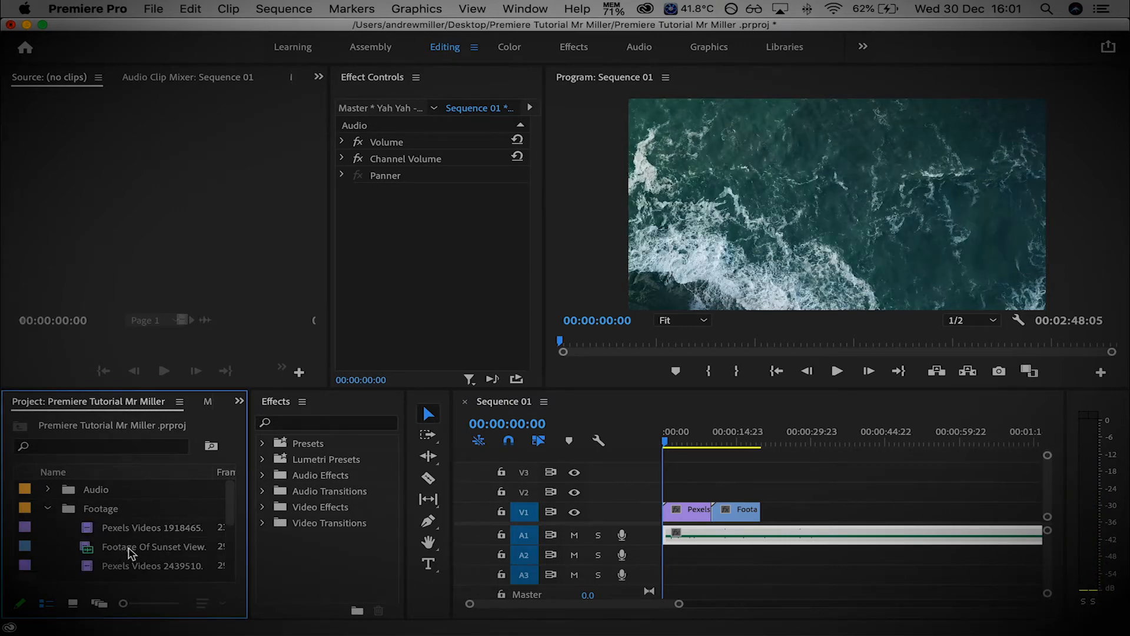
drag(126, 571, 646, 501)
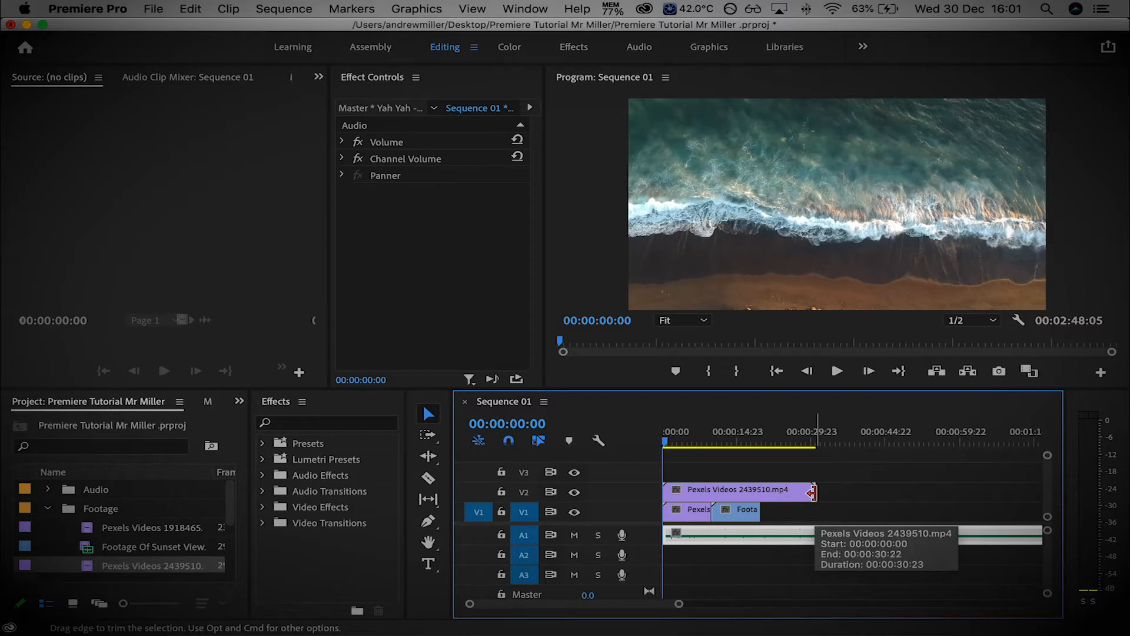
drag(812, 492, 710, 492)
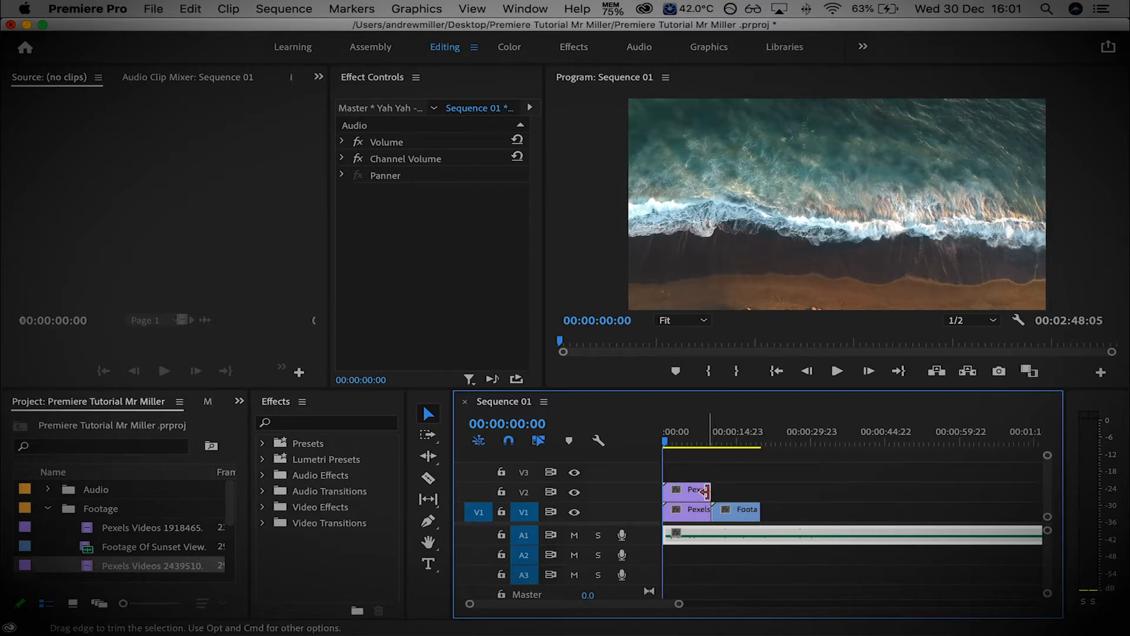
key(equal)
key(equal)
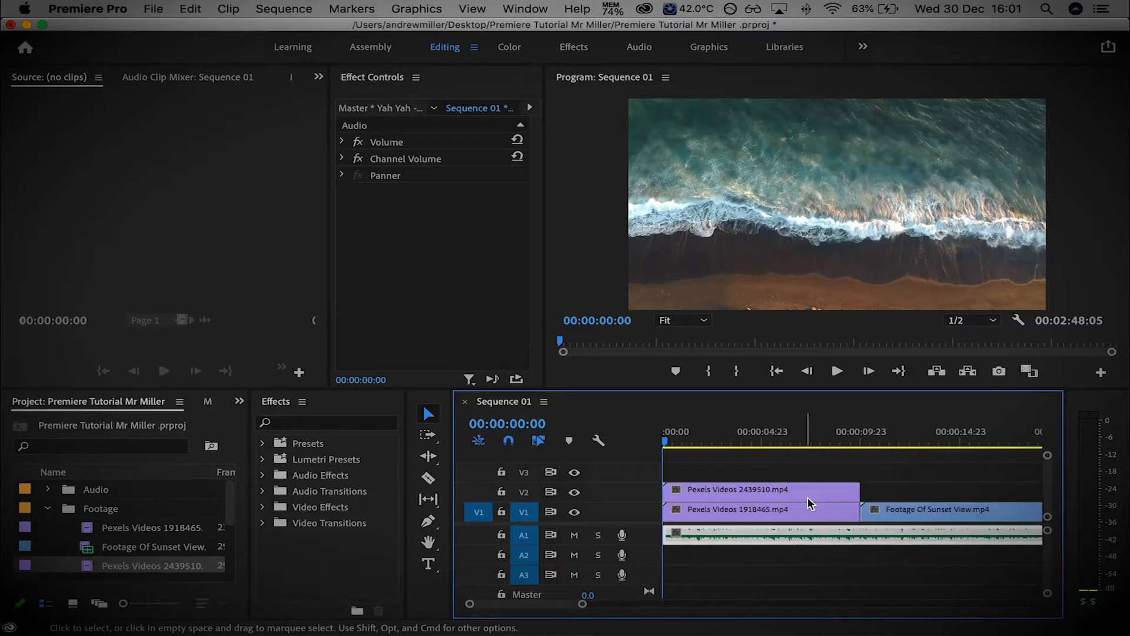
click(878, 483)
drag(669, 442, 865, 454)
- Move the trimmed Pexels Videos 2439510.mp4 clip down to V1, directly after Footage Of Sunset View.mp4
key(minus)
key(minus)
key(minus)
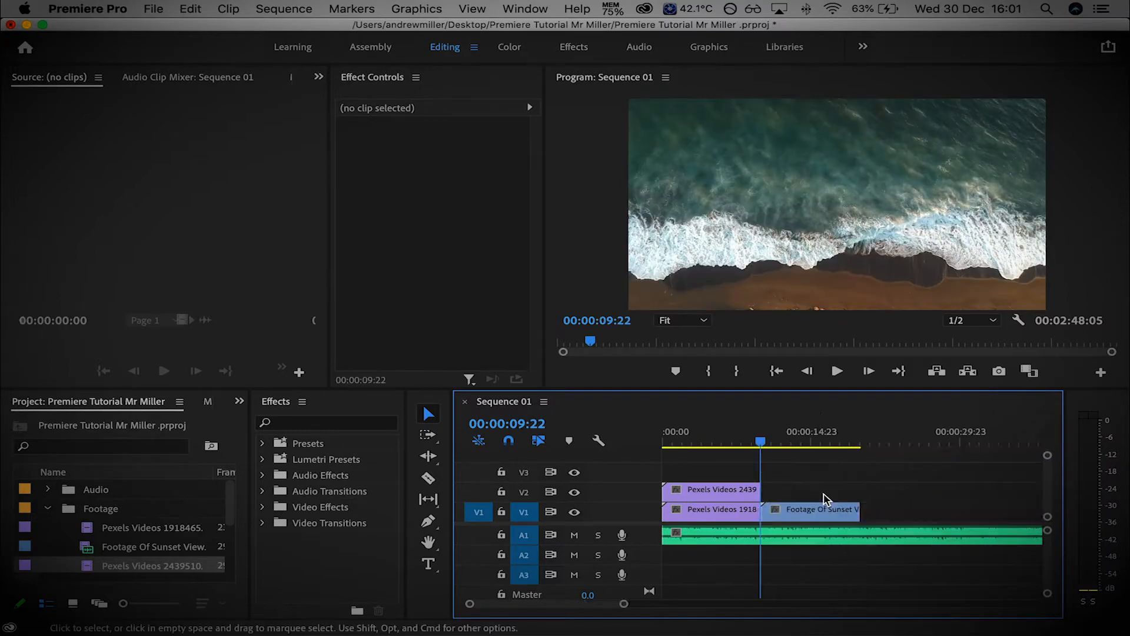
drag(676, 497, 731, 517)
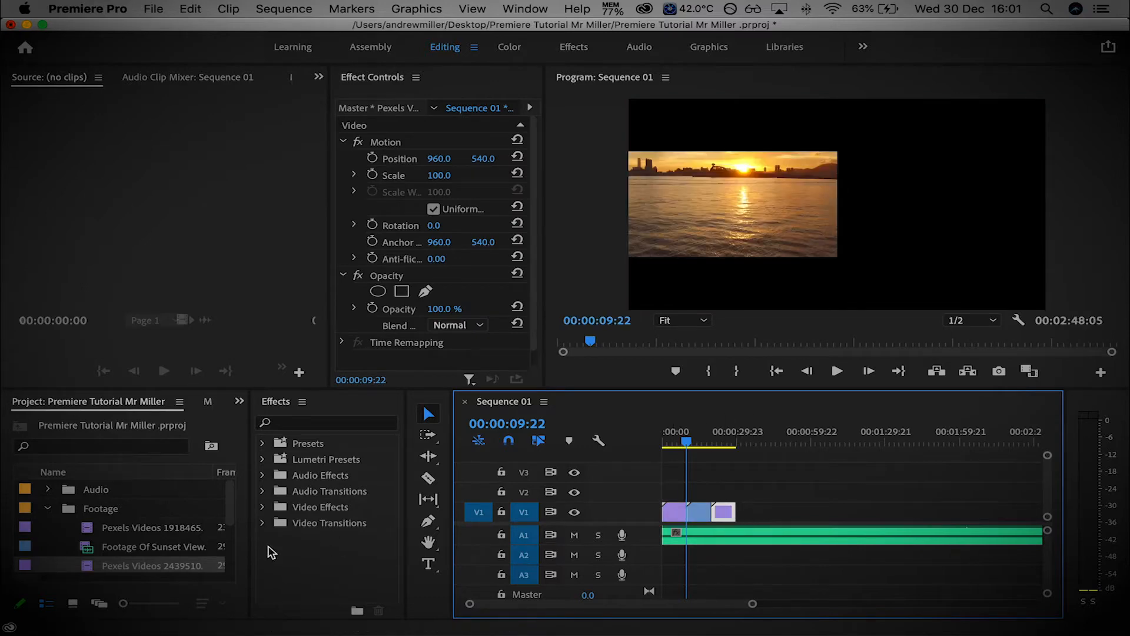
scroll(188, 547, down, 5)
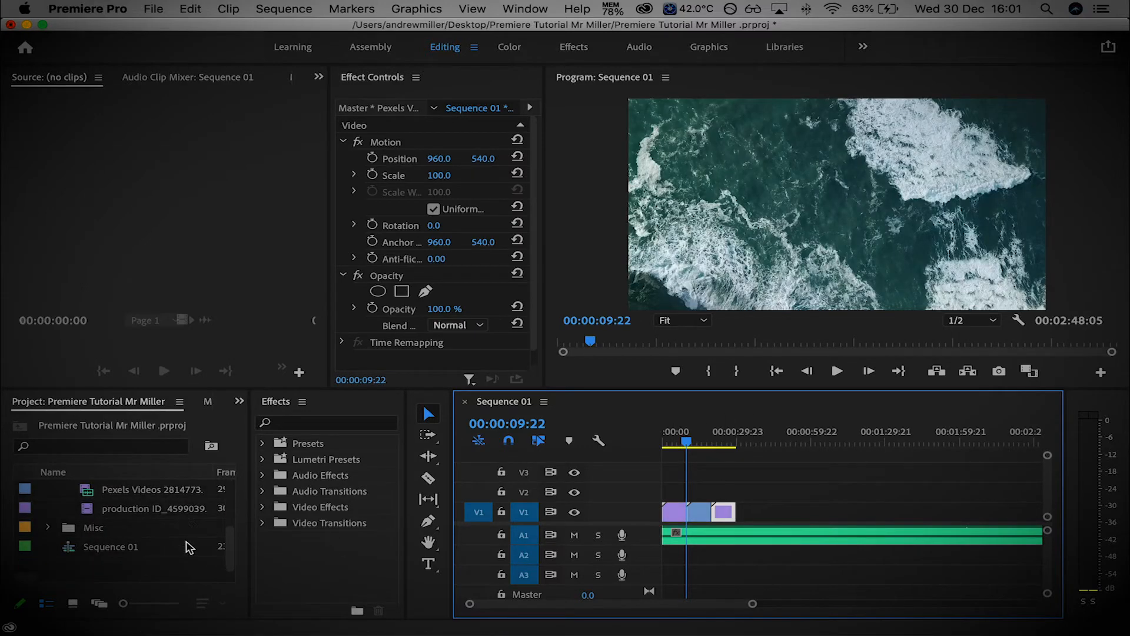
scroll(177, 543, up, 1)
drag(119, 515, 760, 559)
key(super+z)
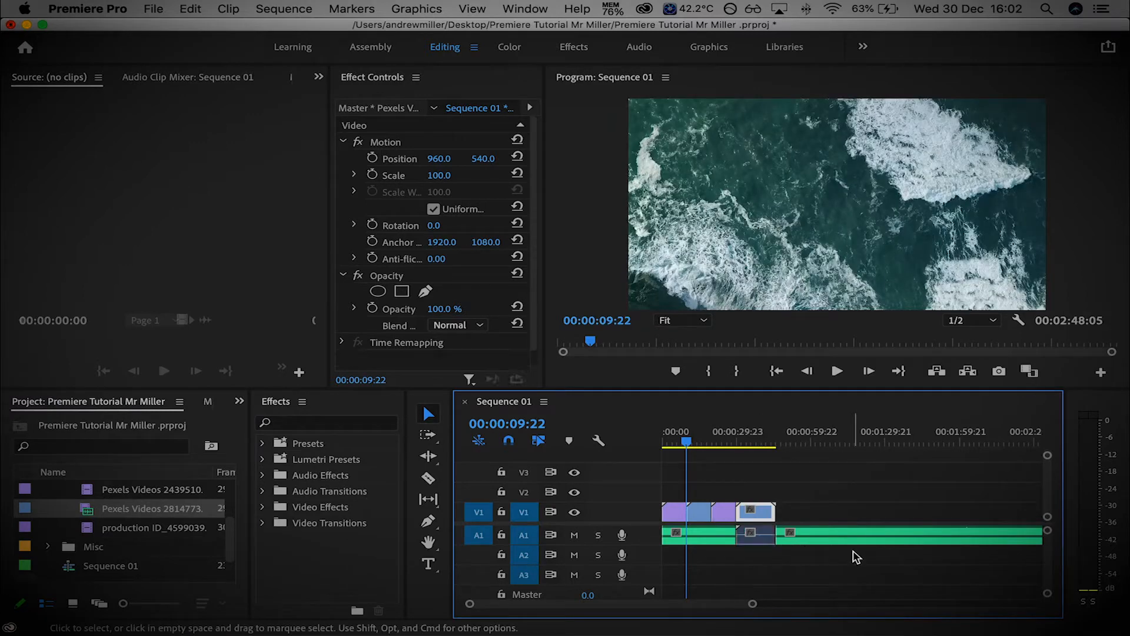
key(super+z)
- Add the Pexels Videos 2814773 clip directly after the last V1 clip with its linked audio unlinked and deleted, keeping the A1 music intact
drag(90, 511, 760, 493)
right_click(763, 496)
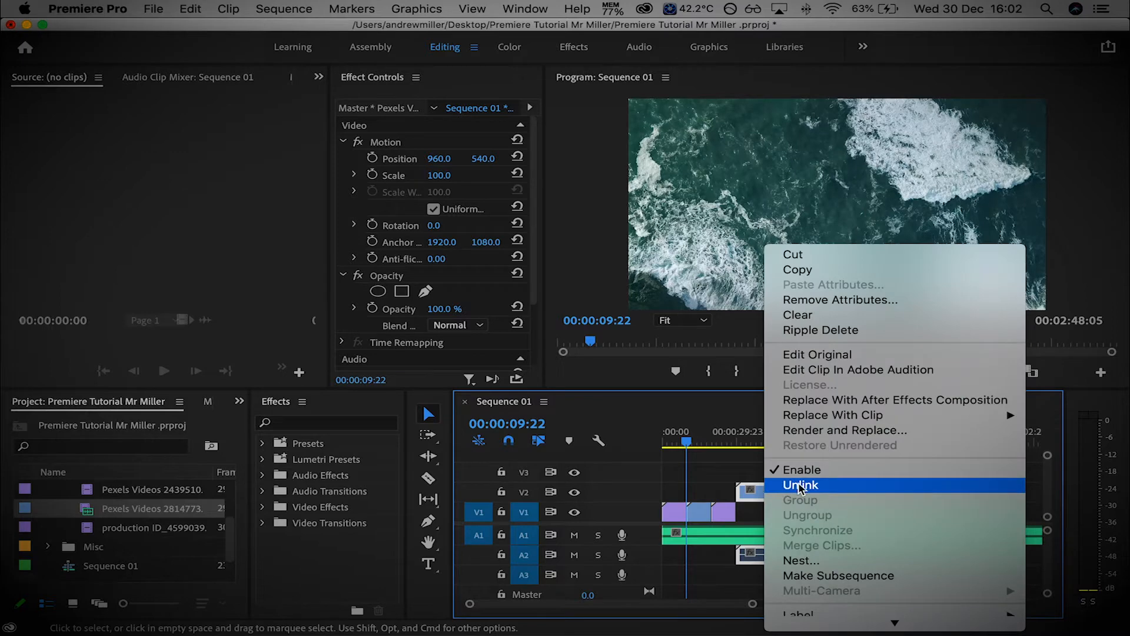
click(800, 486)
click(758, 562)
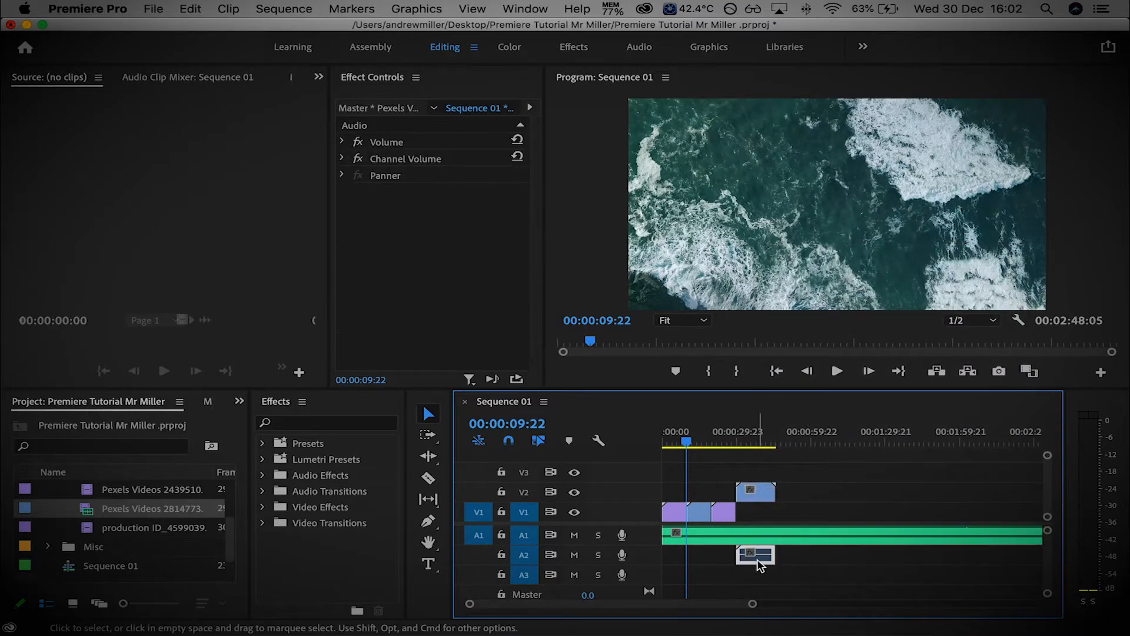
key(Delete)
drag(763, 492, 770, 513)
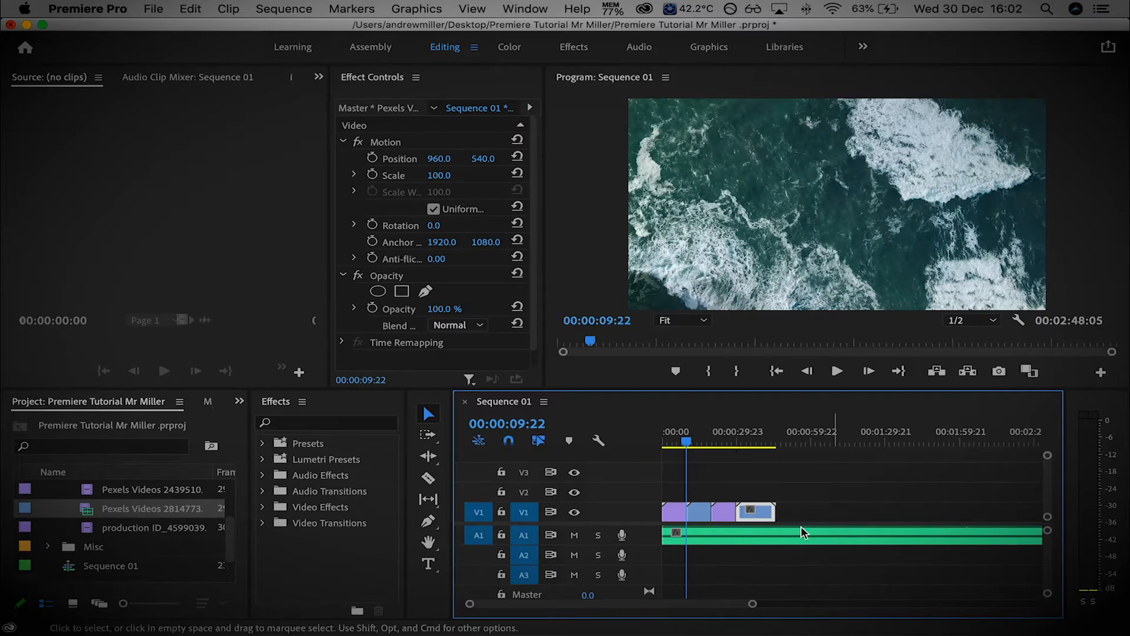
- Add the production ID_4599039 clip to V1 and move the Pexels Videos 2814773 clip flush against the end of Pexels Videos 2439510.mp4
drag(84, 528, 773, 510)
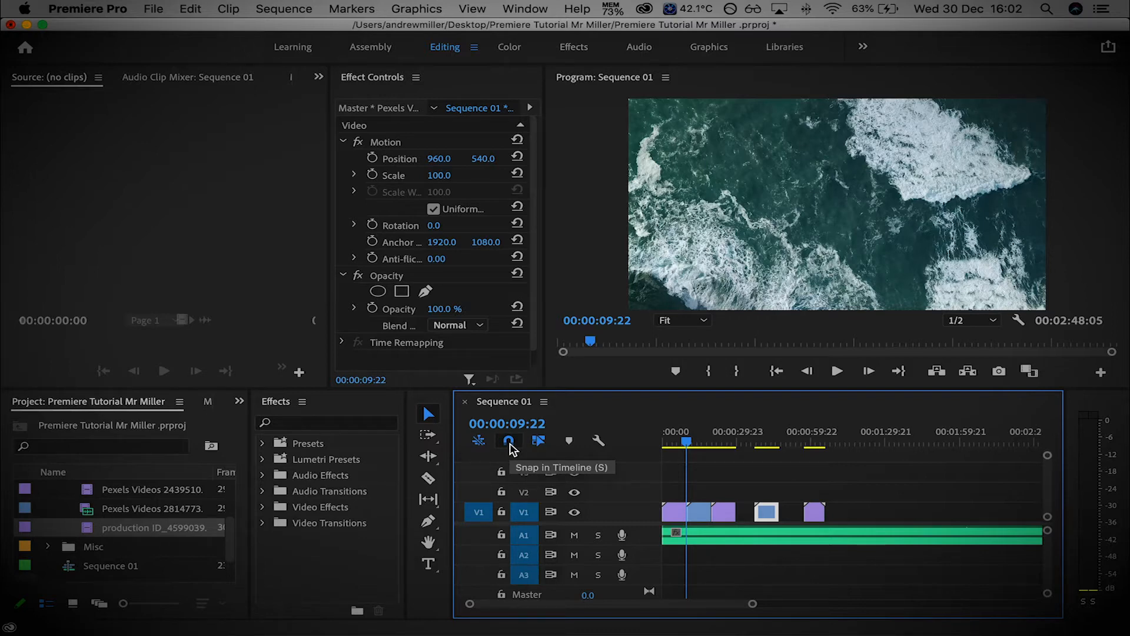
key(equal)
key(equal)
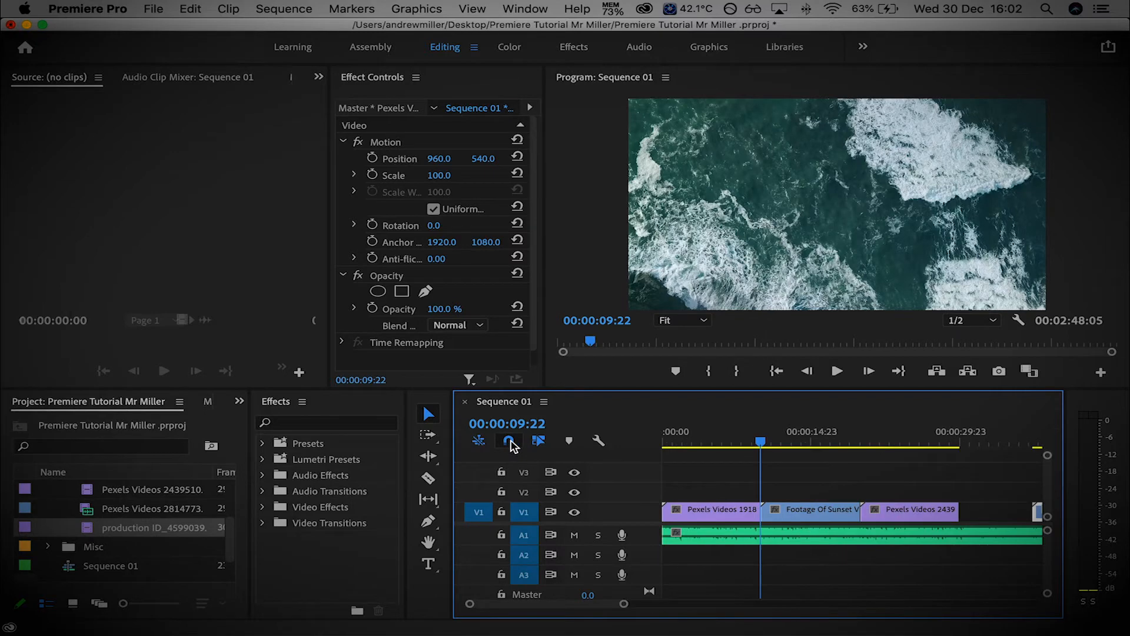
key(minus)
mouse_move(876, 512)
mouse_down()
mouse_move(830, 512)
mouse_move(883, 520)
mouse_up()
- Compare the production ID_4599039 clip's length on V2 with the clip below, and place it at the end of the V1 clips
drag(975, 519, 840, 494)
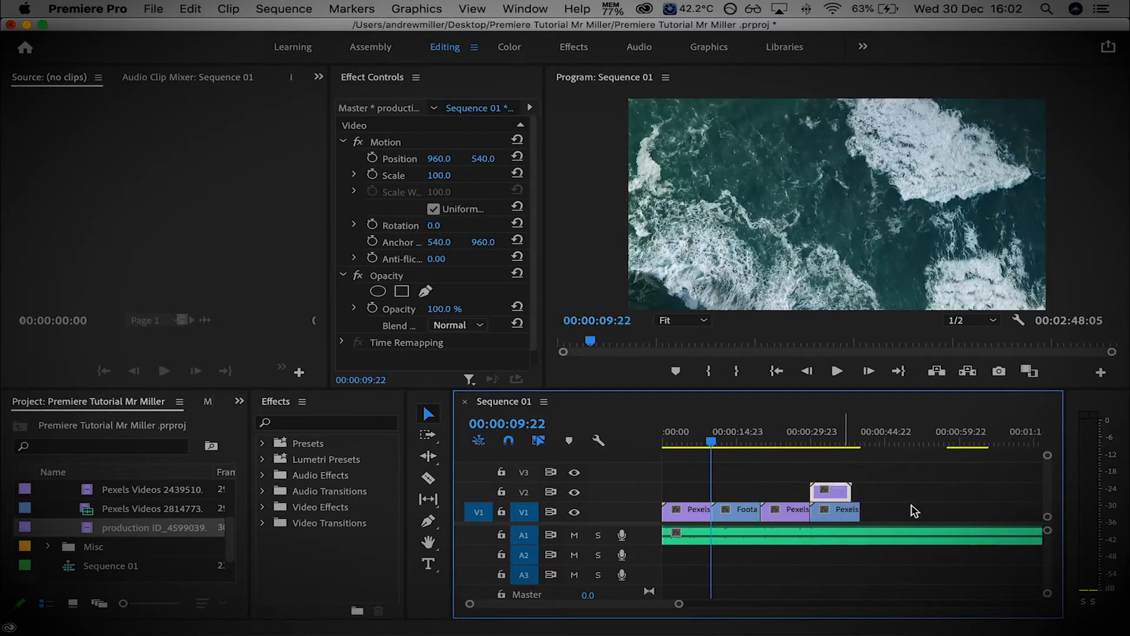
click(900, 518)
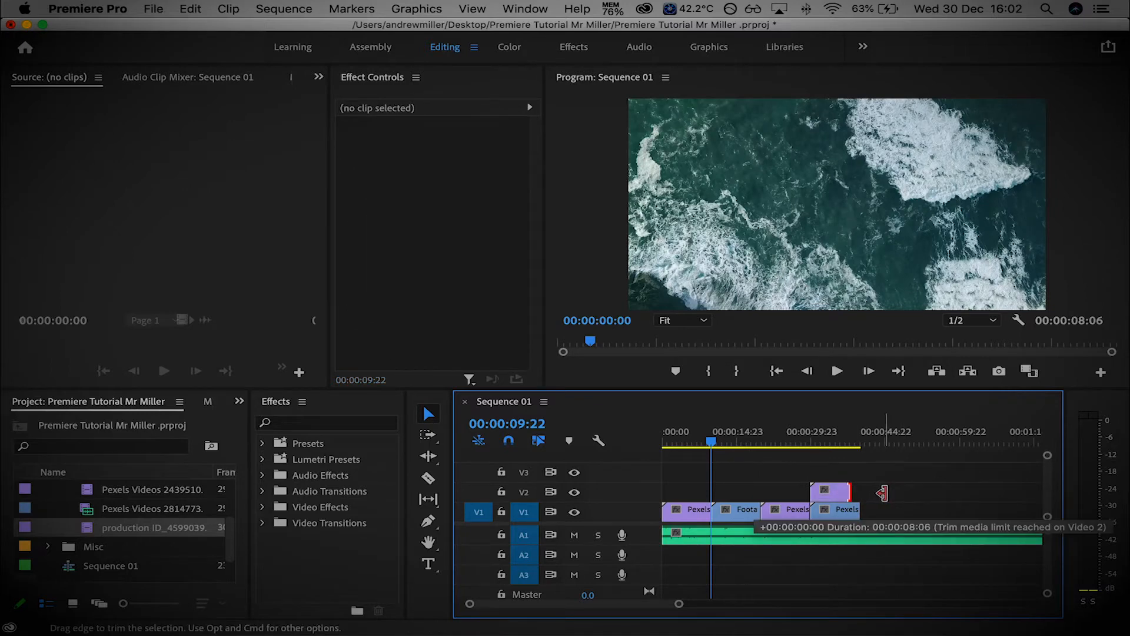
drag(837, 493, 895, 517)
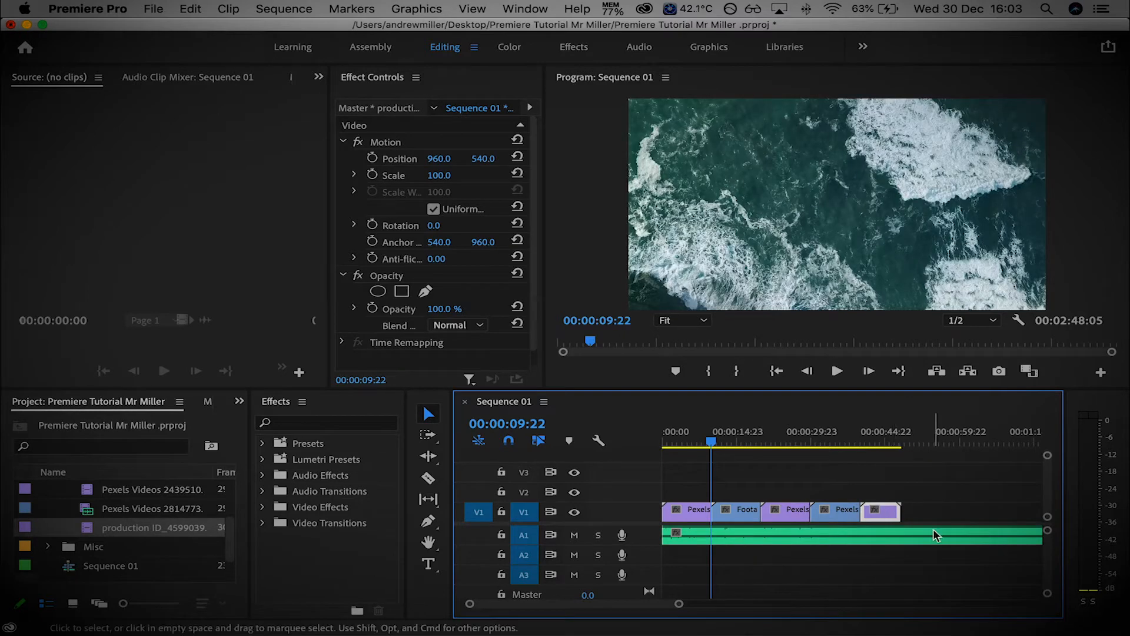
- Examine where the music on A1 ends beyond the last video clip
key(minus)
key(minus)
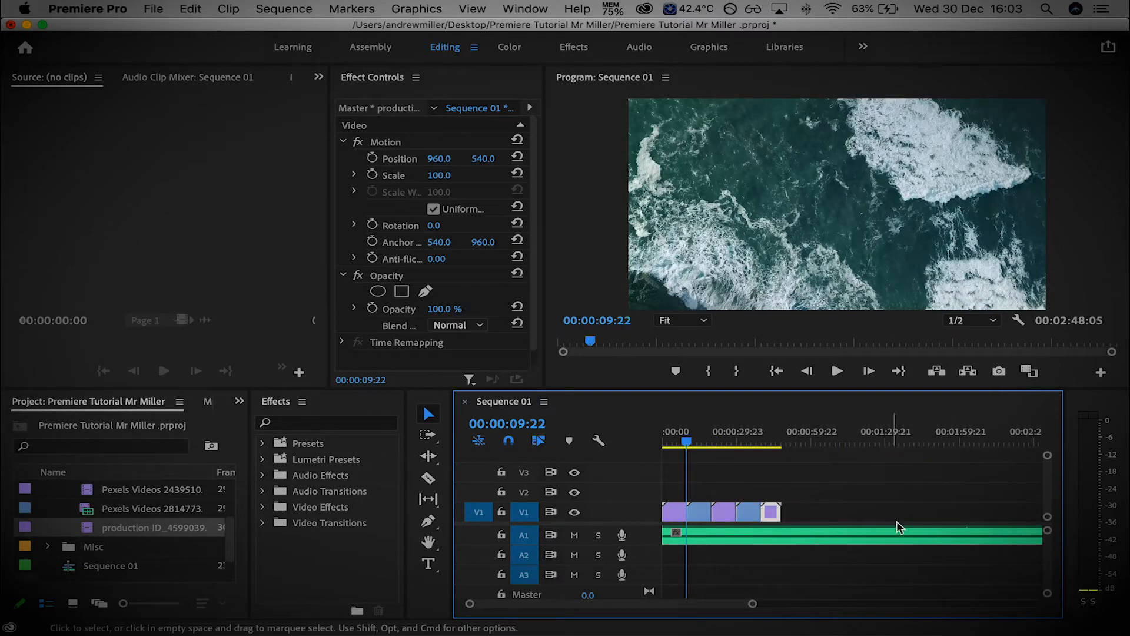
click(883, 443)
drag(883, 442, 870, 443)
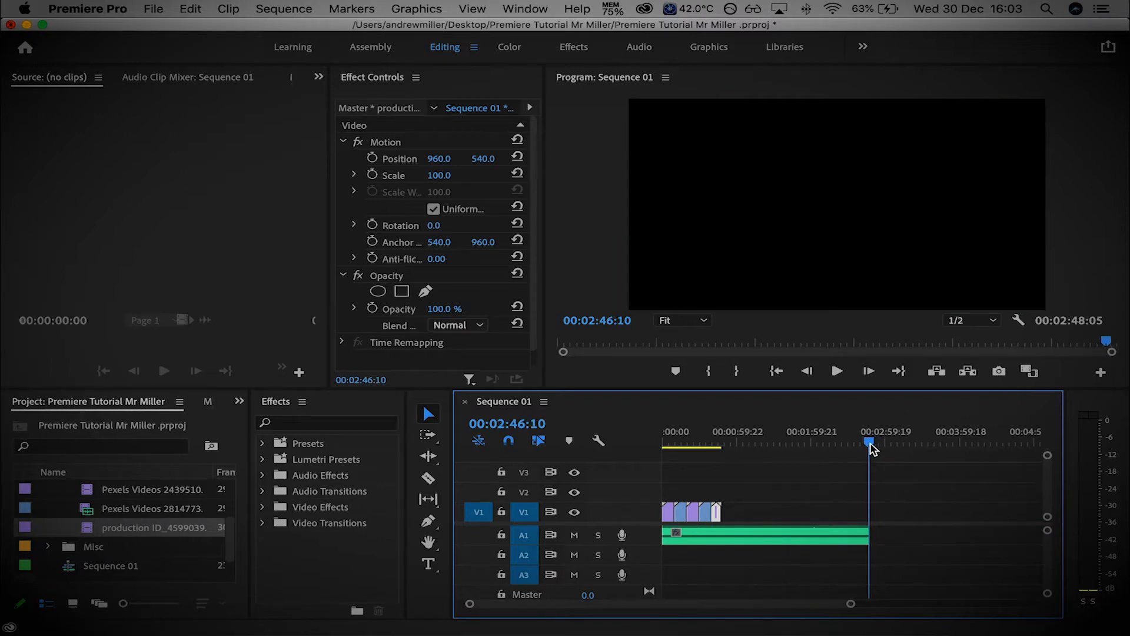
key(=)
click(871, 444)
key(=)
drag(857, 443, 829, 448)
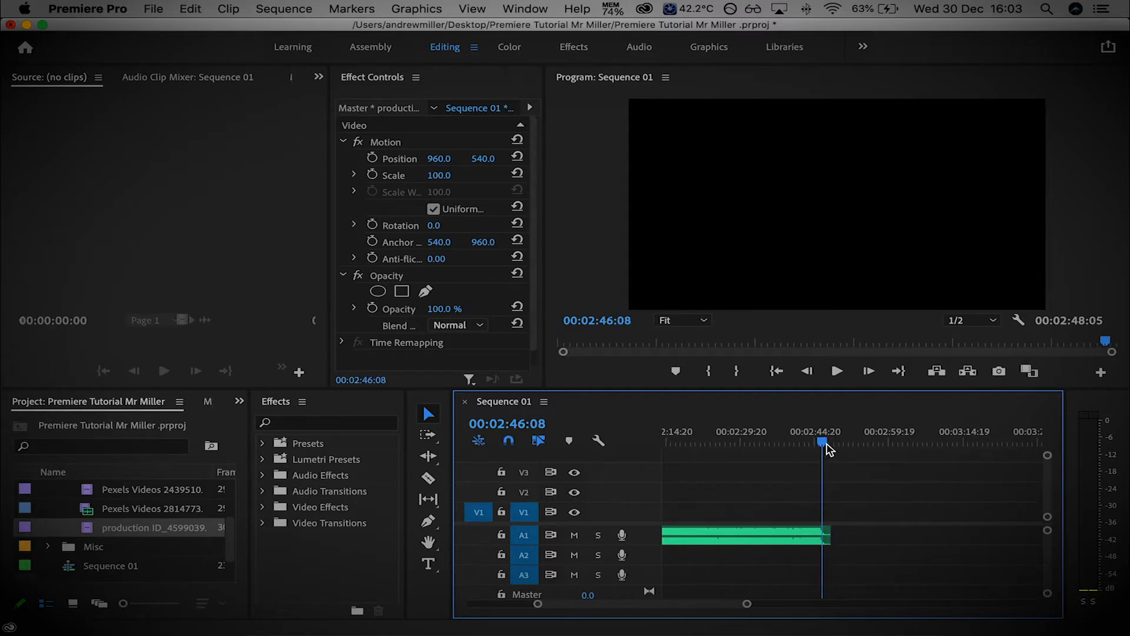
- Split the A1 music at the end of the last V1 clip and delete the excess music after it
key(minus)
key(minus)
key(minus)
drag(765, 446, 695, 447)
key(=)
key(=)
key(=)
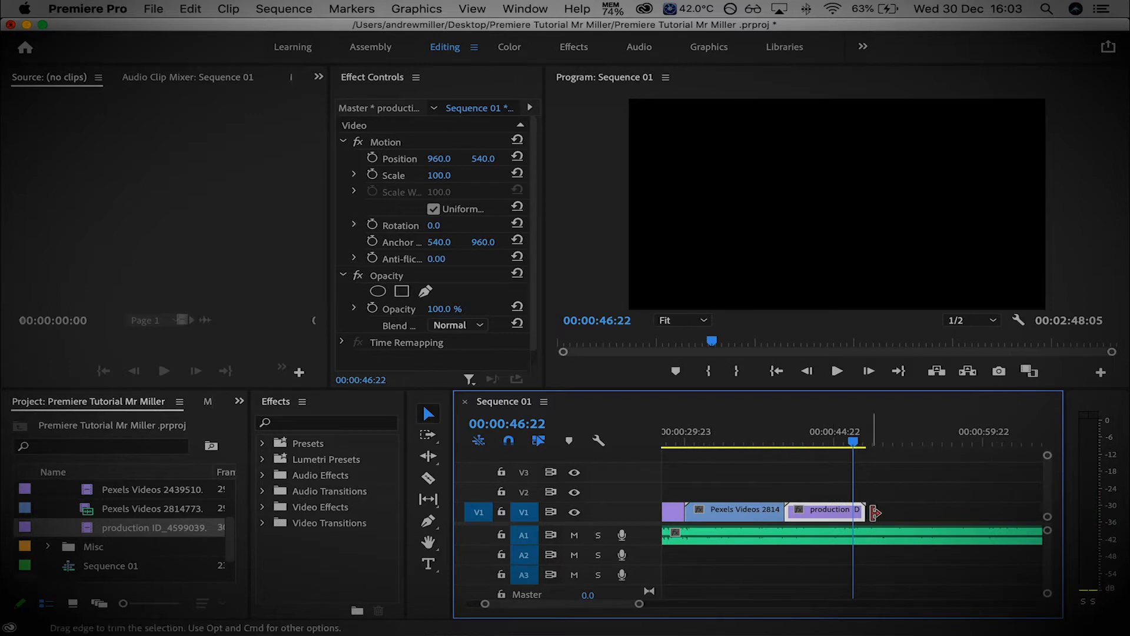
drag(852, 443, 921, 446)
key(c)
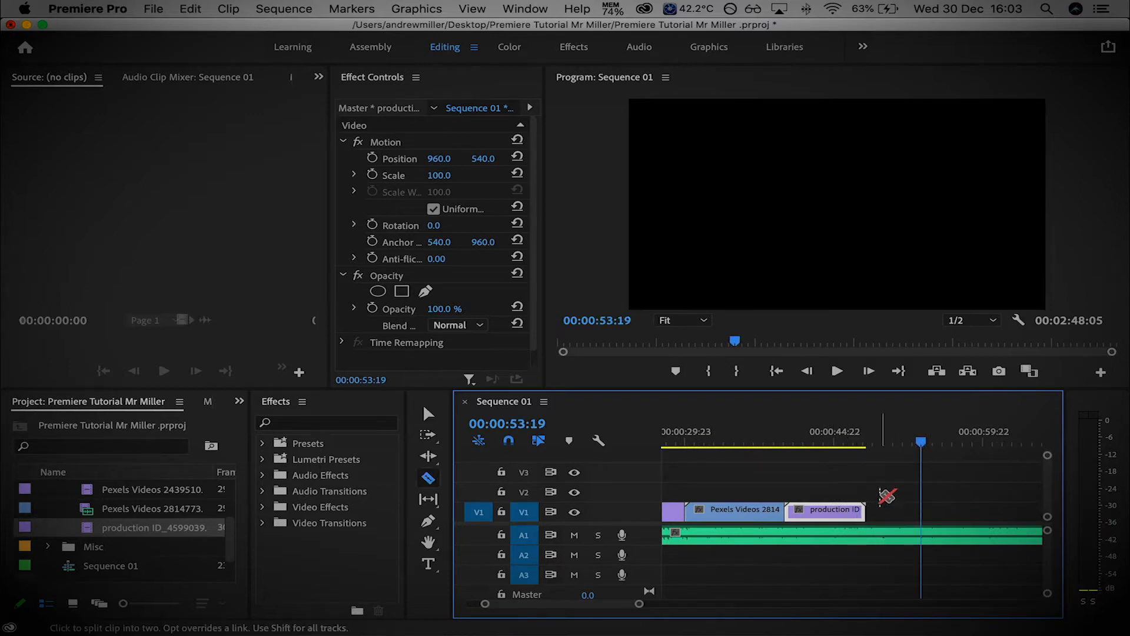
click(865, 535)
key(v)
click(909, 539)
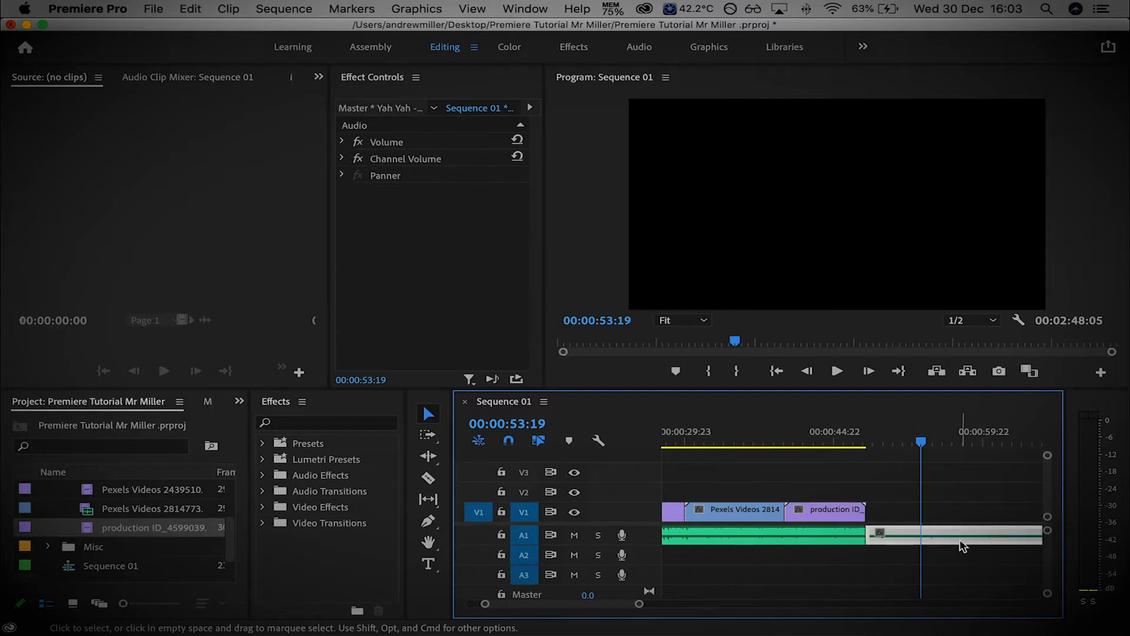
key(Delete)
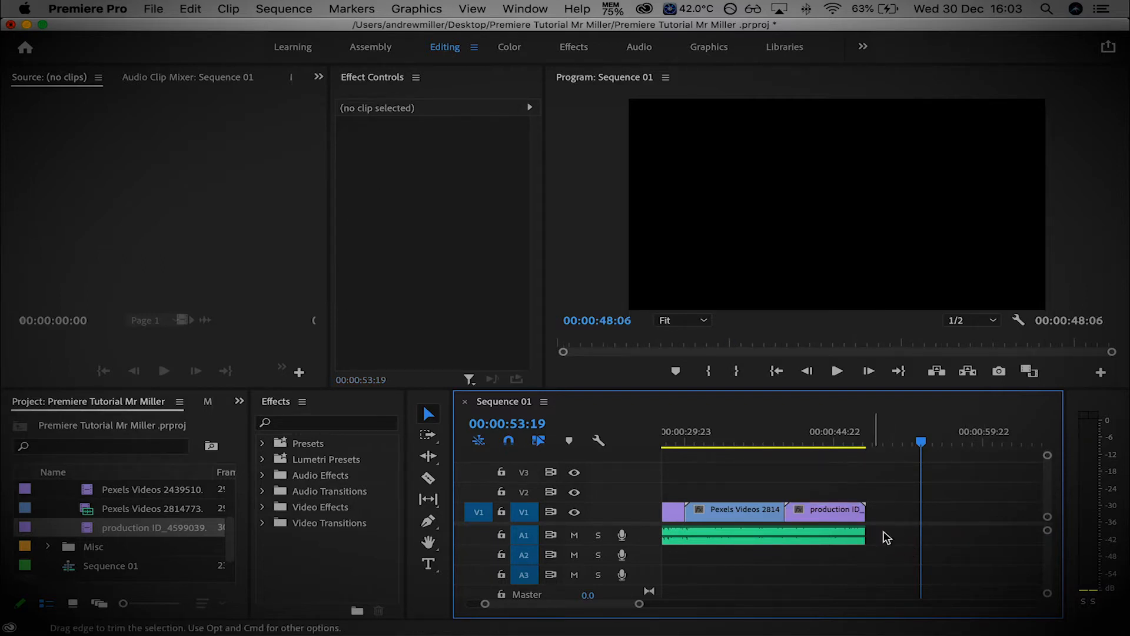
- Extend the trimmed A1 music beyond the last video clip and undo that extension
drag(867, 534, 972, 541)
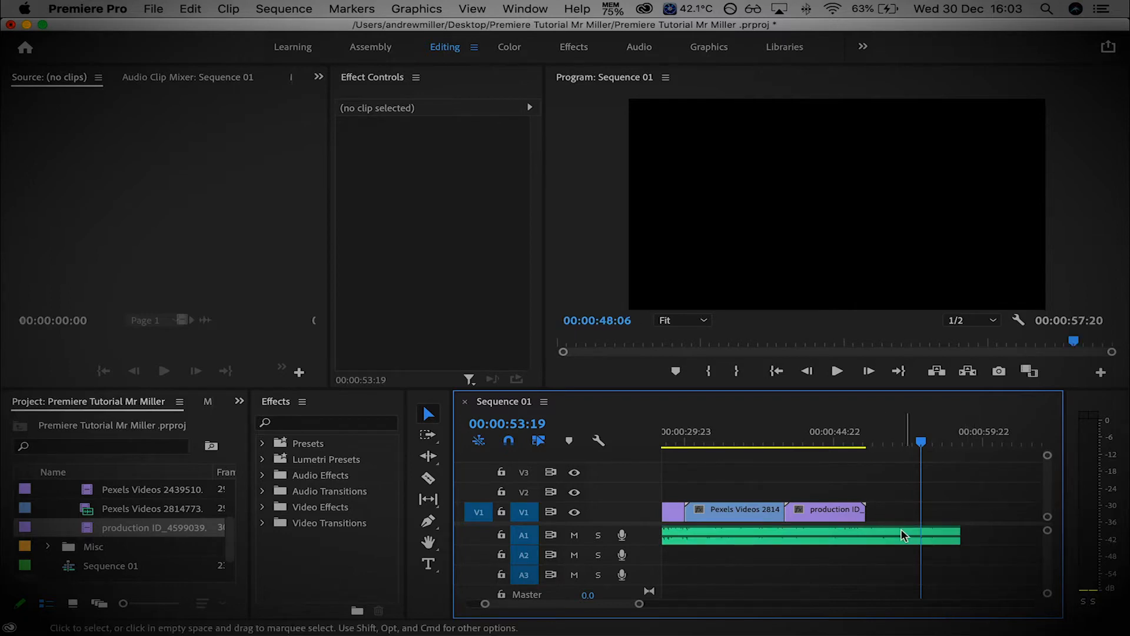
key(super+z)
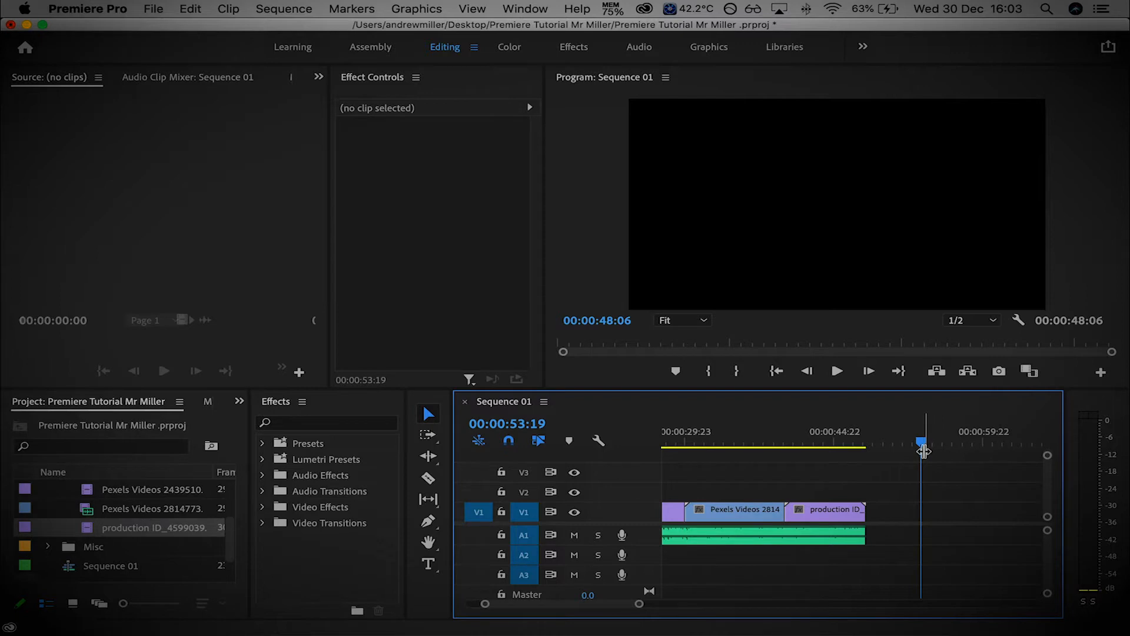
- Review how the clips on V1 are framed, starting from the beginning of the sequence and ending on the first clip
key(minus)
drag(889, 446, 569, 453)
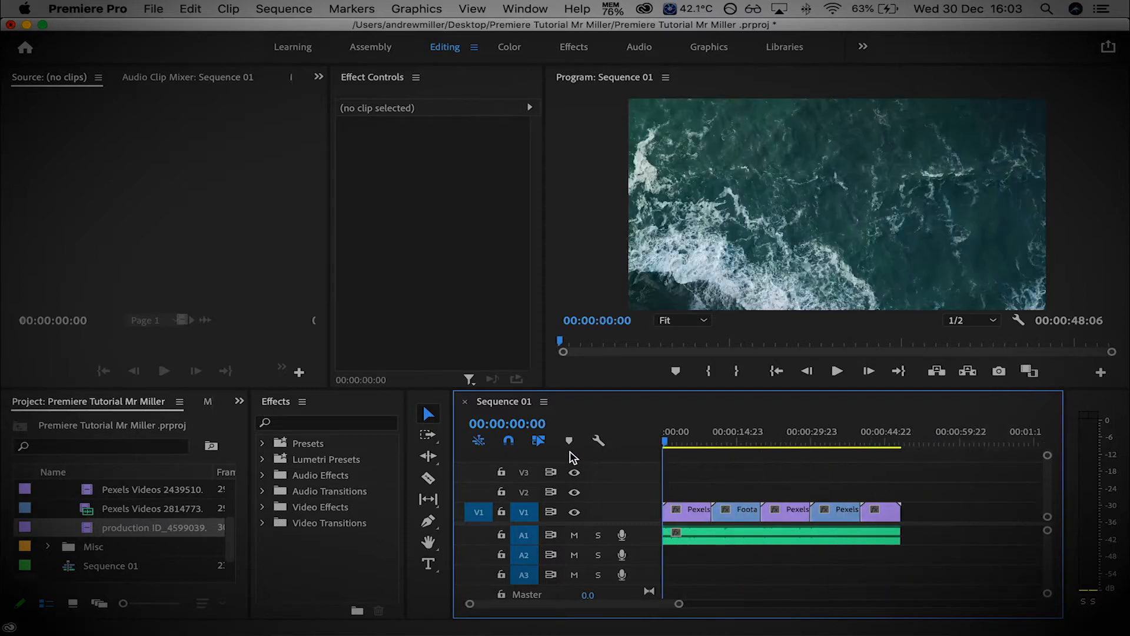
drag(838, 457, 744, 457)
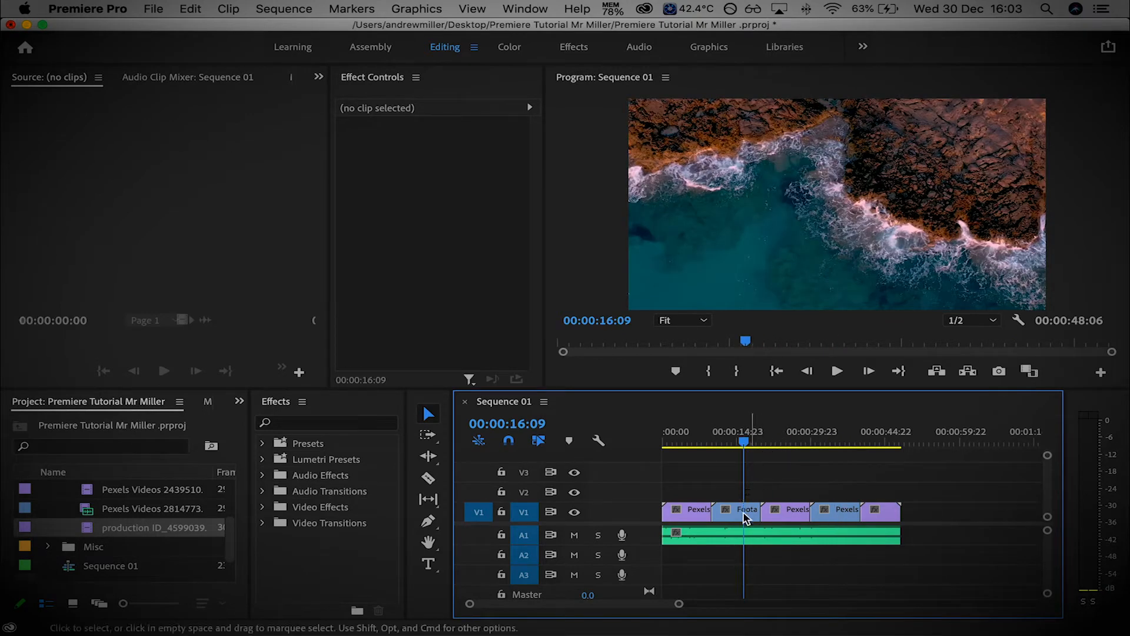
click(682, 456)
drag(681, 452, 684, 452)
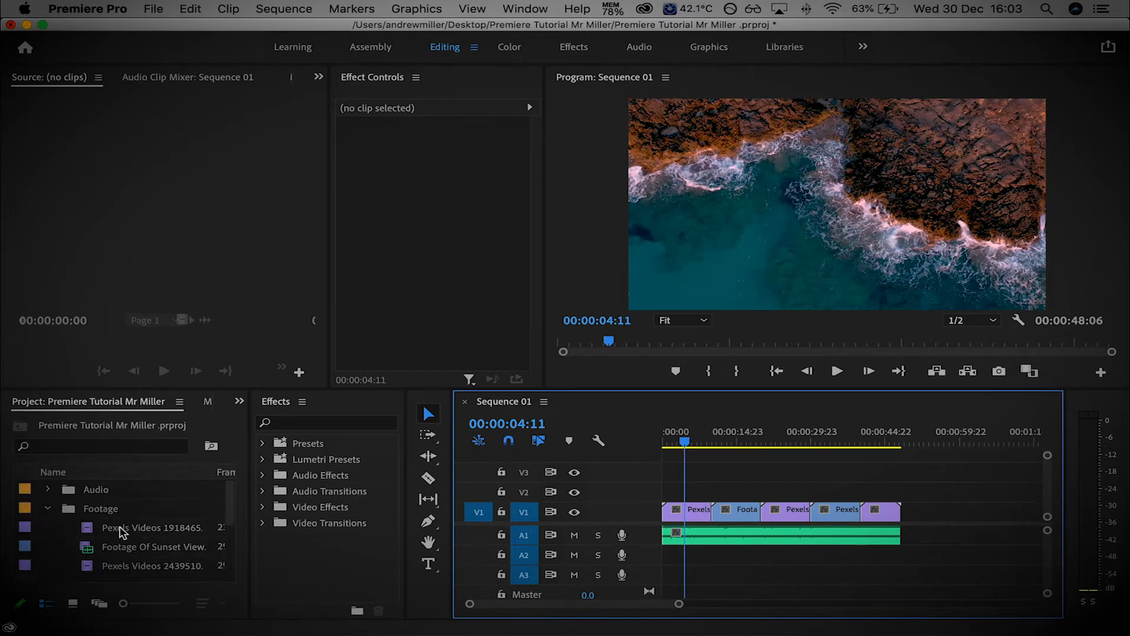
- Check the image size of Pexels Videos 1918465.mp4 in its file properties and close them
right_click(118, 527)
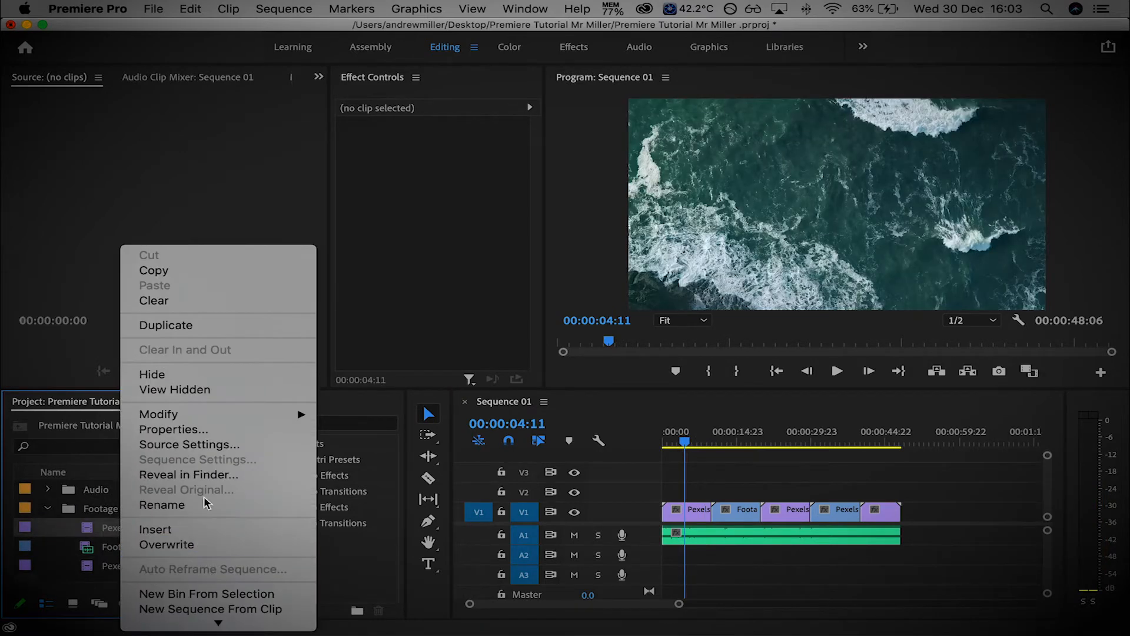
click(301, 428)
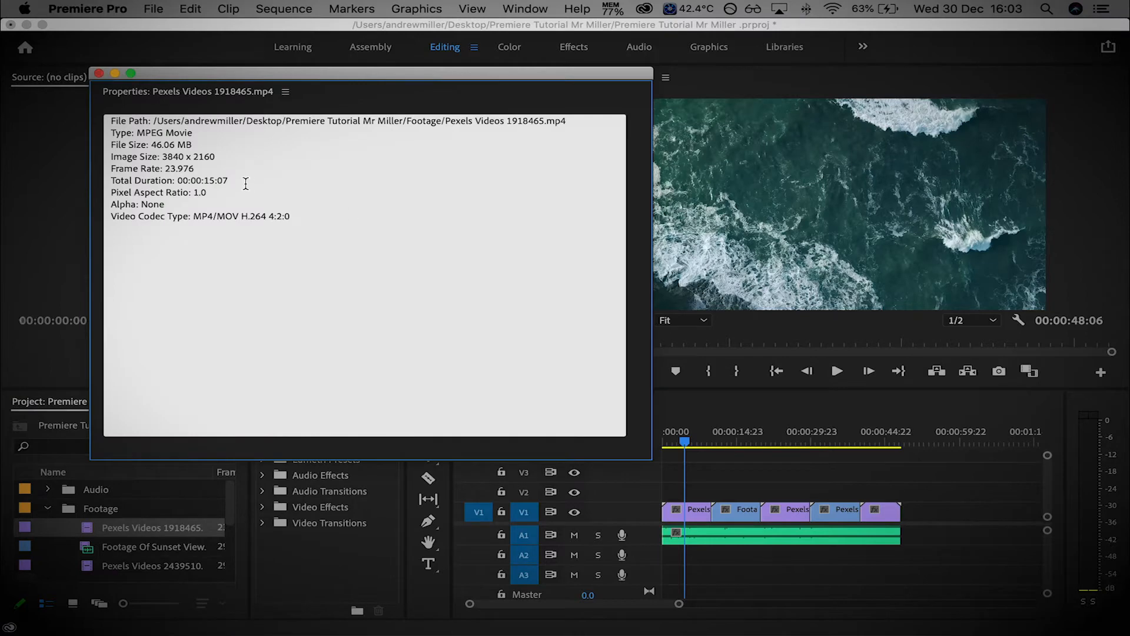
double_click(169, 156)
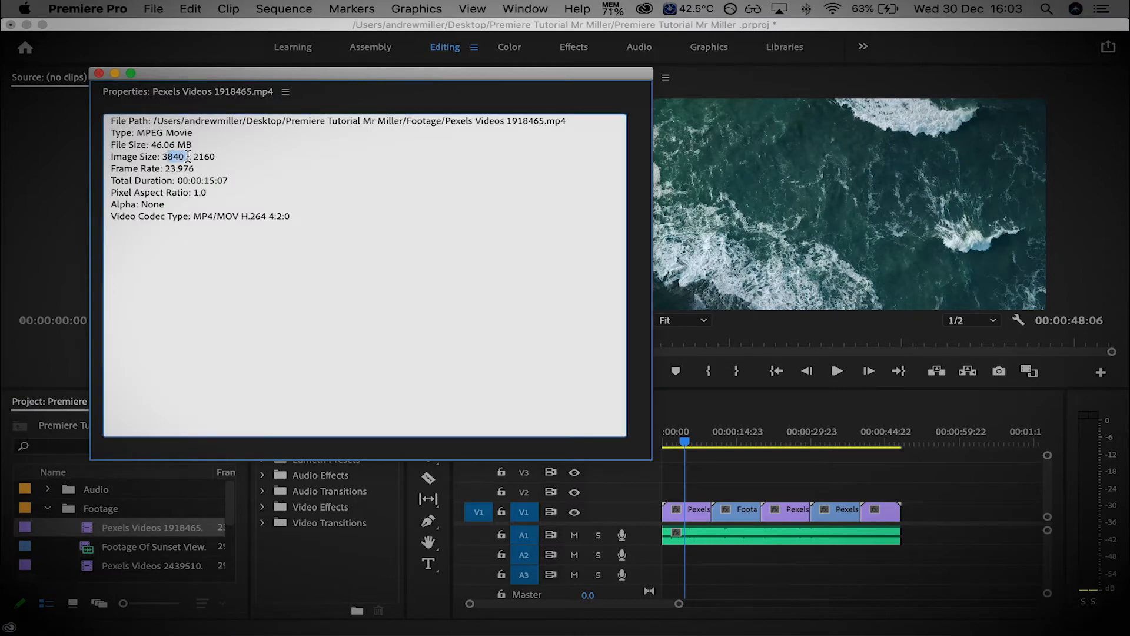
click(99, 73)
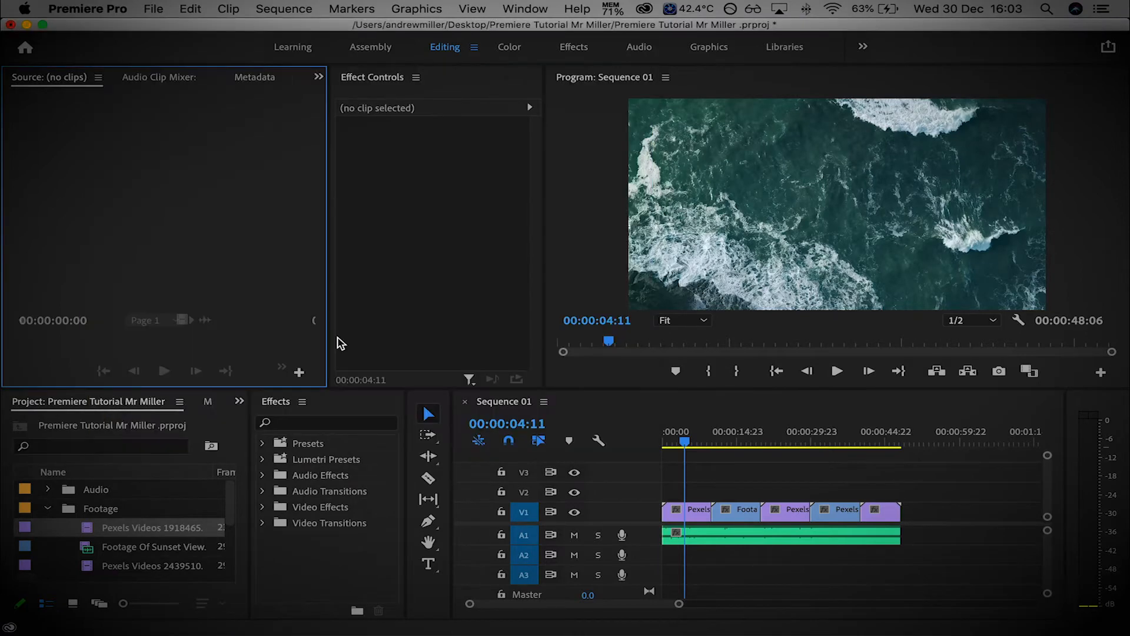
- Preview the second V1 clip and its source, Footage Of Sunset View.mp4, and check the source file's image size in its properties
drag(699, 442, 718, 442)
double_click(86, 548)
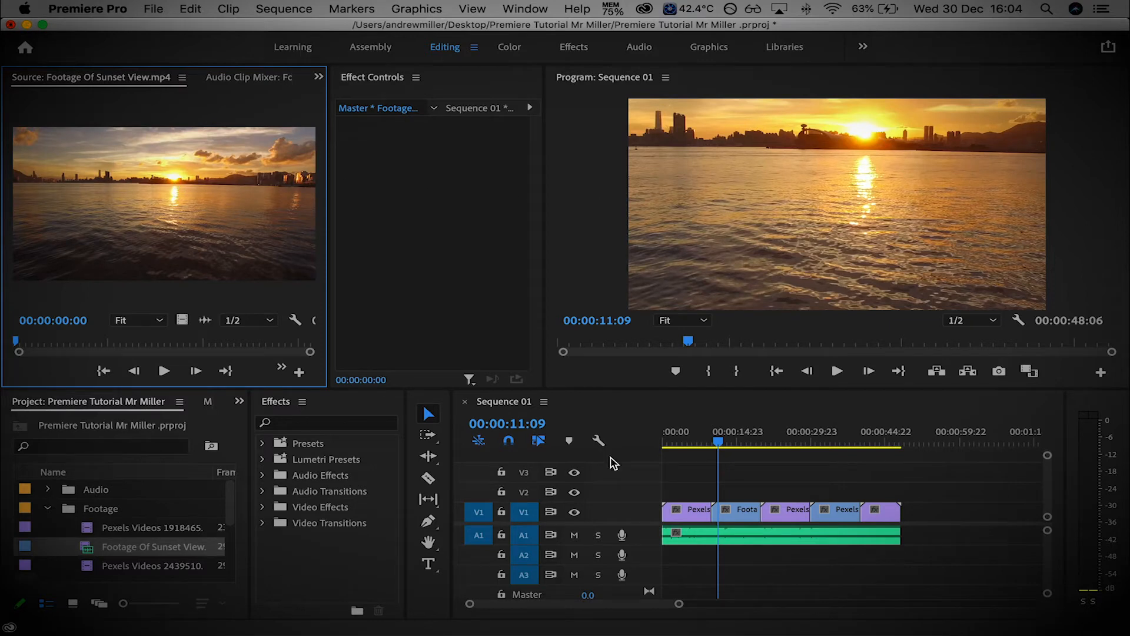
right_click(103, 554)
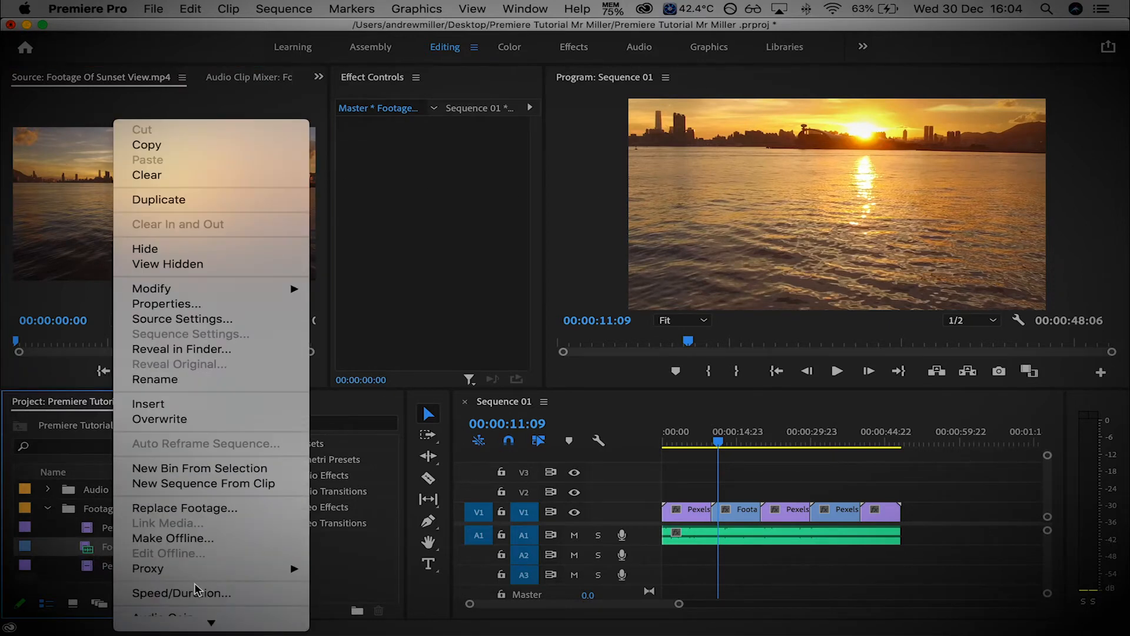
click(170, 304)
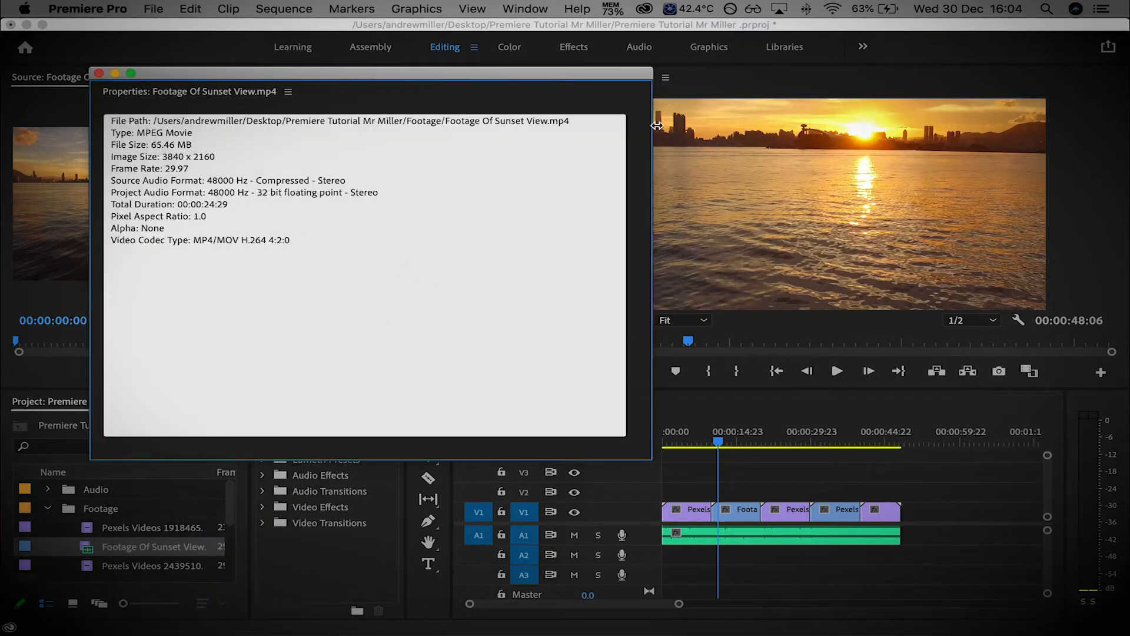
click(99, 73)
- Apply Scale to Frame Size to the Footage Of Sunset View clip on V1 and play it back
right_click(740, 514)
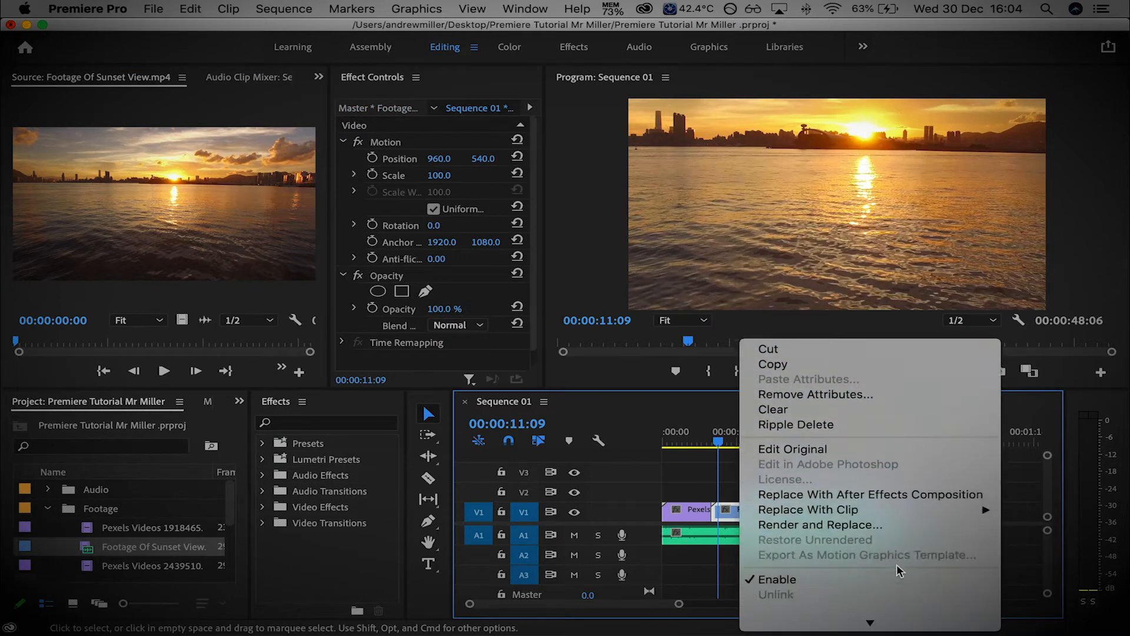
scroll(896, 564, down, 10)
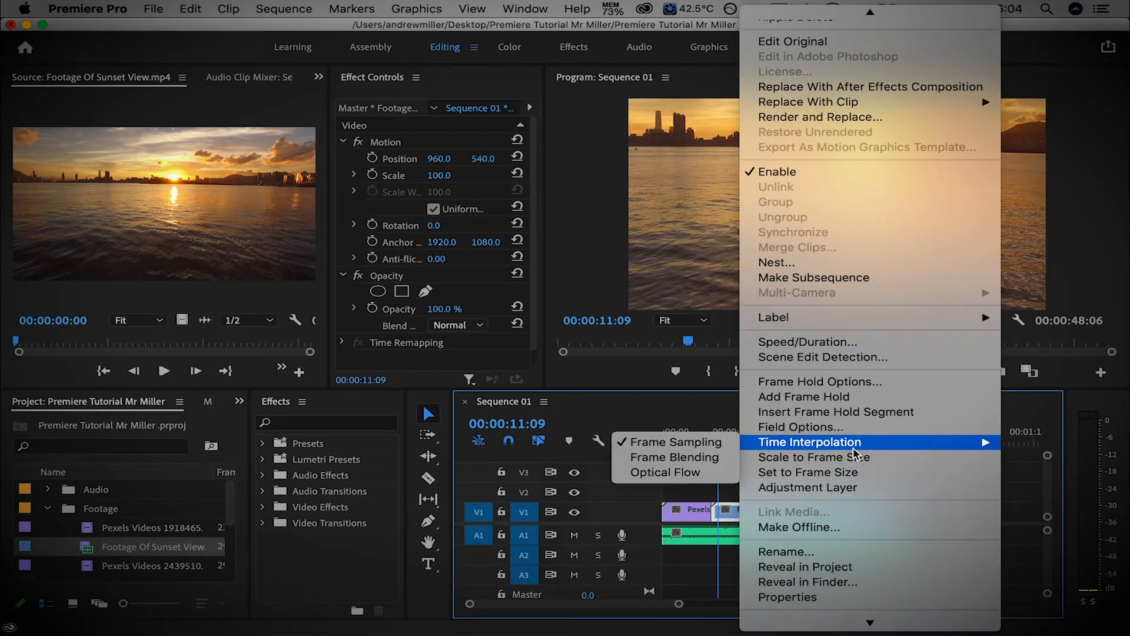
click(848, 457)
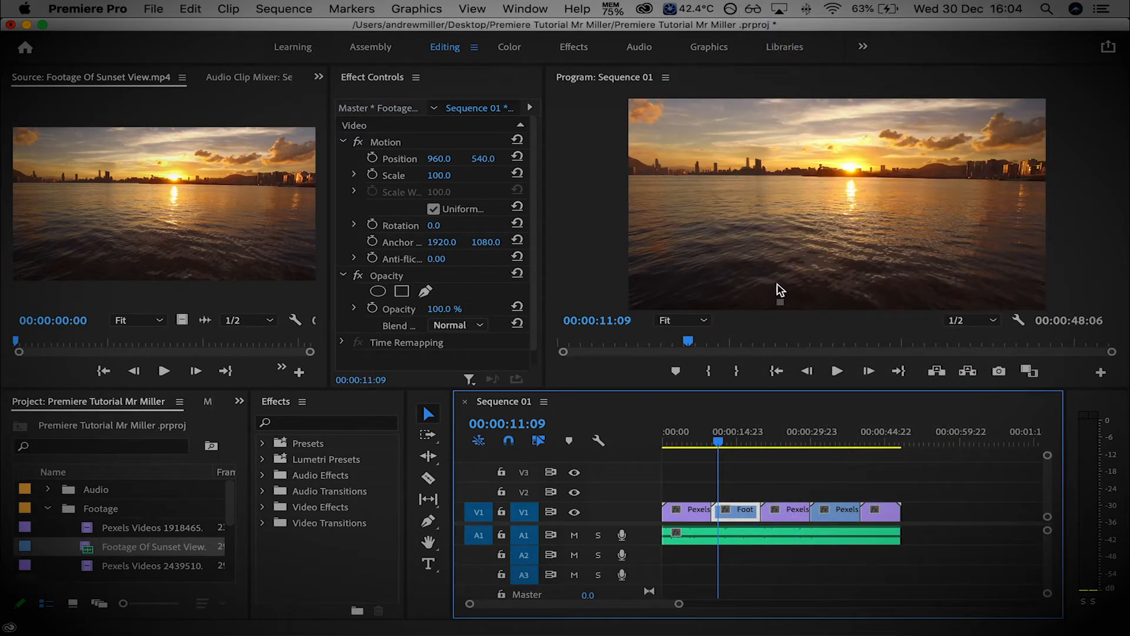
key(space)
- Preview the third V1 clip and its source, Pexels Videos 2439510.mp4, and check the source file's image size in its properties
click(783, 443)
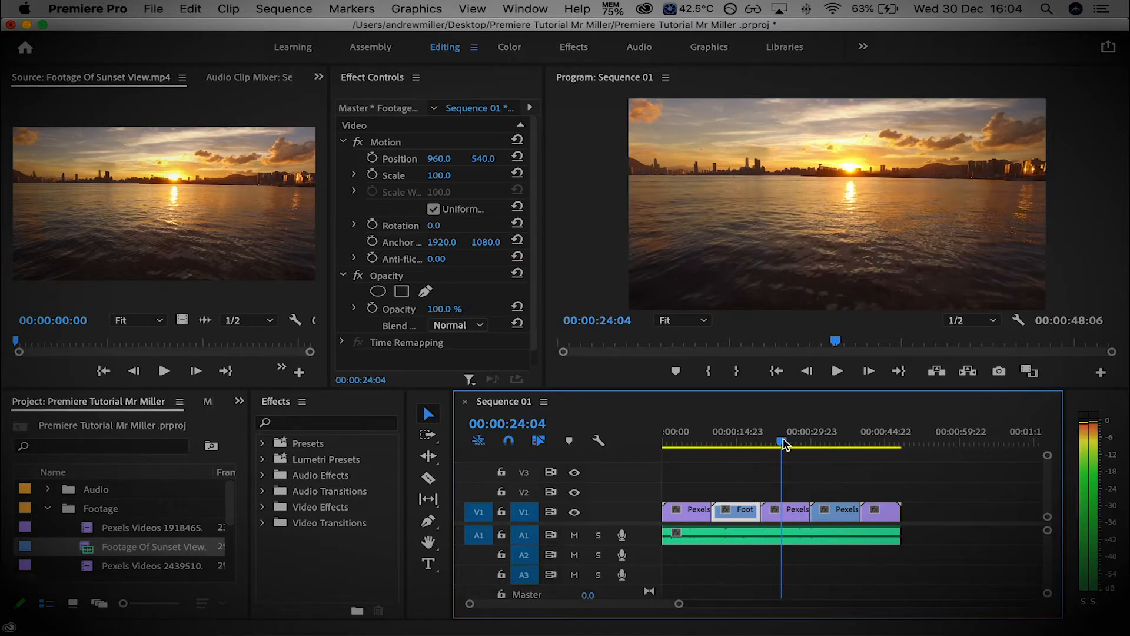
click(781, 514)
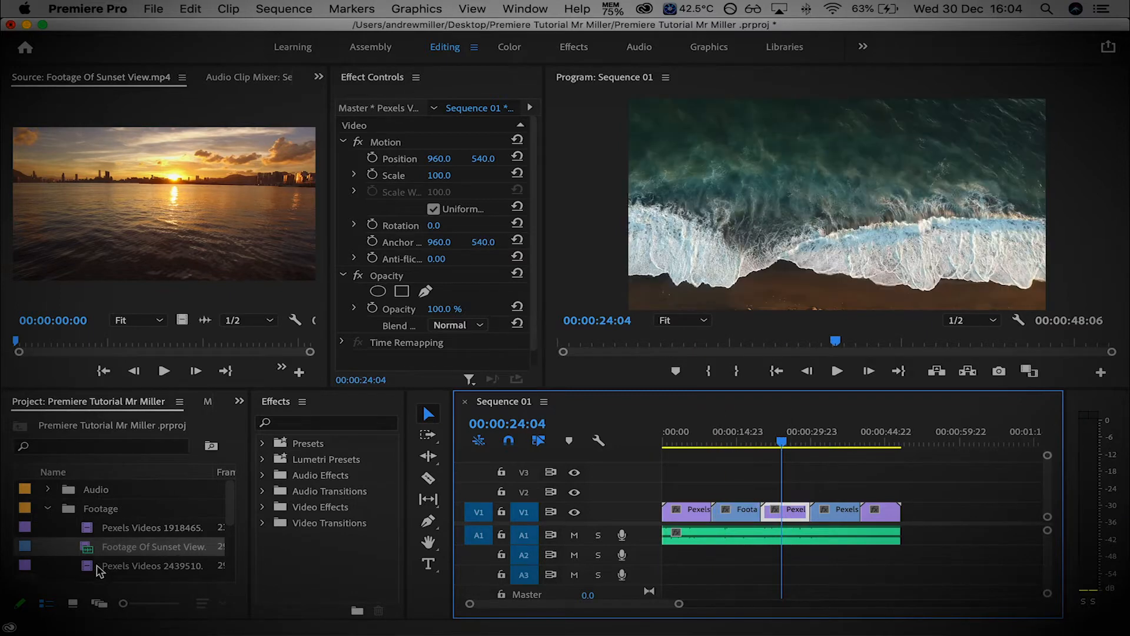
double_click(100, 566)
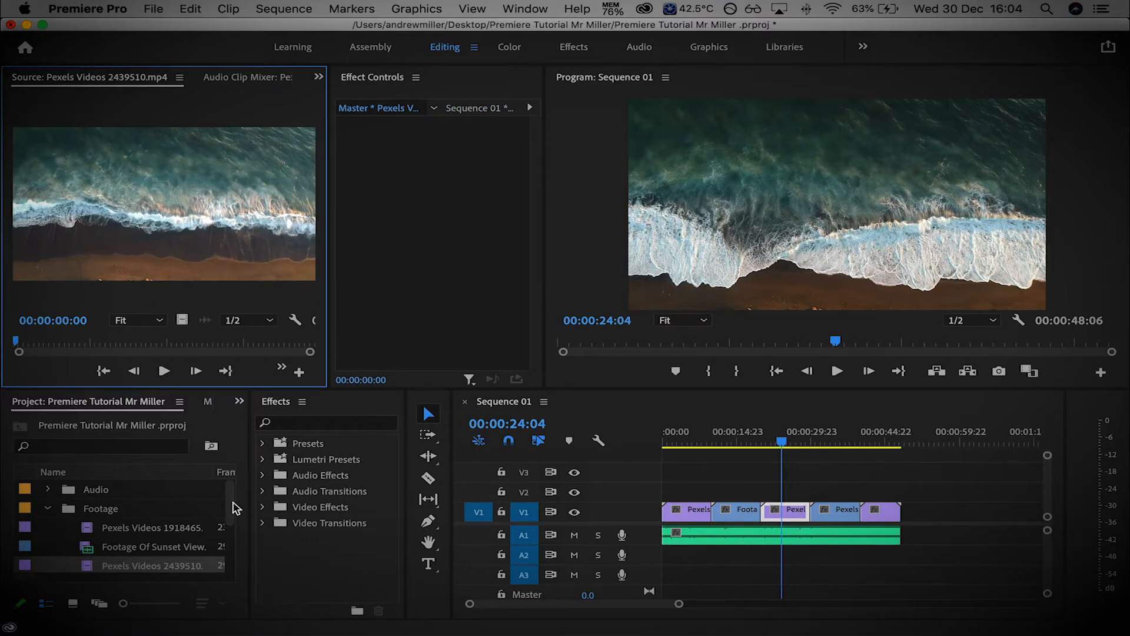
right_click(109, 569)
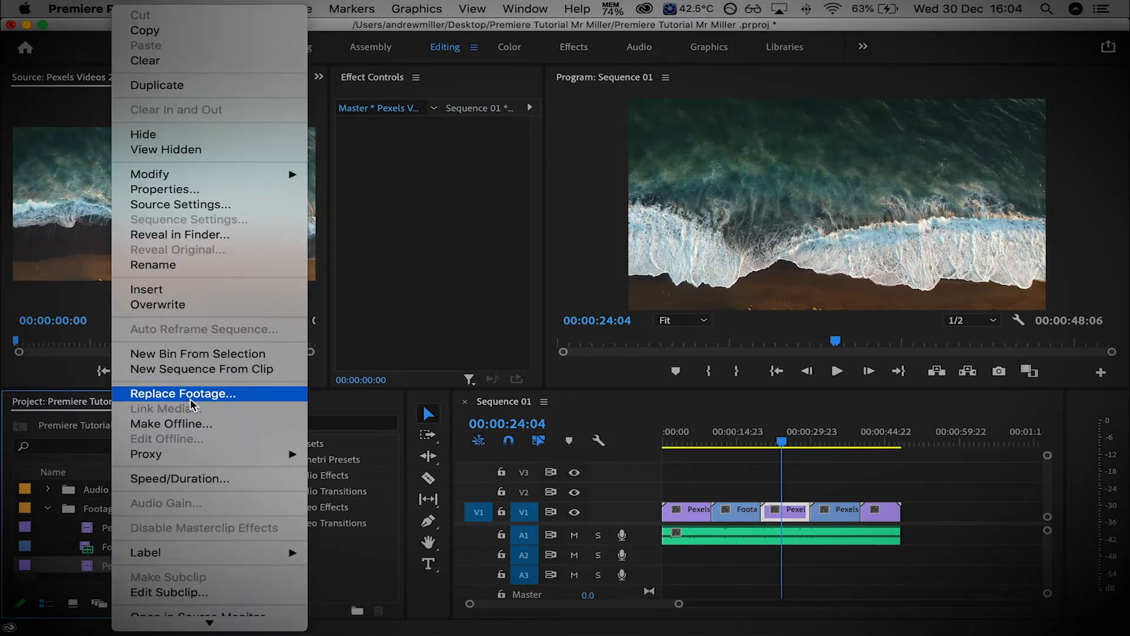
click(195, 190)
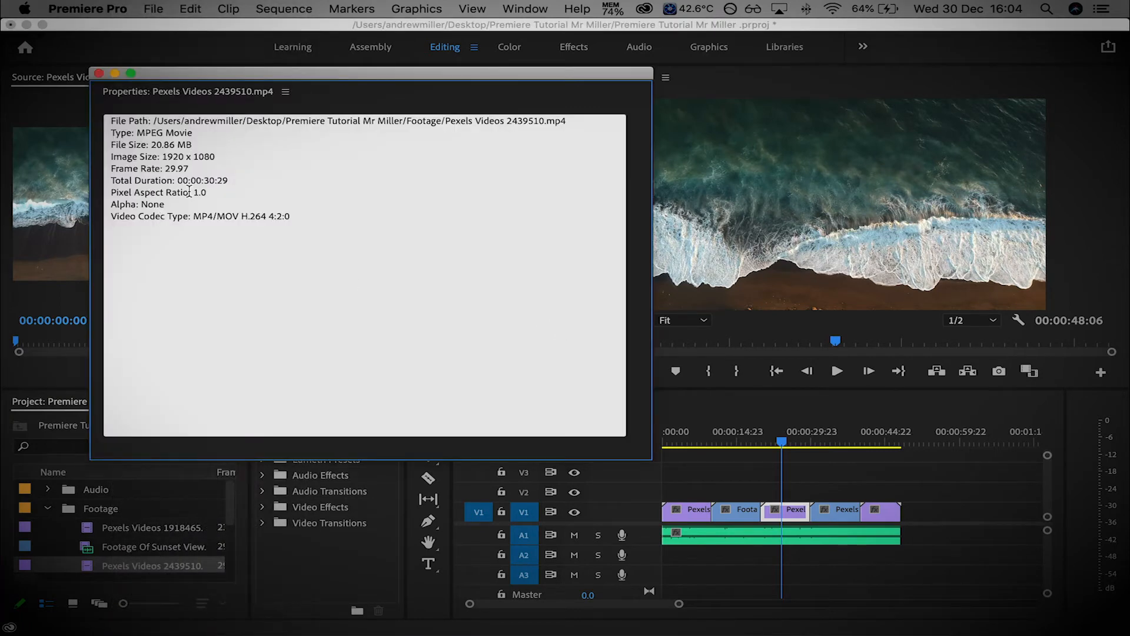
click(99, 74)
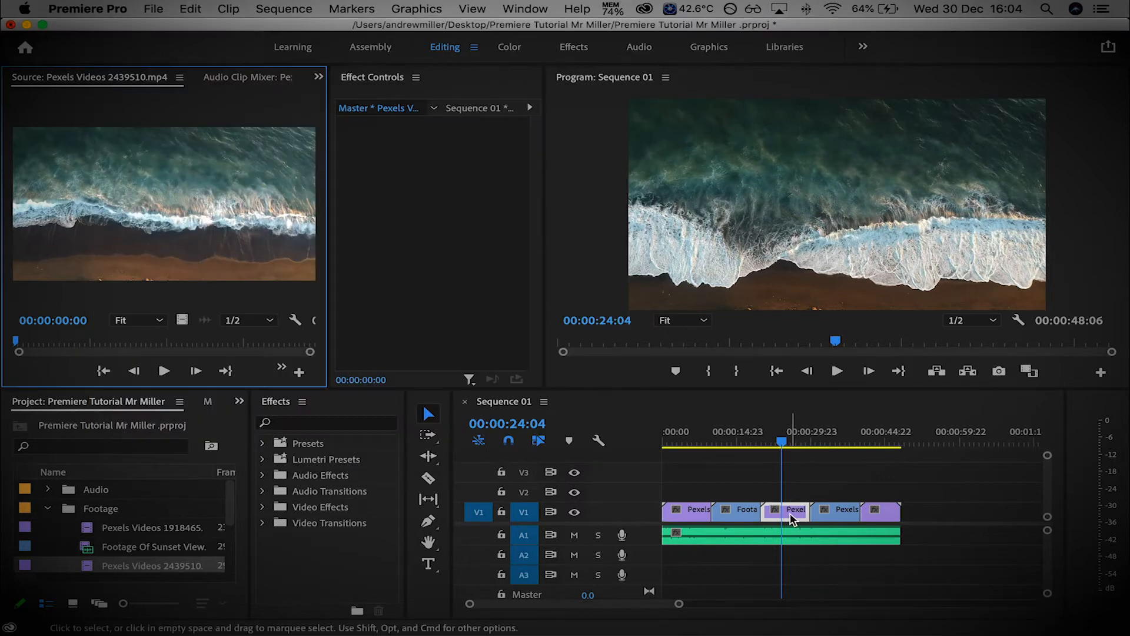
- Apply Scale to Frame Size to the Pexels Videos 2439510.mp4 clip on V1
right_click(790, 513)
scroll(889, 557, down, 10)
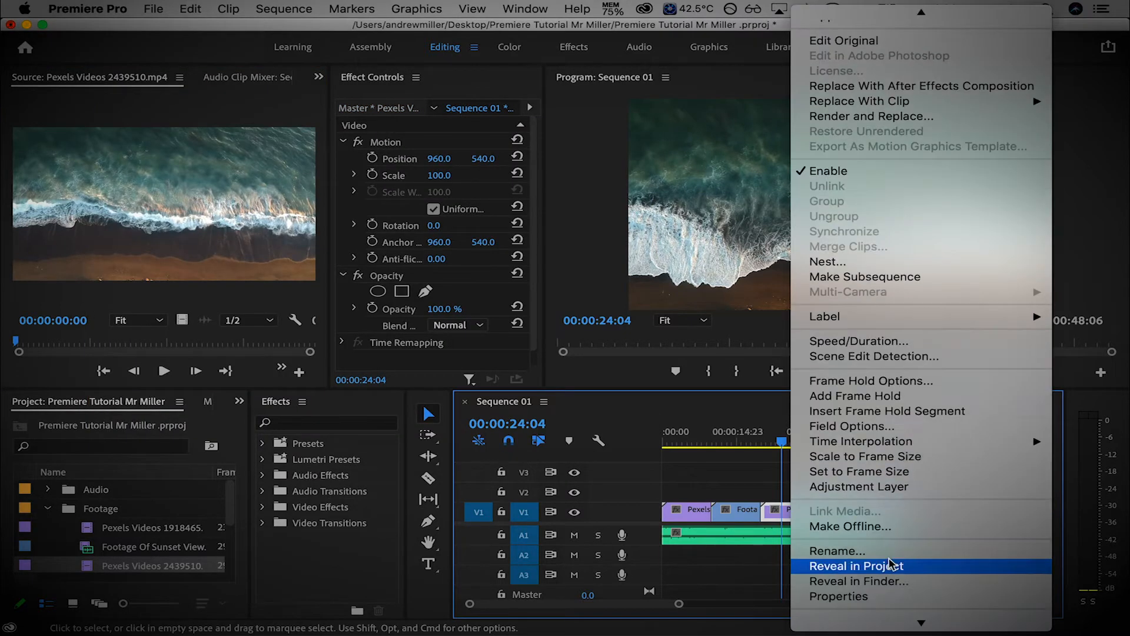
click(863, 456)
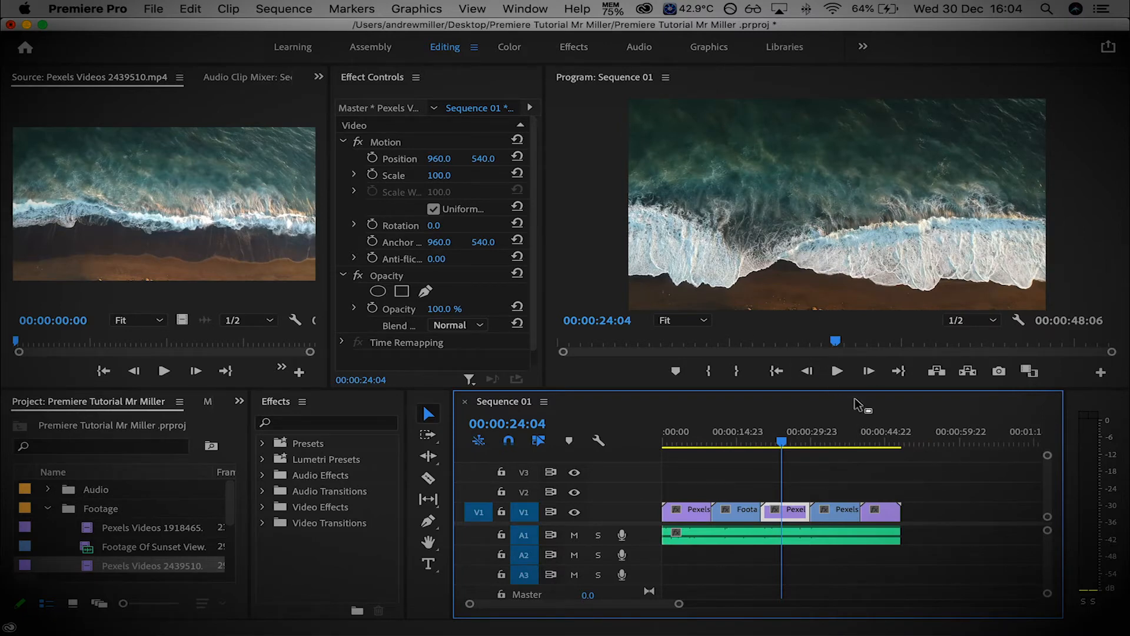
- Preview the fourth V1 clip and its source, Pexels Videos 2814773.mp4, and check the source file's image size in its properties
scroll(782, 445, right, 2)
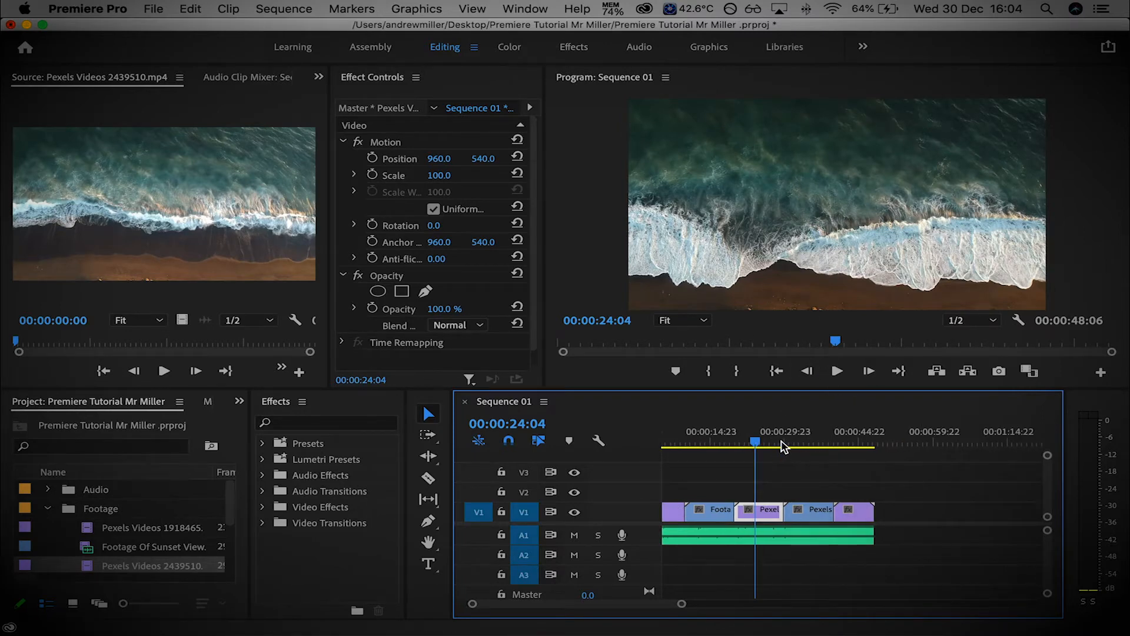
drag(757, 444, 807, 442)
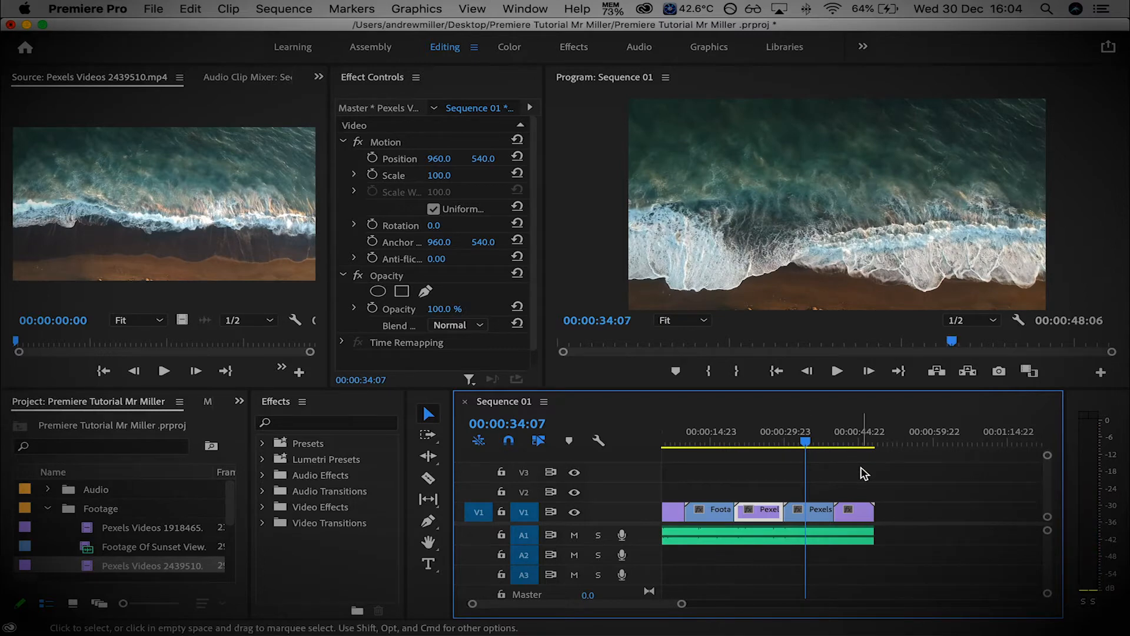
scroll(160, 566, down, 2)
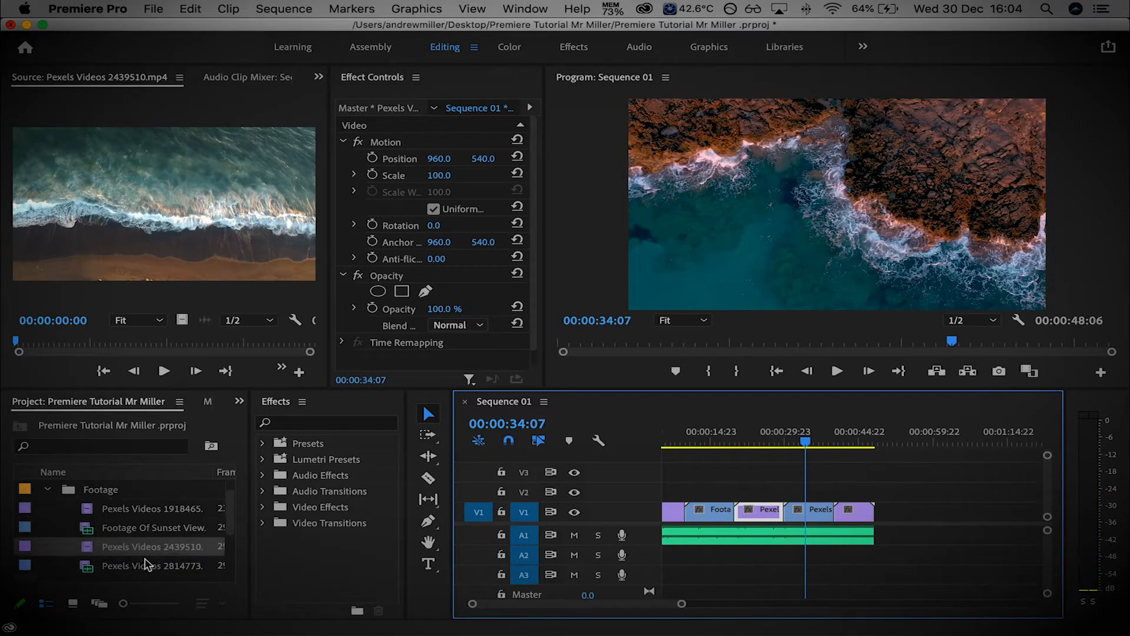
double_click(84, 550)
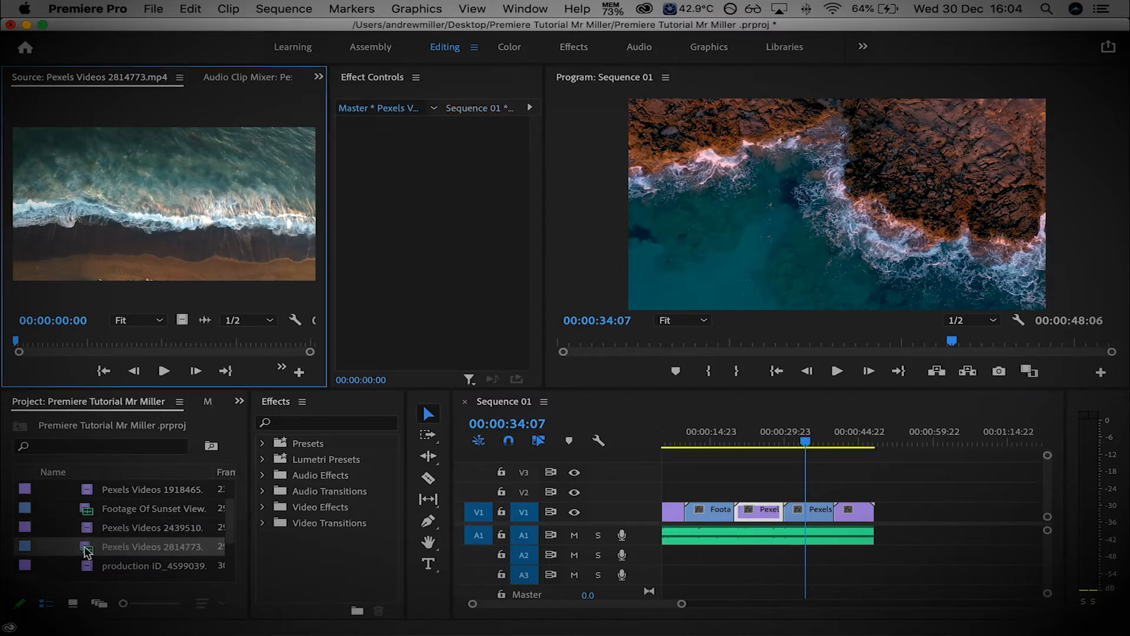
right_click(125, 552)
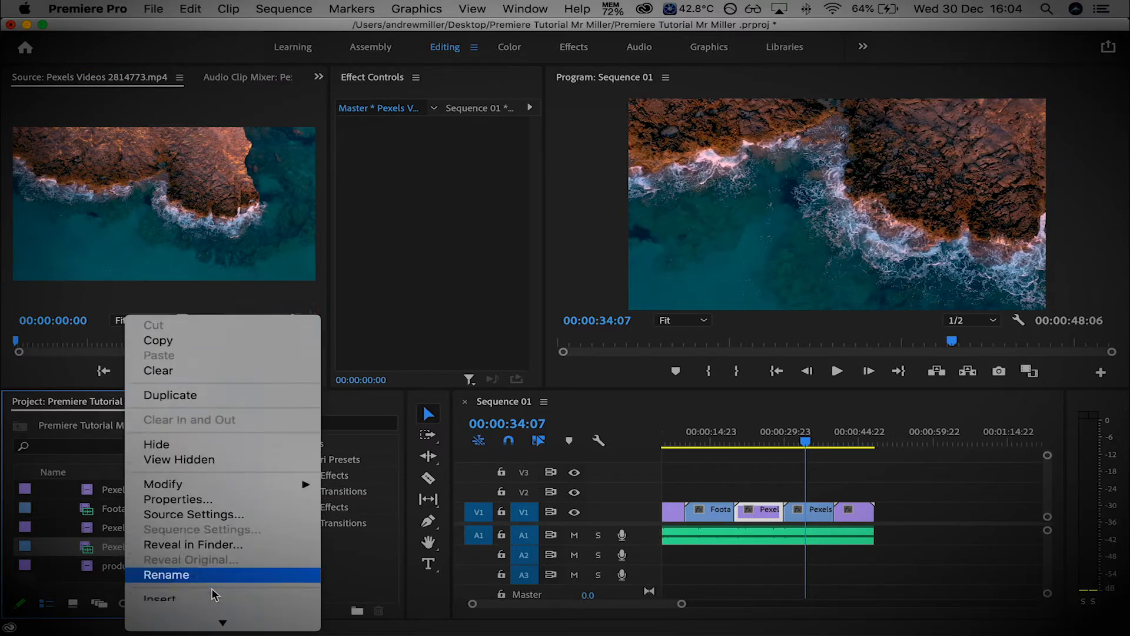
scroll(211, 589, down, 10)
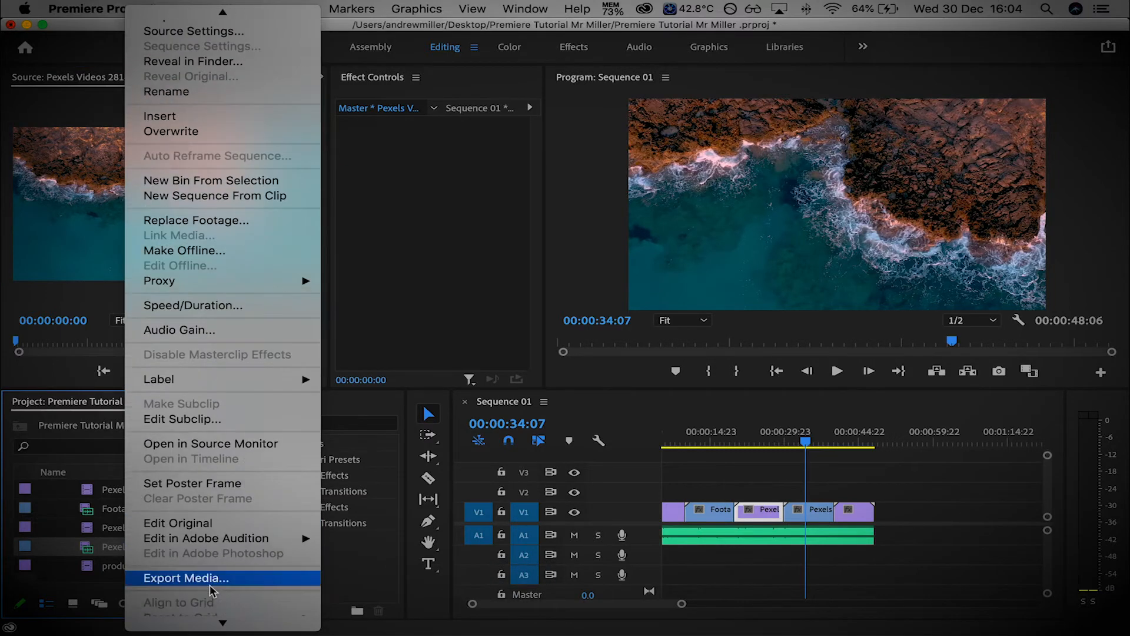
scroll(194, 133, up, 6)
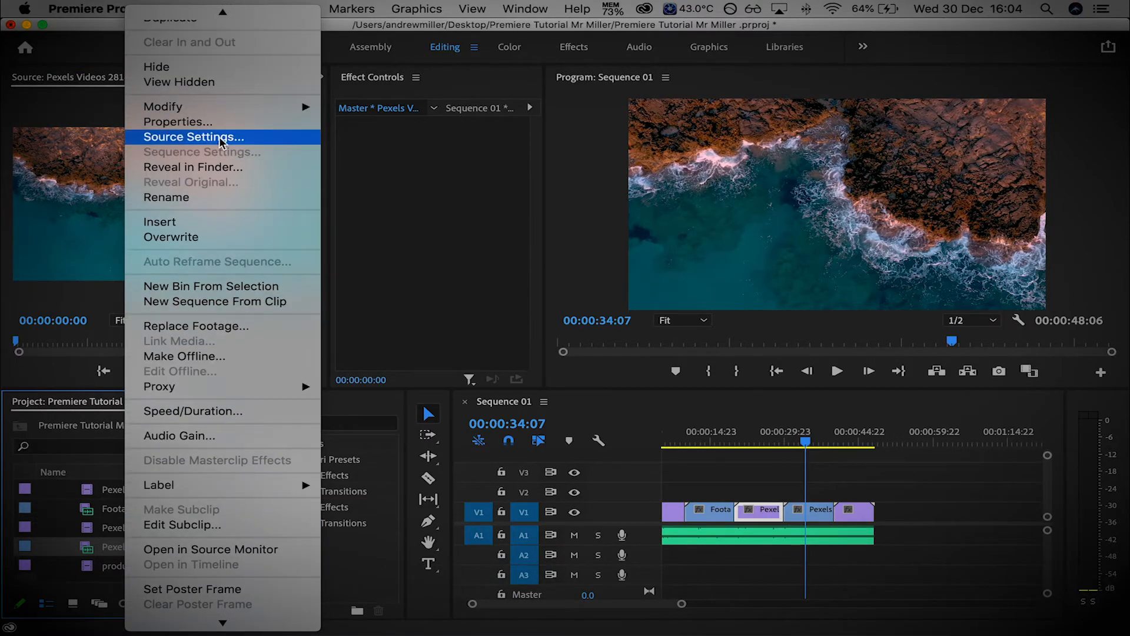
click(192, 126)
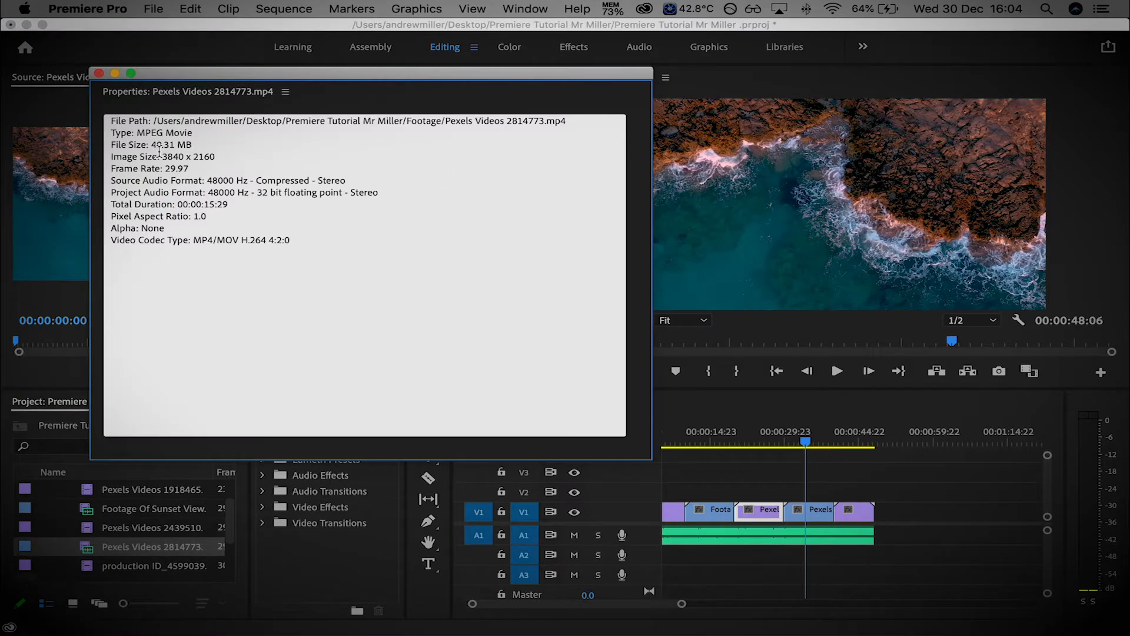
- Apply Scale to Frame Size to the Pexels Videos 2814773.mp4 clip on V1
click(98, 73)
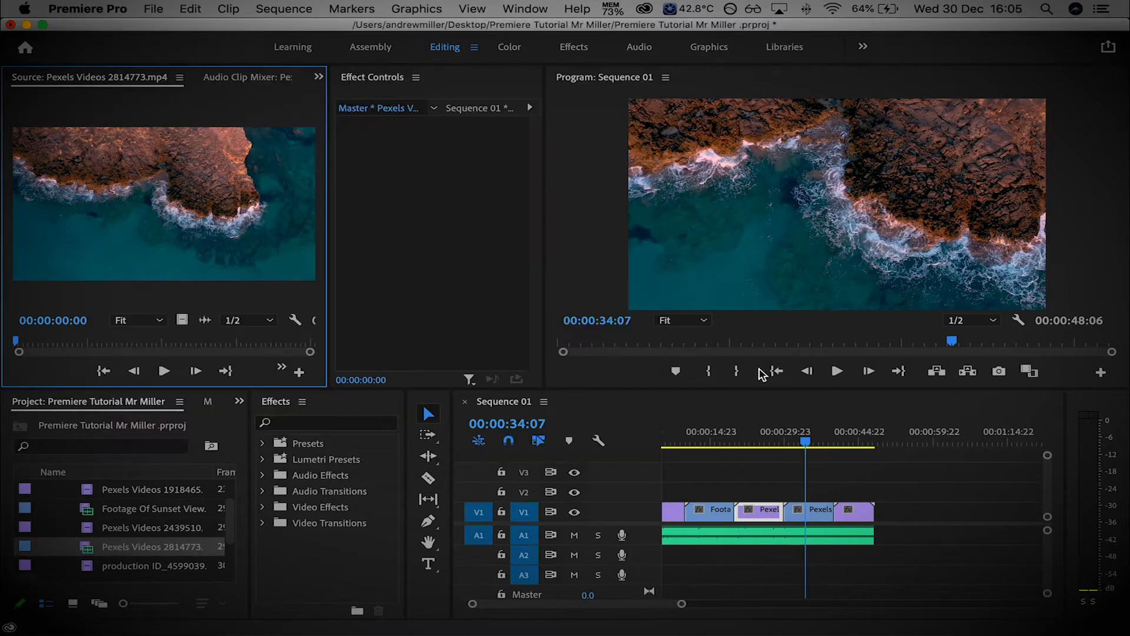
click(811, 507)
right_click(812, 509)
scroll(916, 561, down, 10)
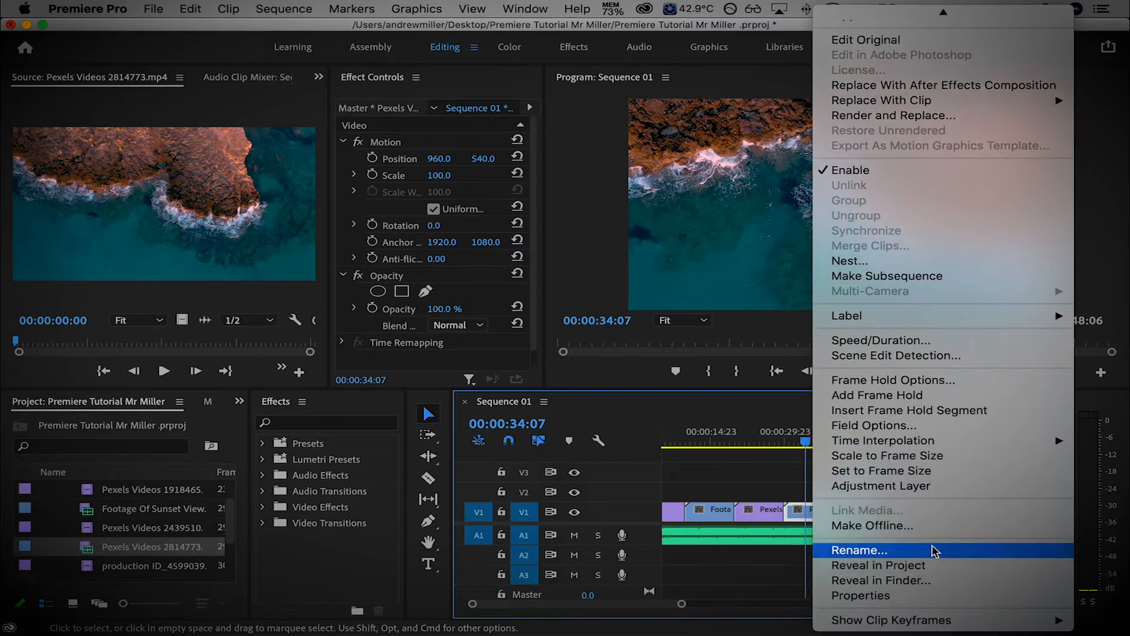
click(913, 457)
- Preview the last V1 clip and its source, production ID_4599039.mp4, check the source's image size in its properties, and compare framing with the preceding clip
drag(805, 442, 850, 444)
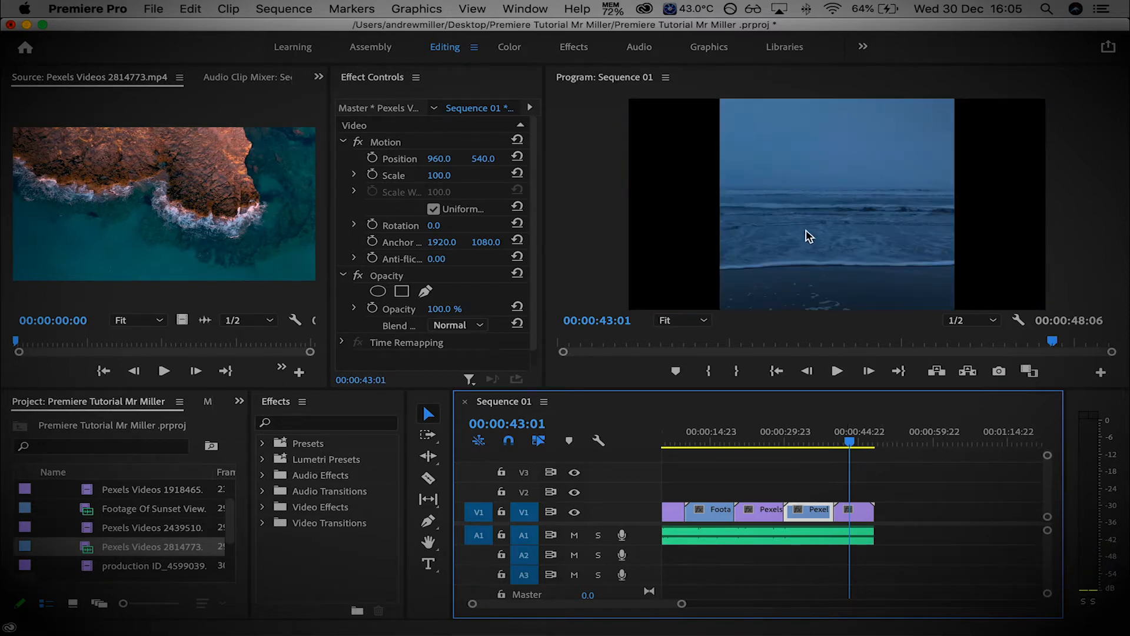
drag(95, 575, 101, 574)
click(94, 571)
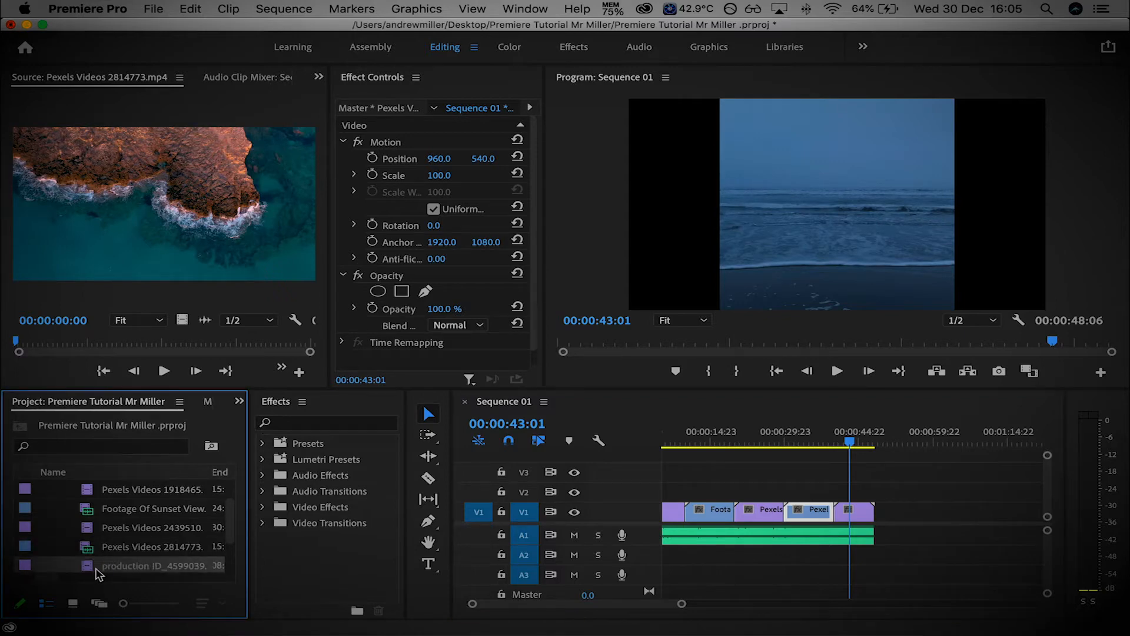
right_click(119, 574)
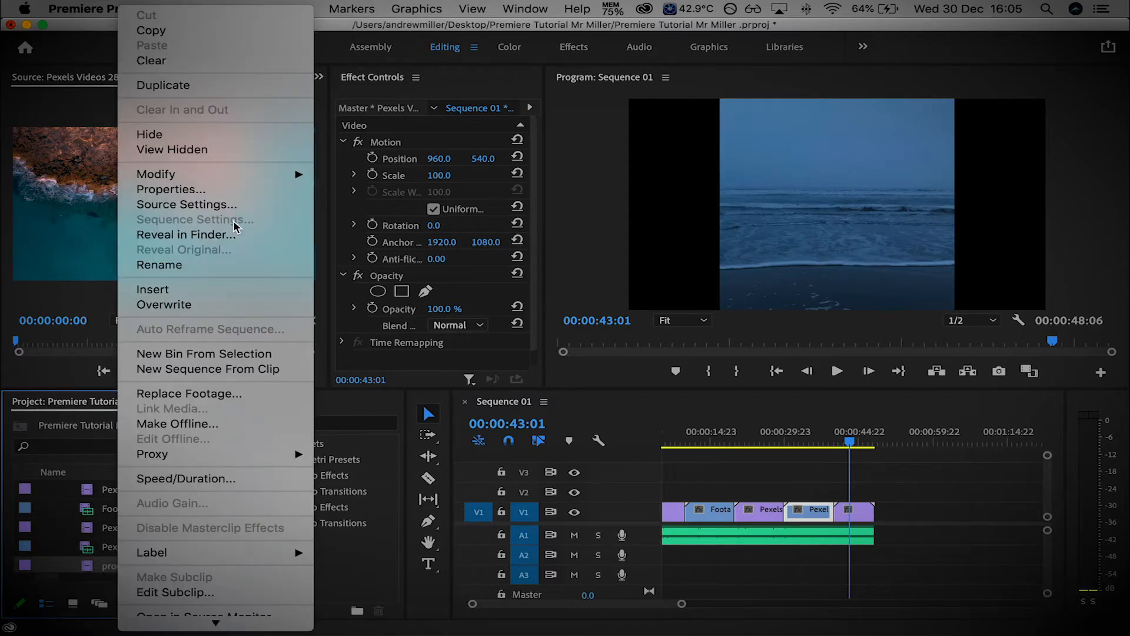
click(194, 190)
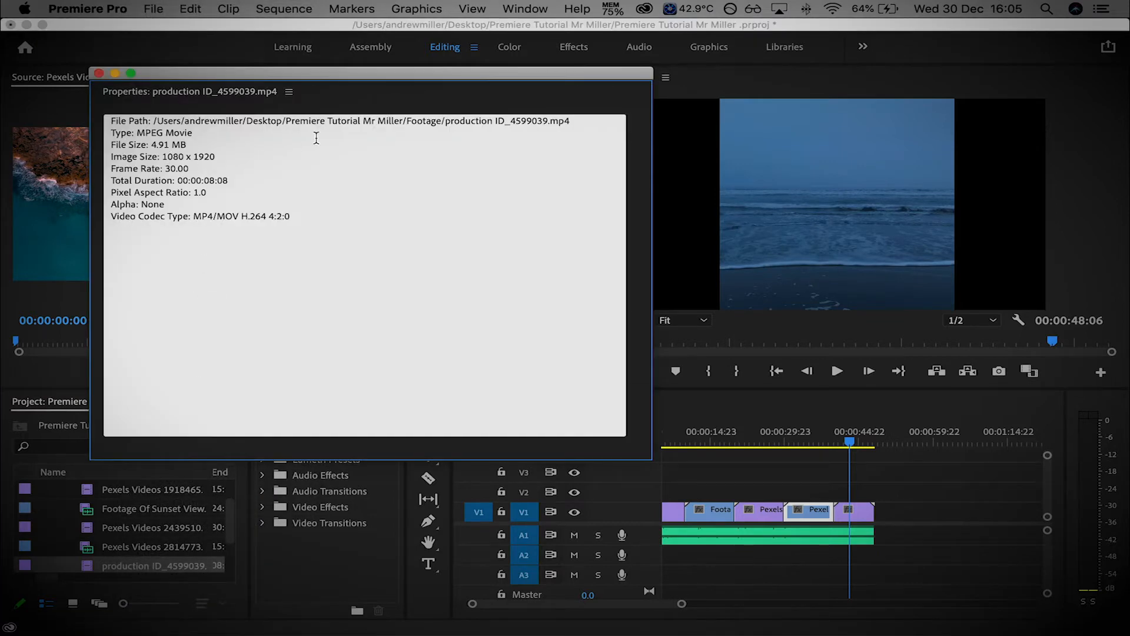
click(99, 73)
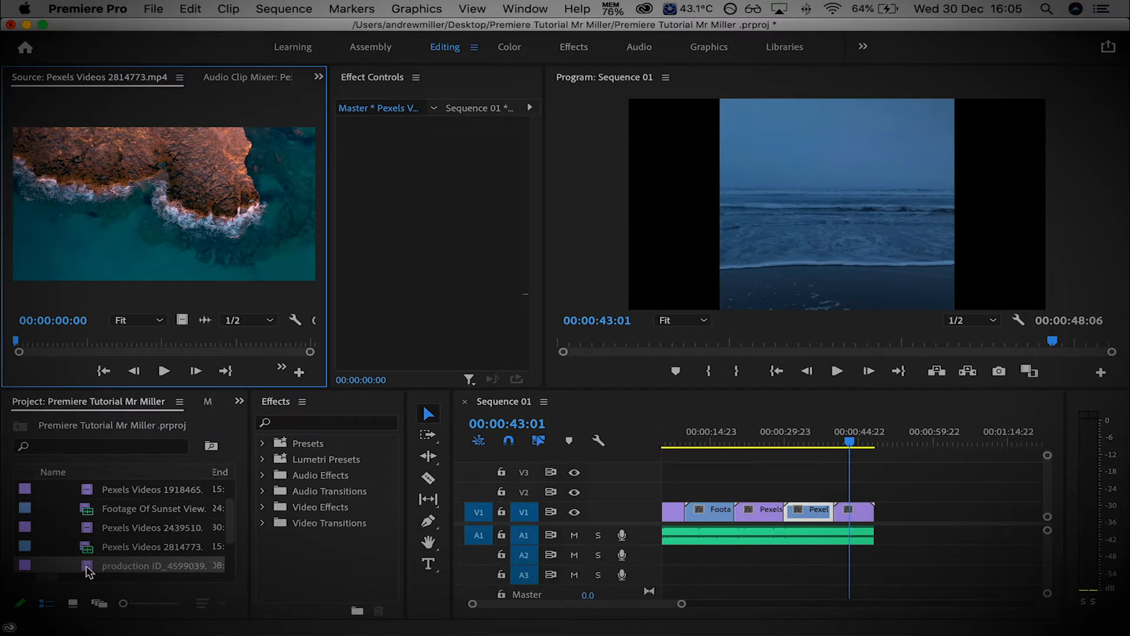
double_click(100, 566)
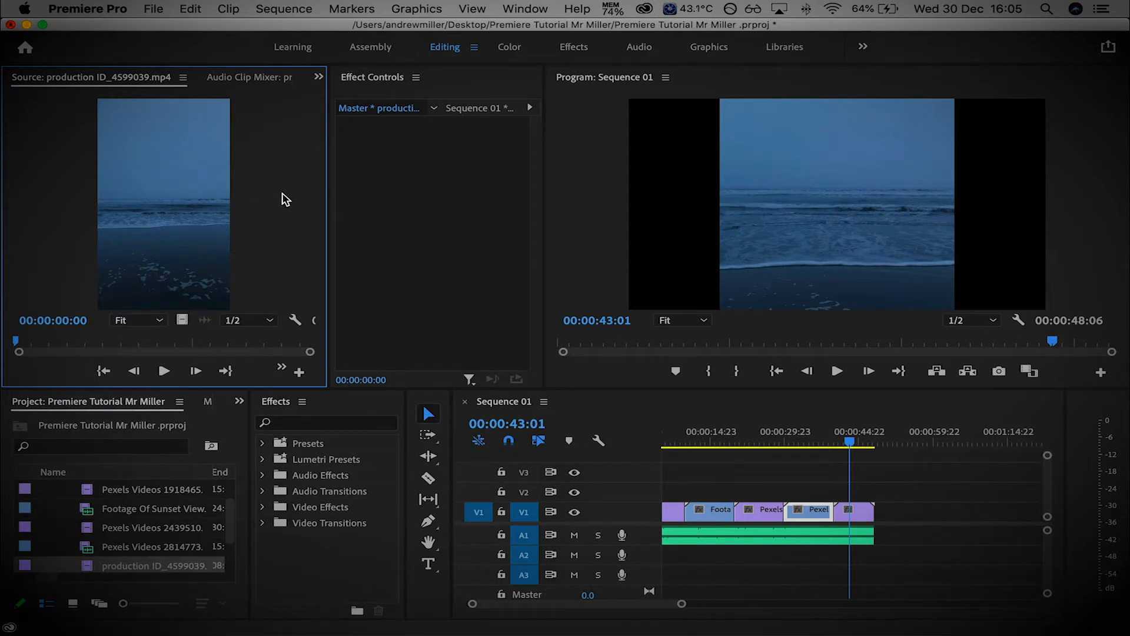
click(815, 434)
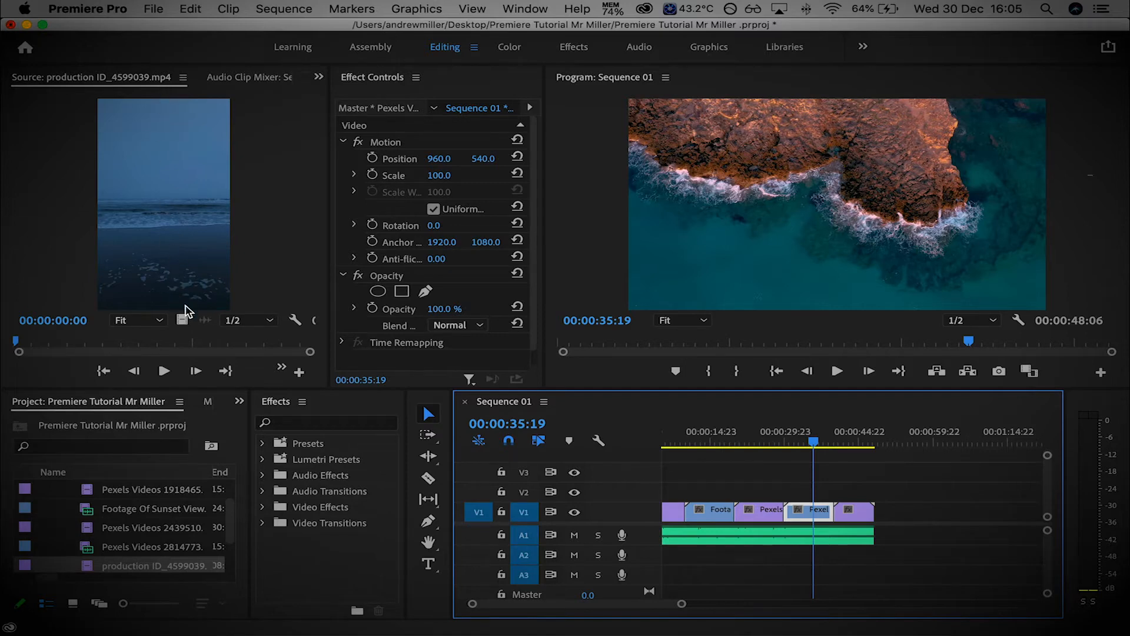
drag(812, 440, 879, 437)
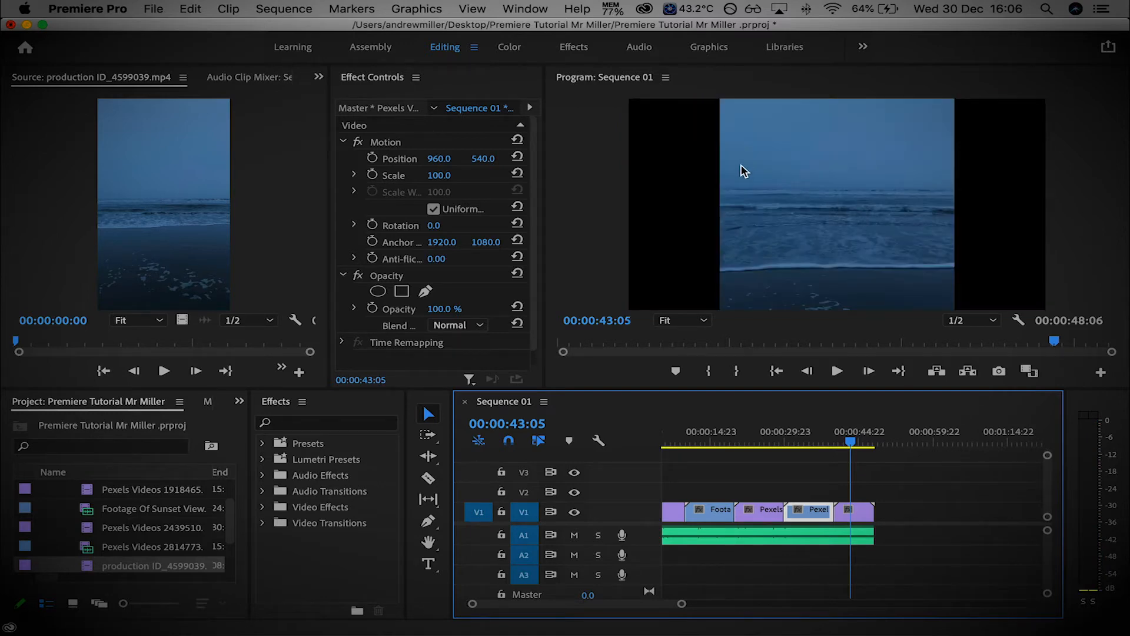
- Apply Scale to Frame Size to the production ID_4599039.mp4 clip at the end of V1
right_click(858, 508)
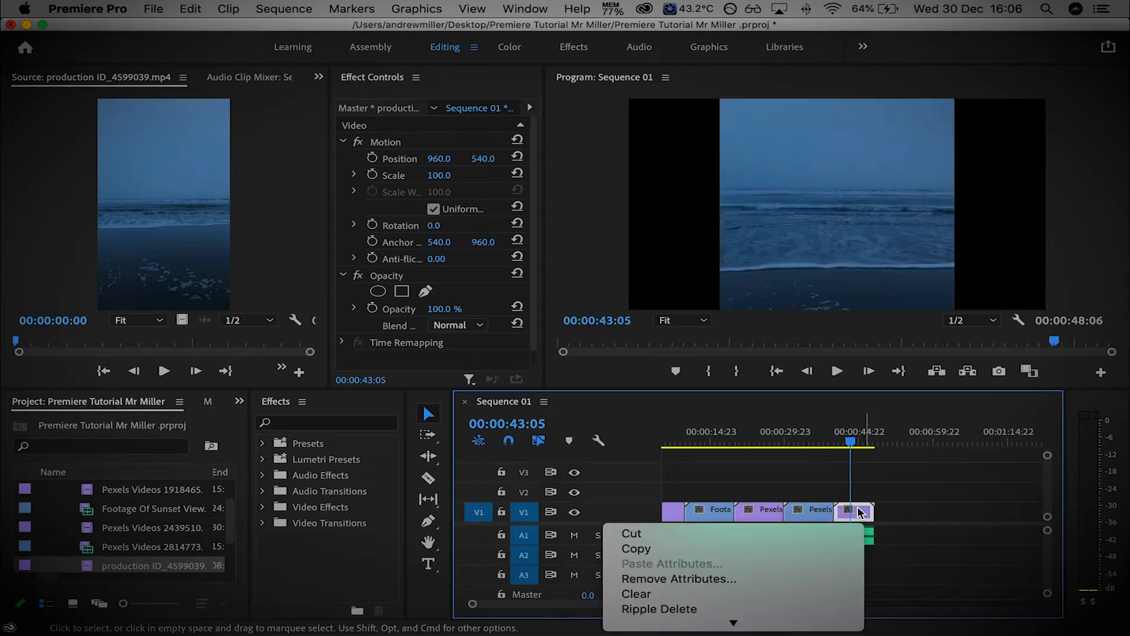
scroll(821, 571, down, 5)
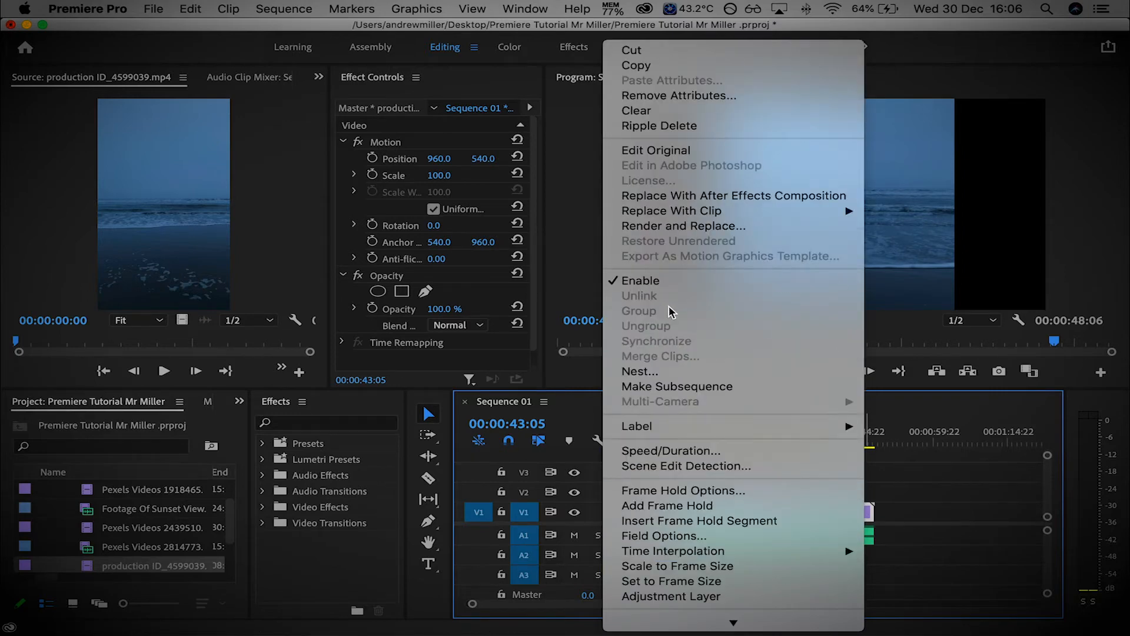
scroll(741, 449, down, 1)
scroll(757, 471, down, 7)
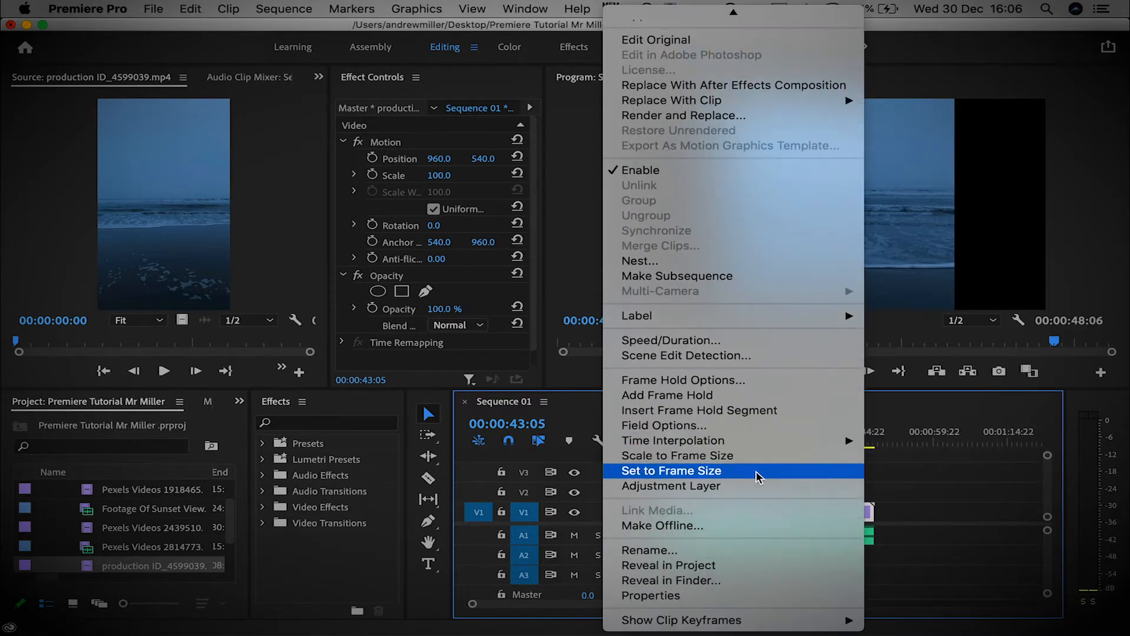
click(732, 450)
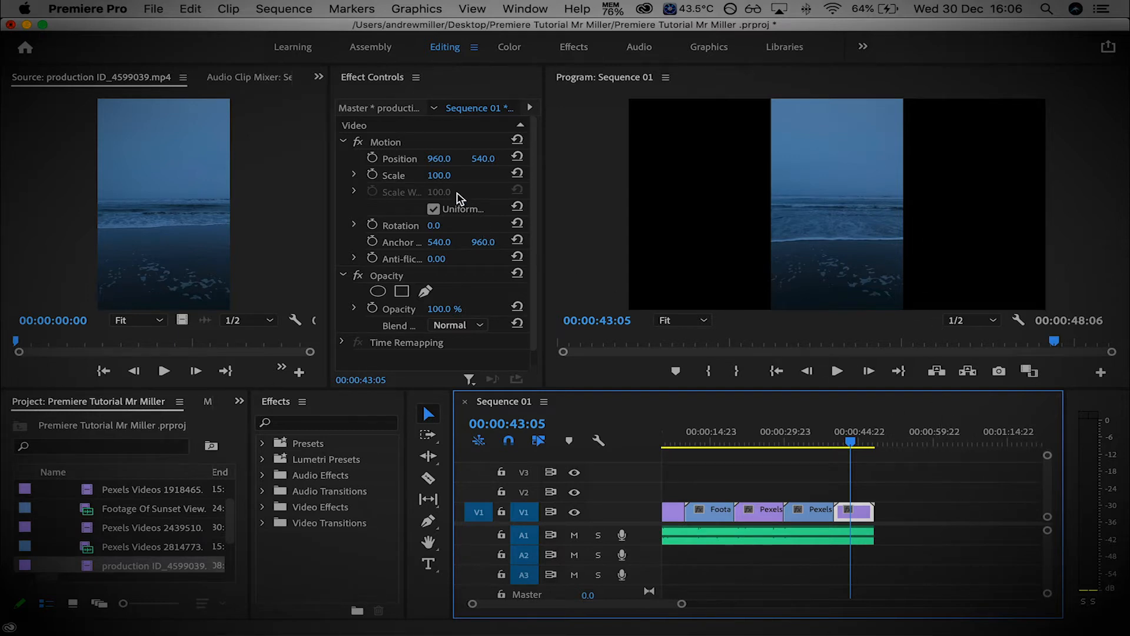
- Enlarge the vertical beach clip at the end of V1 to a Scale of 316 and set its vertical Position to 355
scroll(437, 177, down, 1)
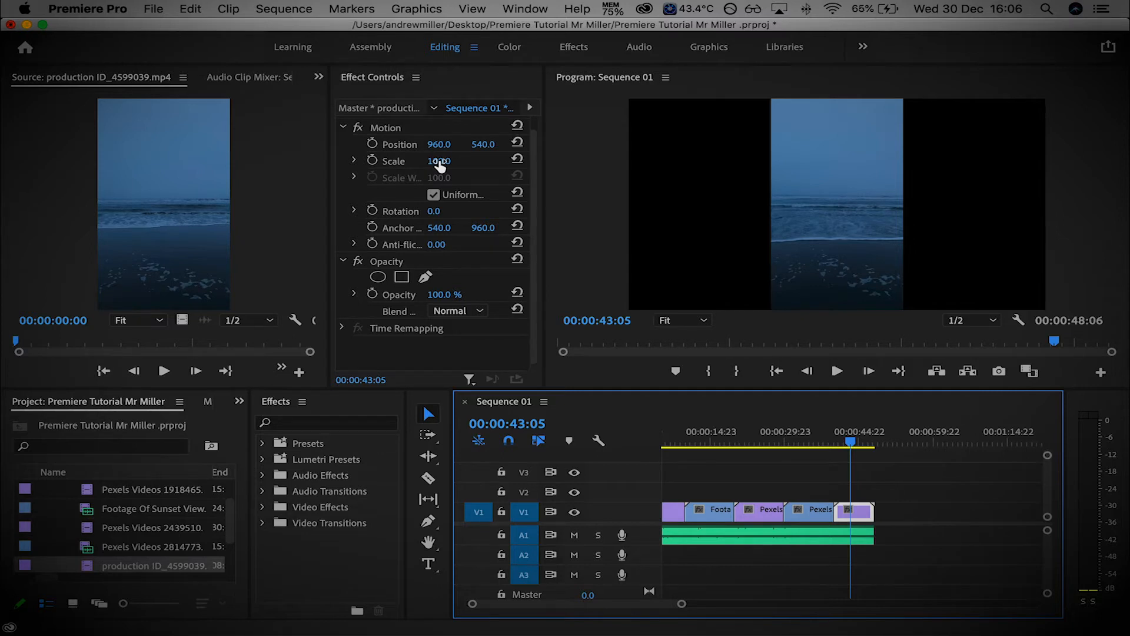
drag(438, 161, 560, 161)
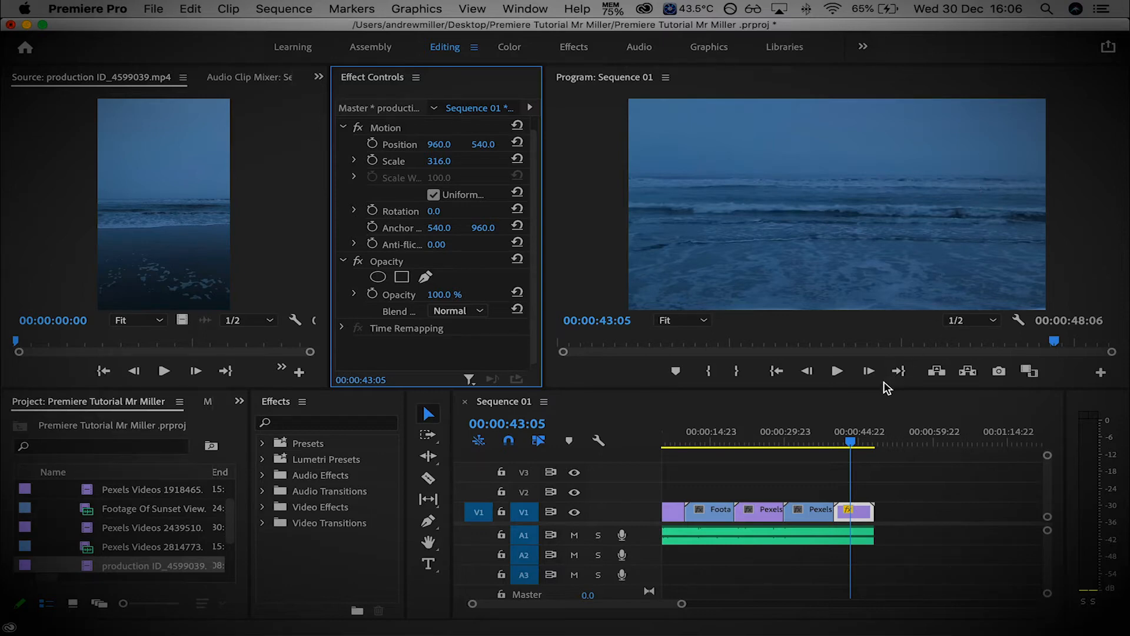
drag(849, 440, 815, 440)
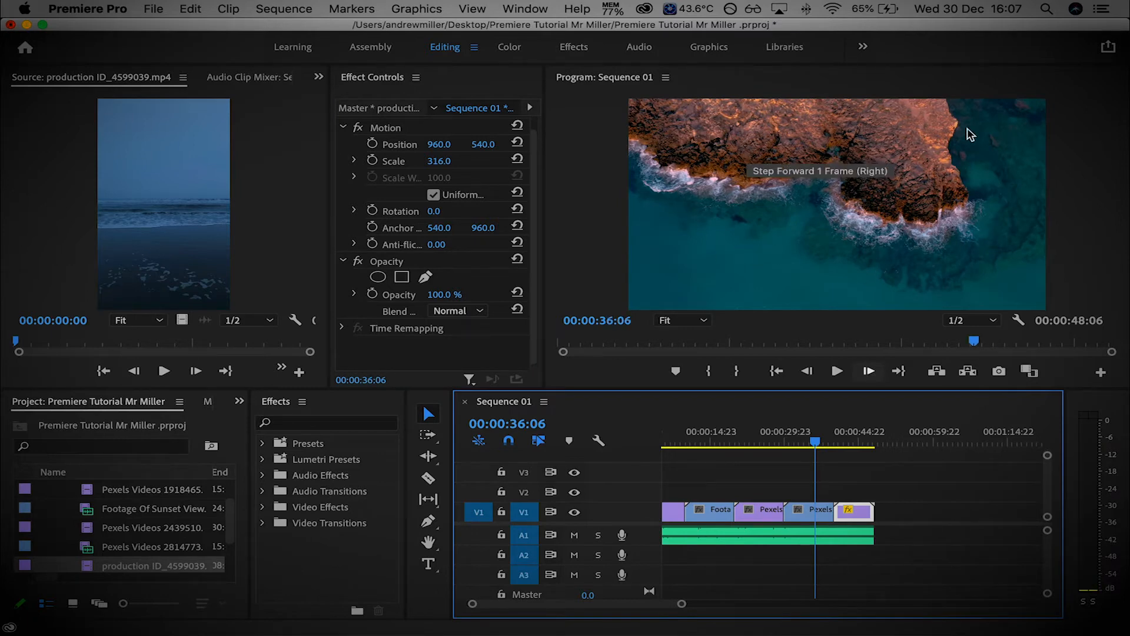
drag(816, 442, 850, 441)
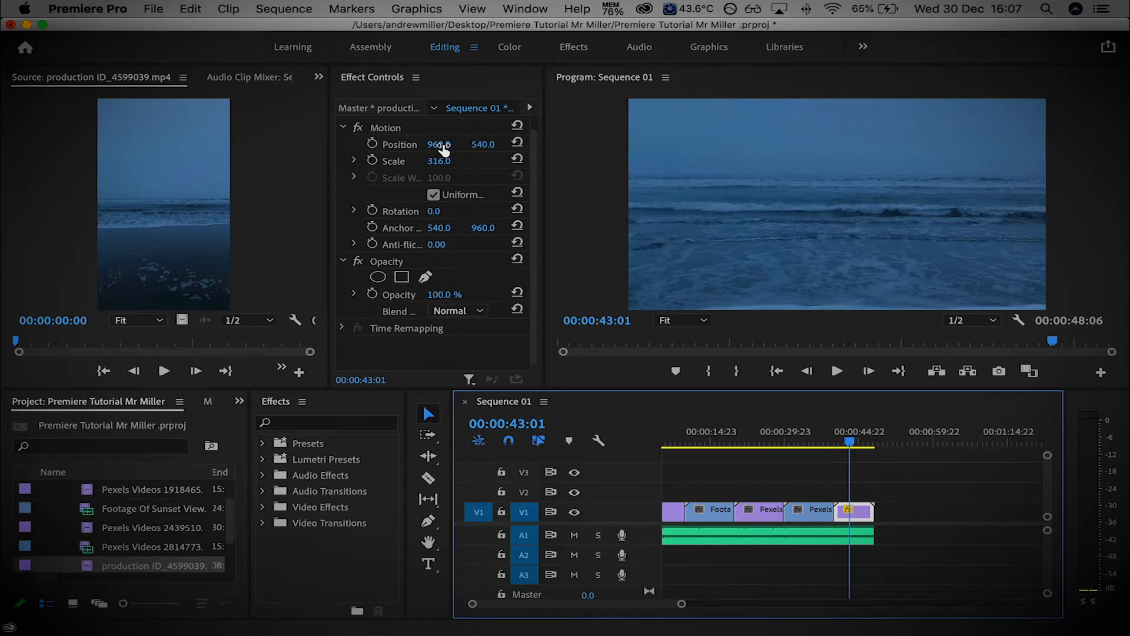
drag(445, 147, 378, 146)
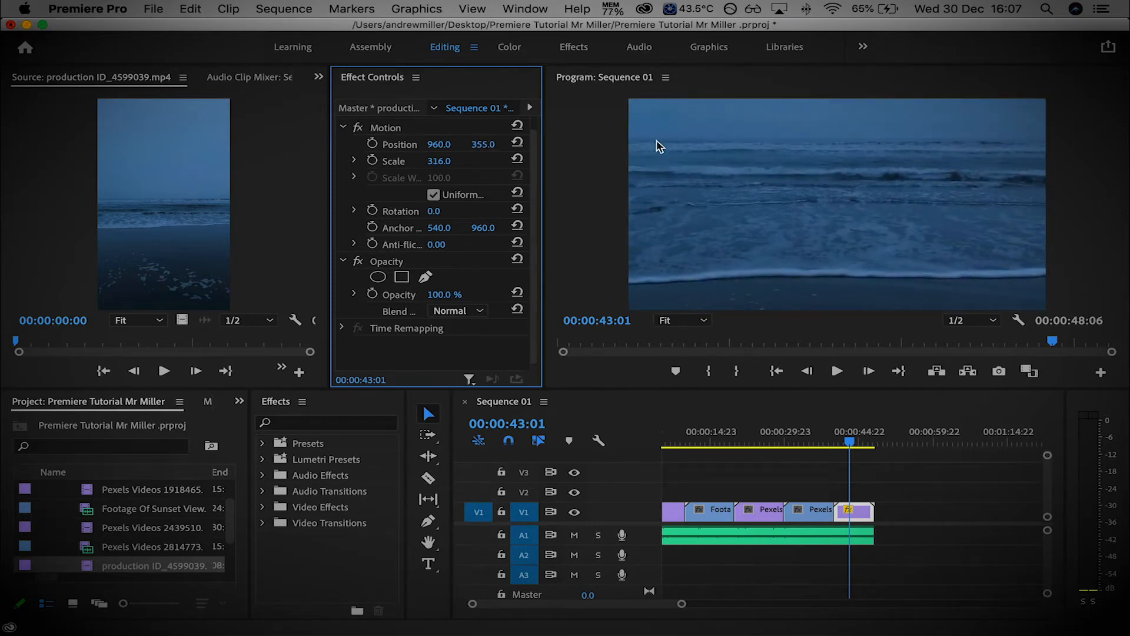
- Save the project and return the playhead to the start of Sequence 01
click(940, 489)
key(super+s)
drag(849, 443, 767, 456)
key(Home)
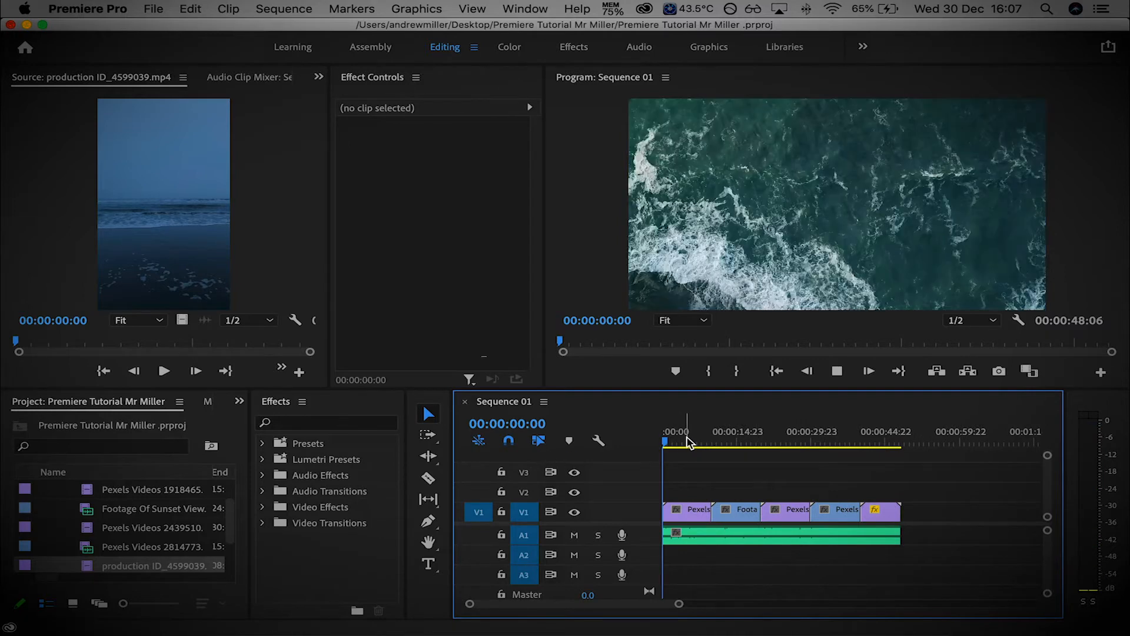
- Play Sequence 01 from the start and check the music's loudness on the audio meters
key(space)
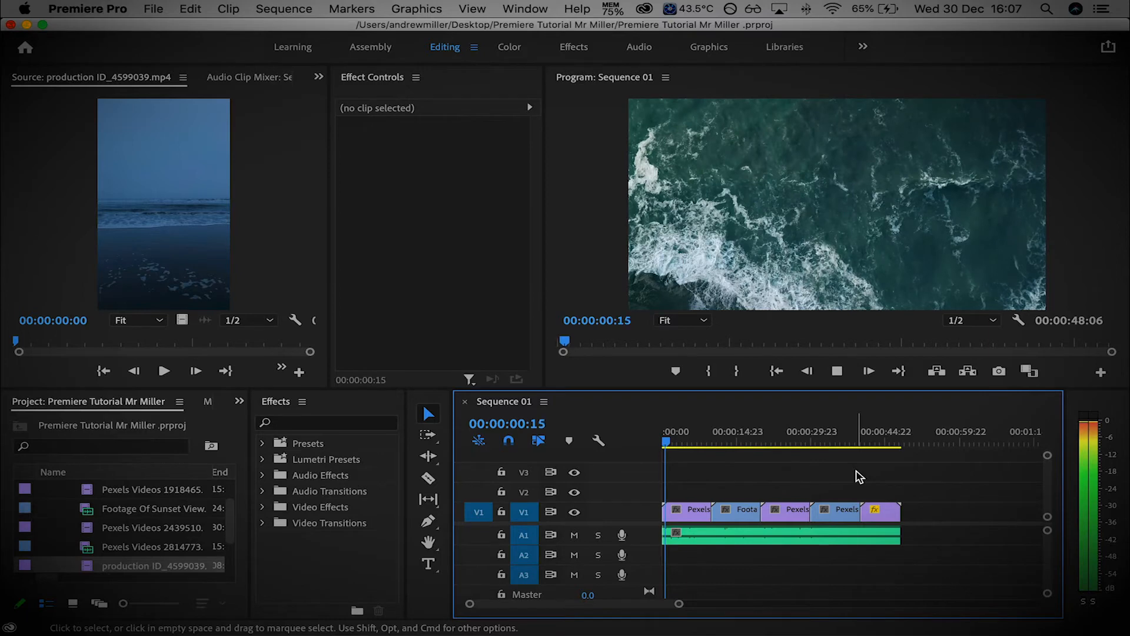
key(minus)
key(minus)
drag(664, 445, 640, 454)
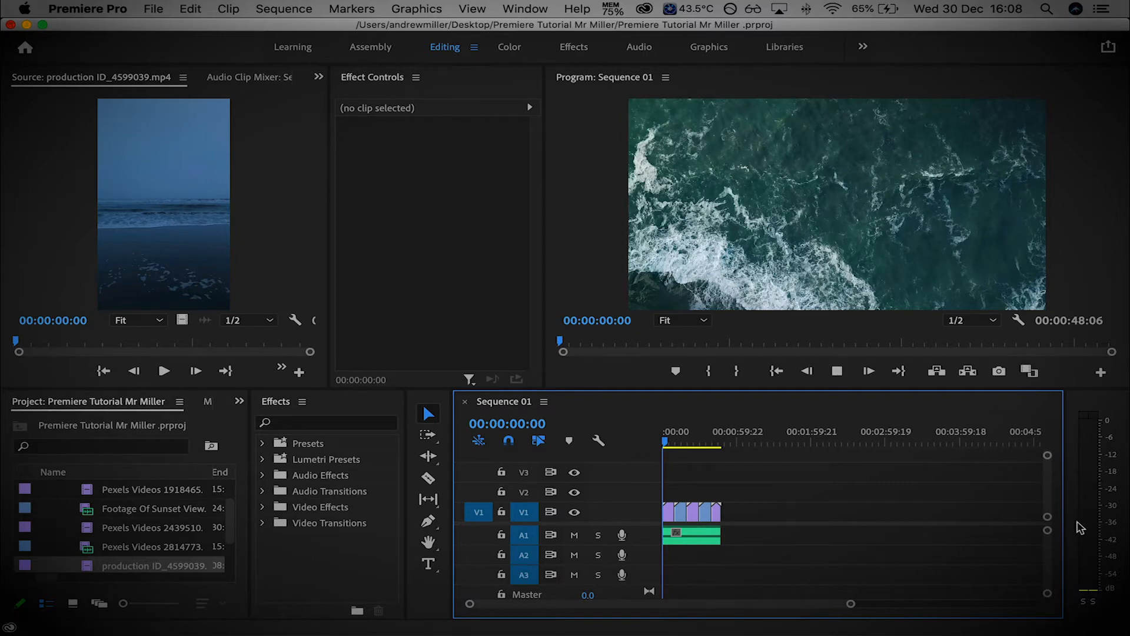
key(space)
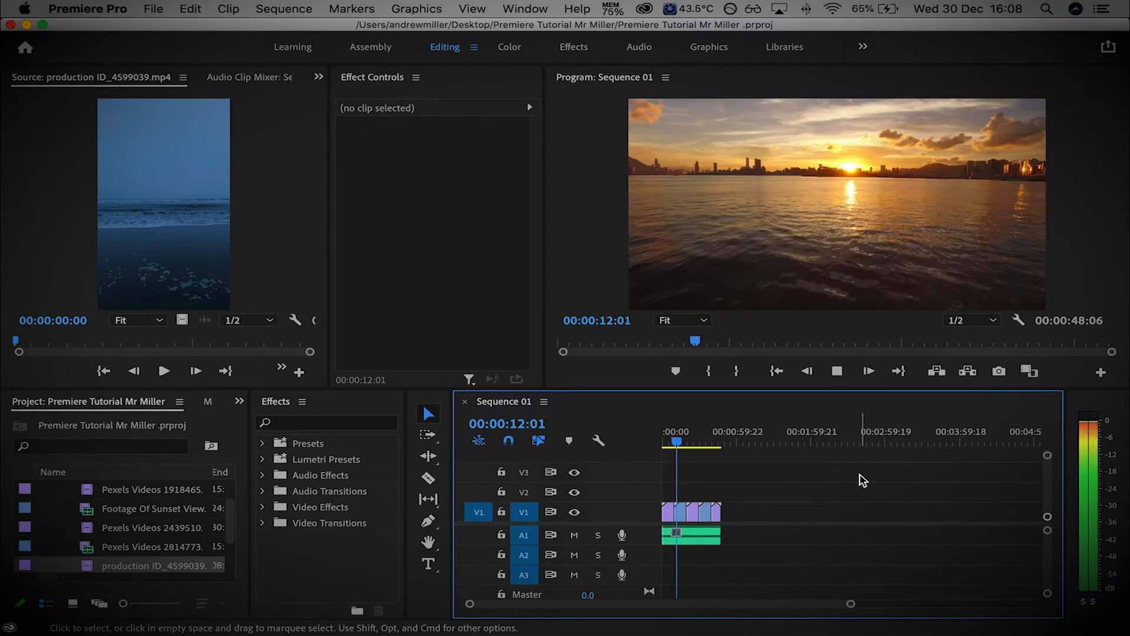
key(space)
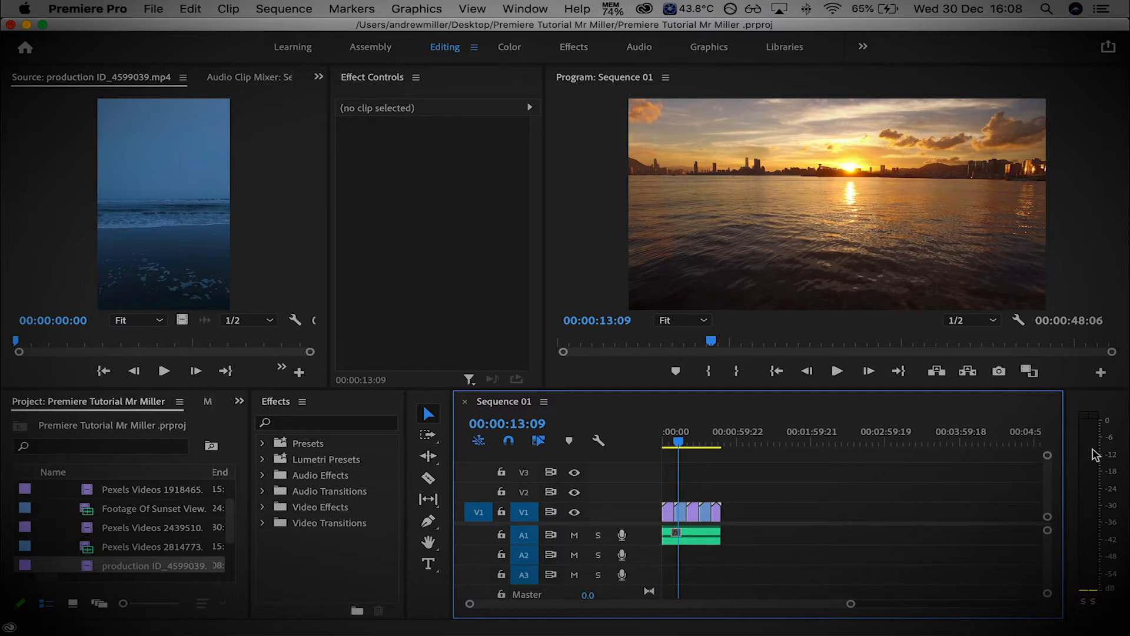
key(space)
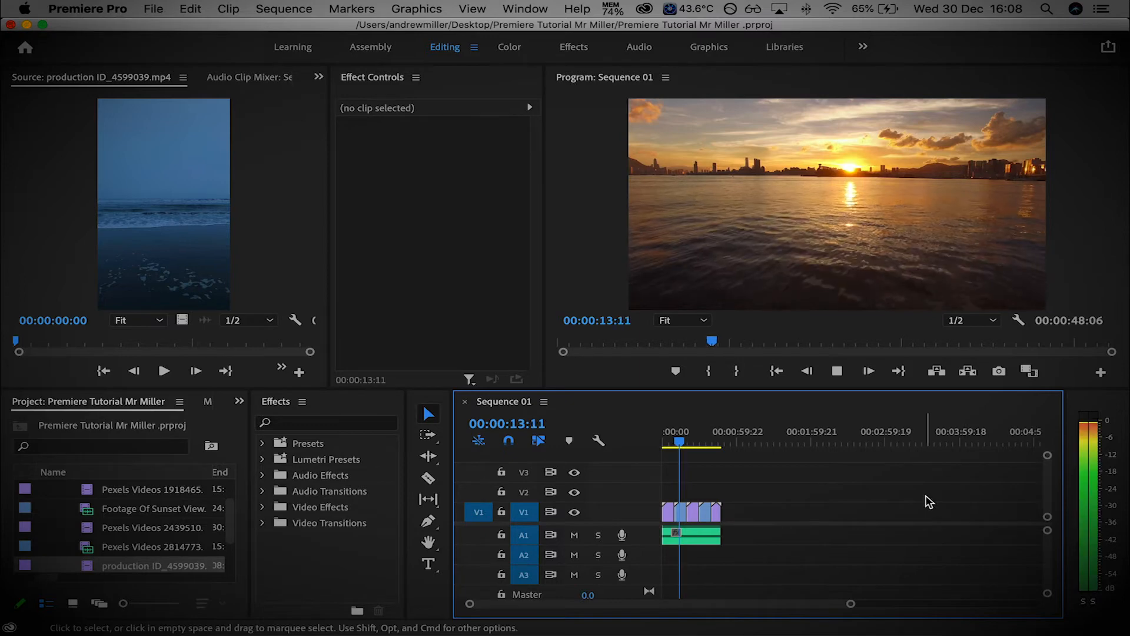
key(space)
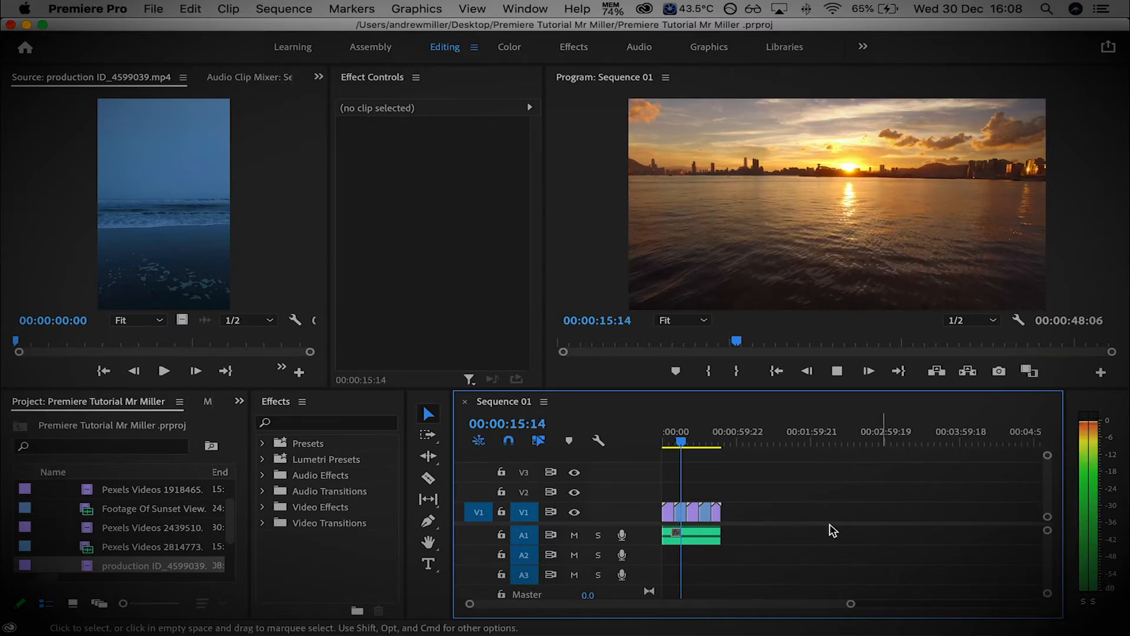
- Adjust the A1 music clip's gain by -5 dB and play the sequence to check its level on the audio meters
right_click(700, 538)
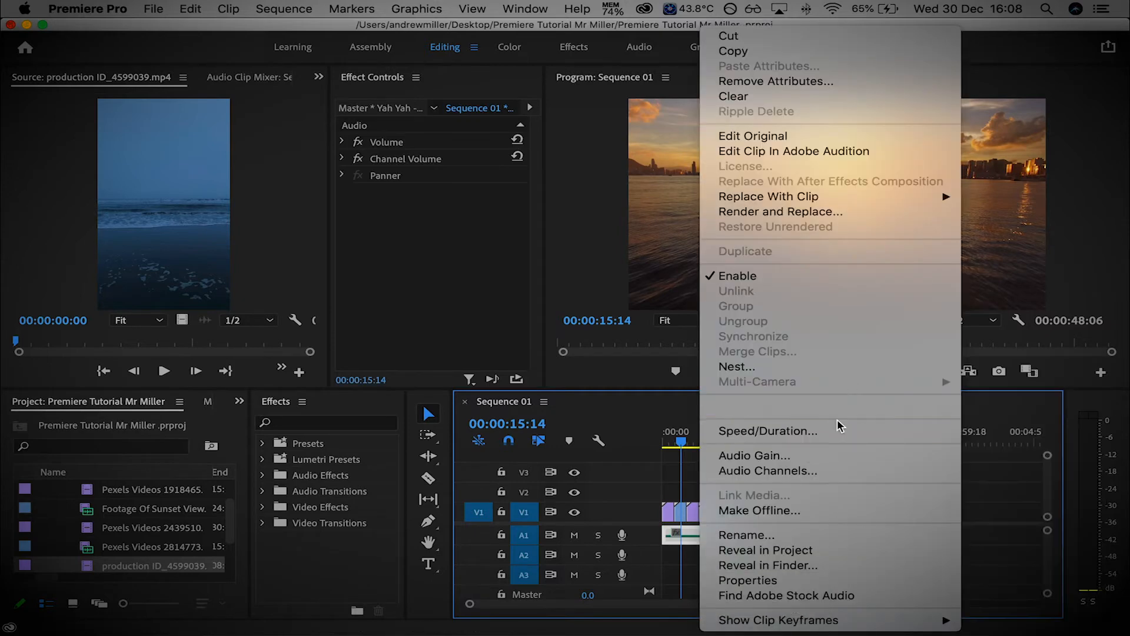
click(804, 456)
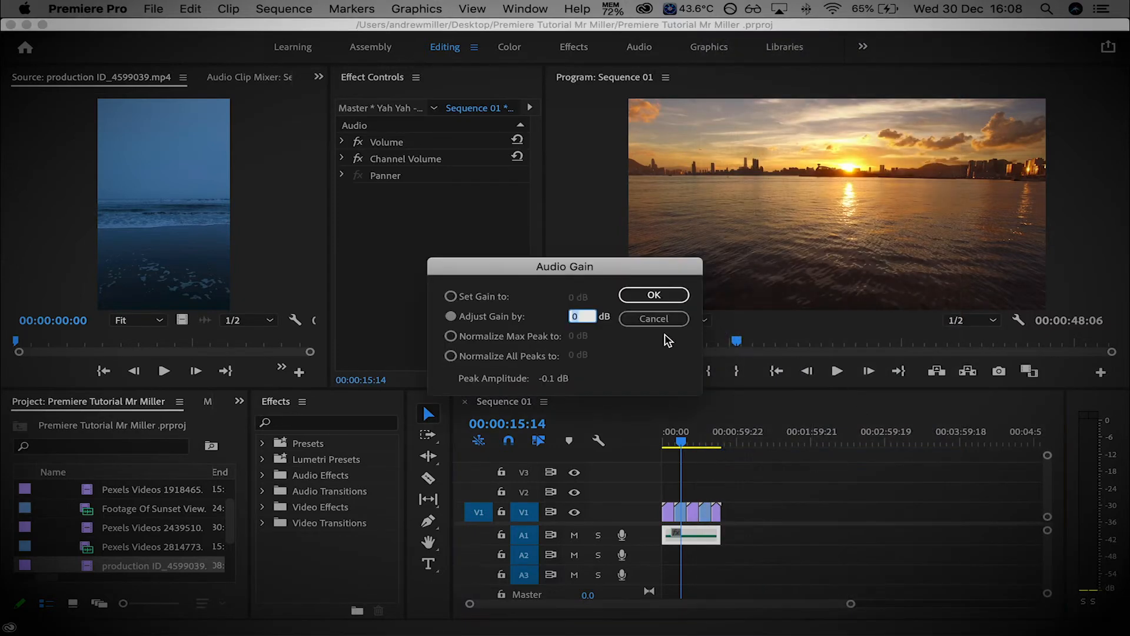
drag(624, 274, 623, 218)
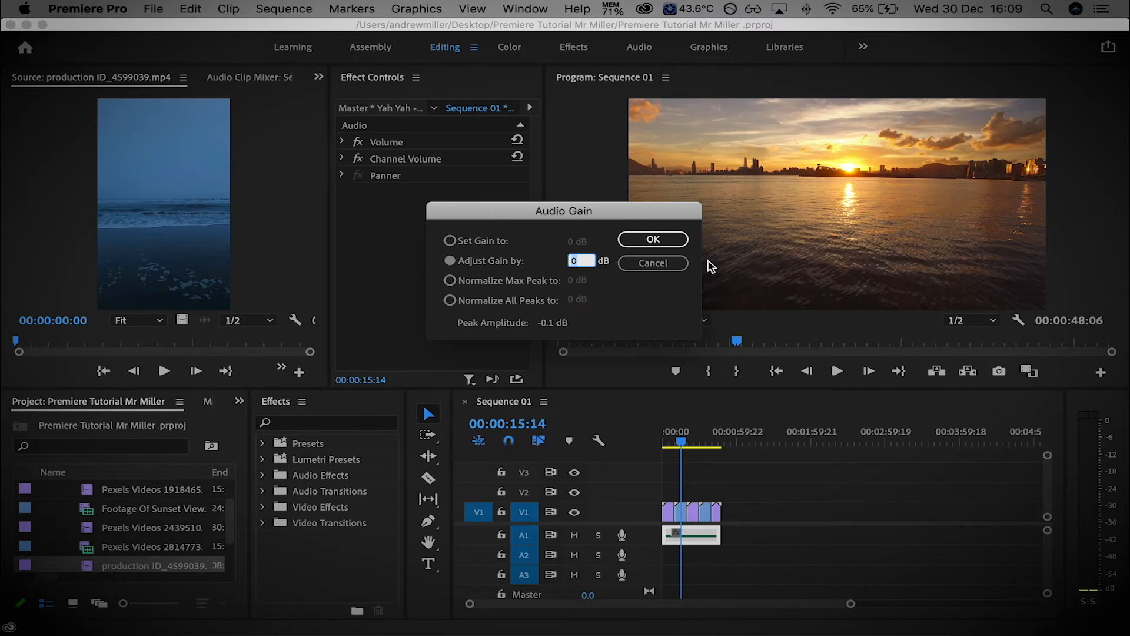
click(651, 303)
click(648, 239)
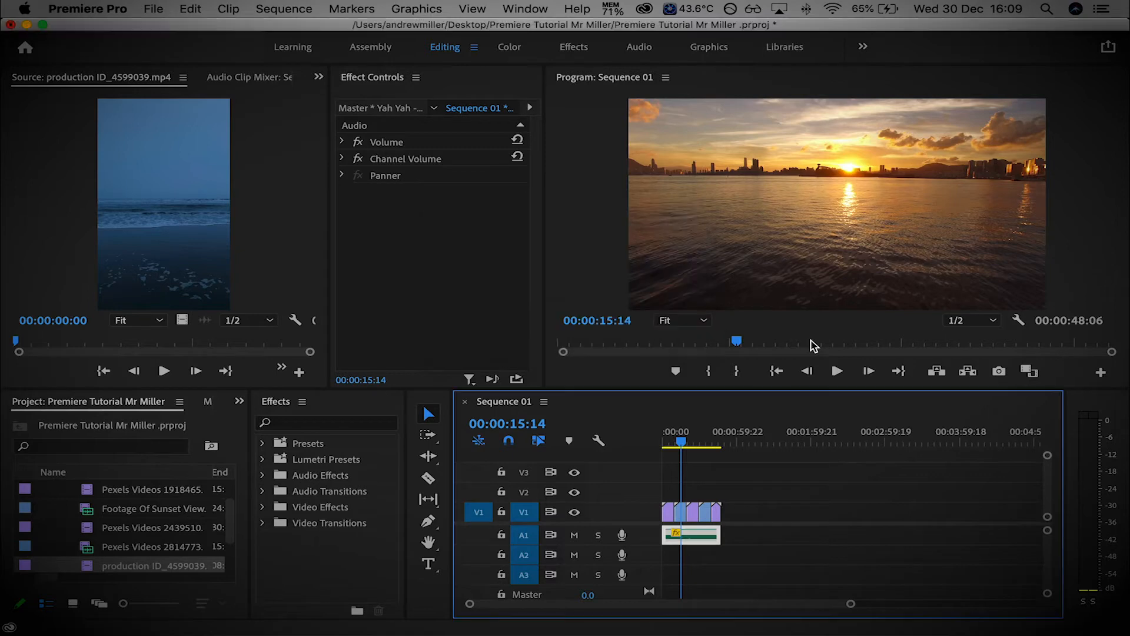
key(space)
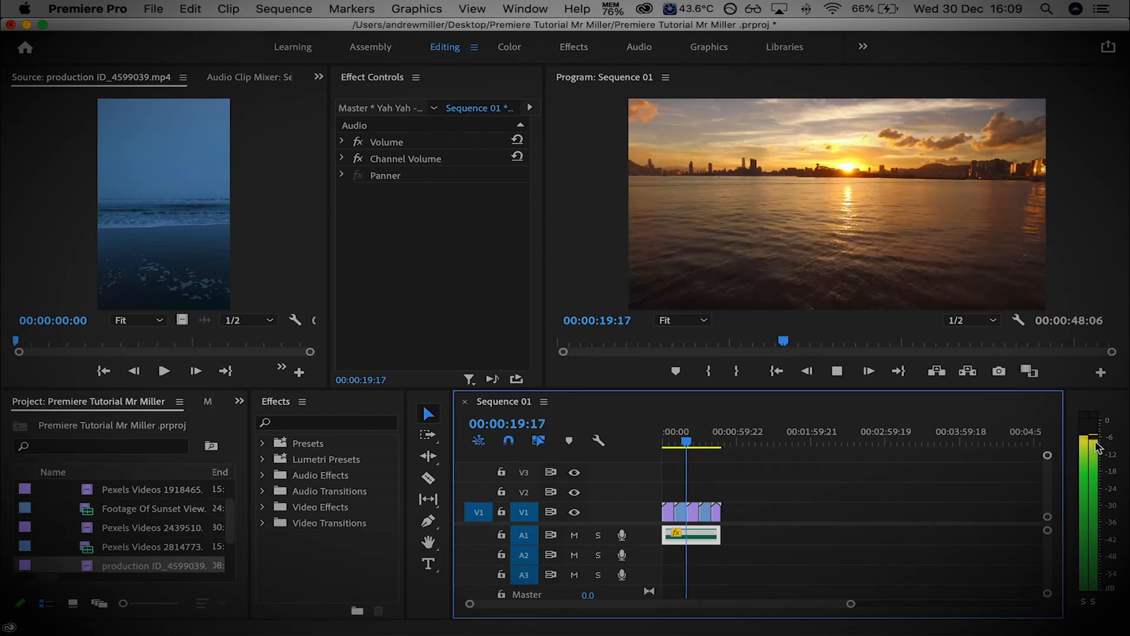
key(space)
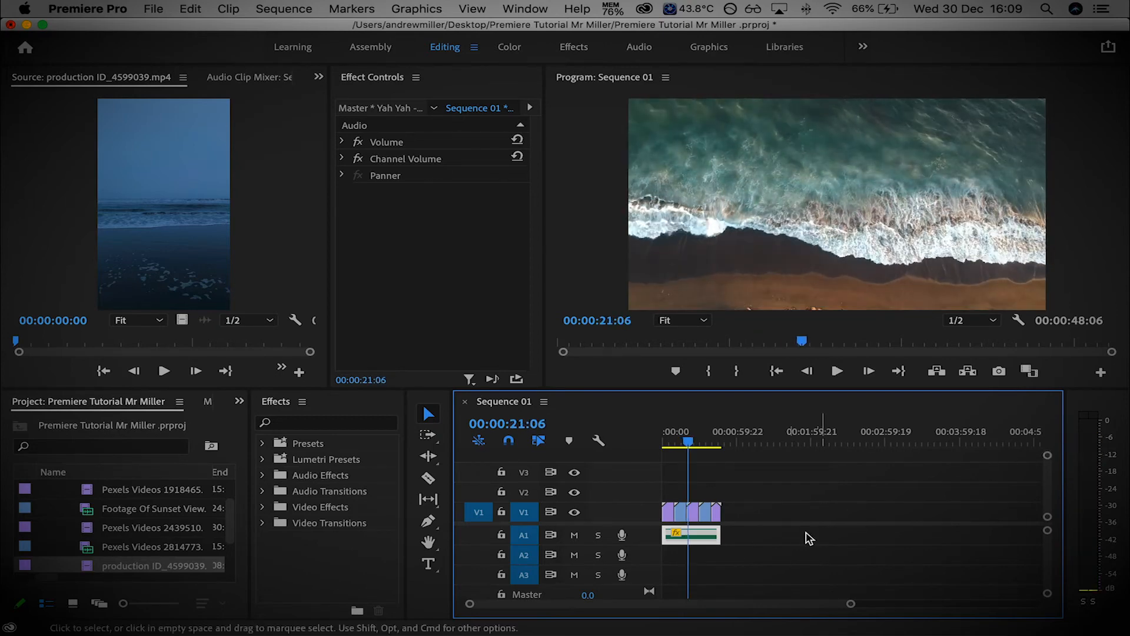
- Adjust the A1 music clip's audio gain by a further 2 dB
right_click(709, 538)
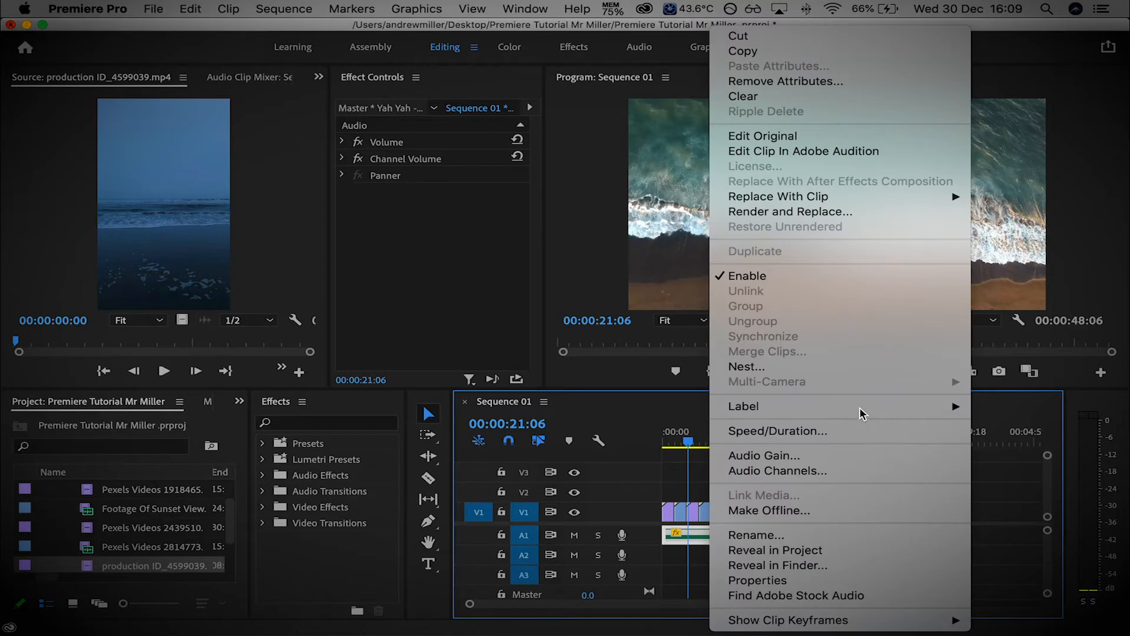
click(820, 458)
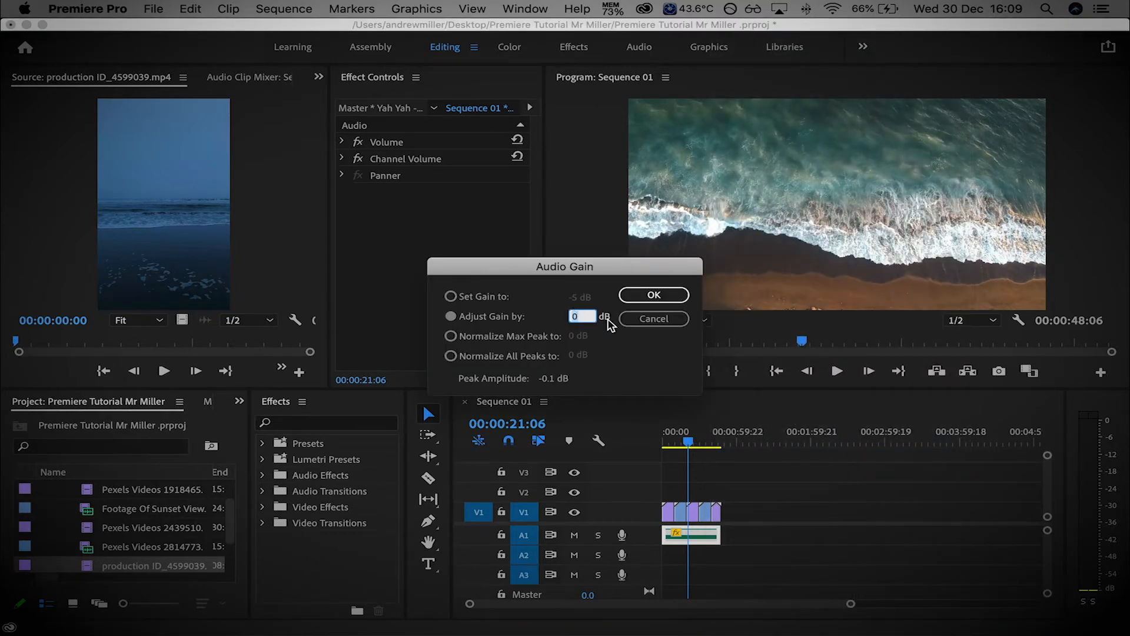
text(2)
click(643, 298)
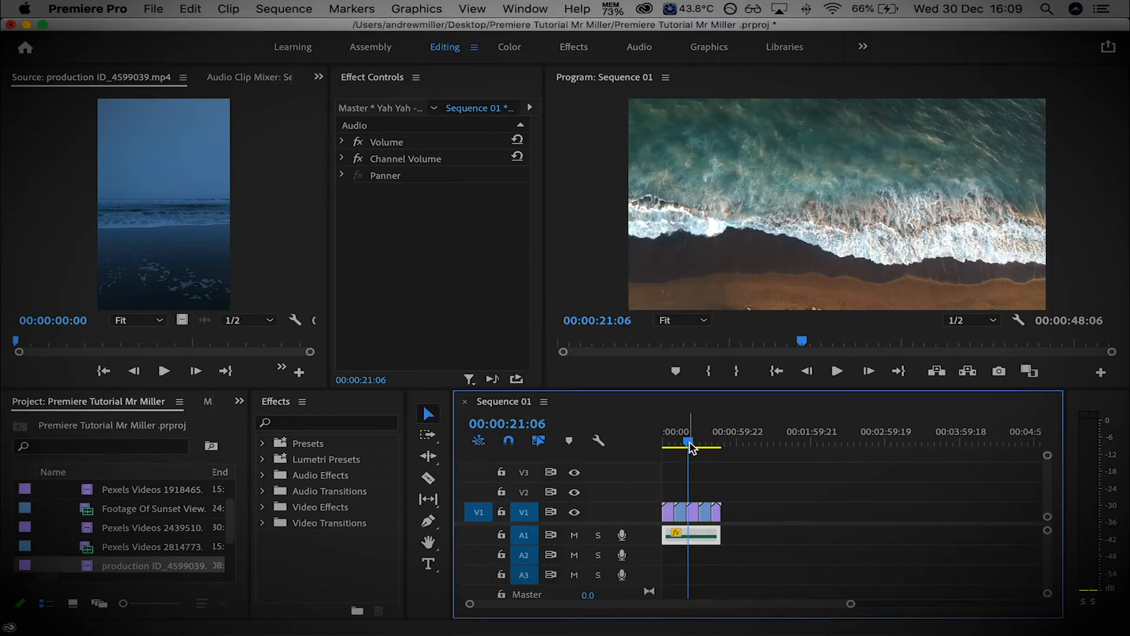
- Play Sequence 01 to recheck the music's loudness on the audio meters, and return the playhead to the start
key(space)
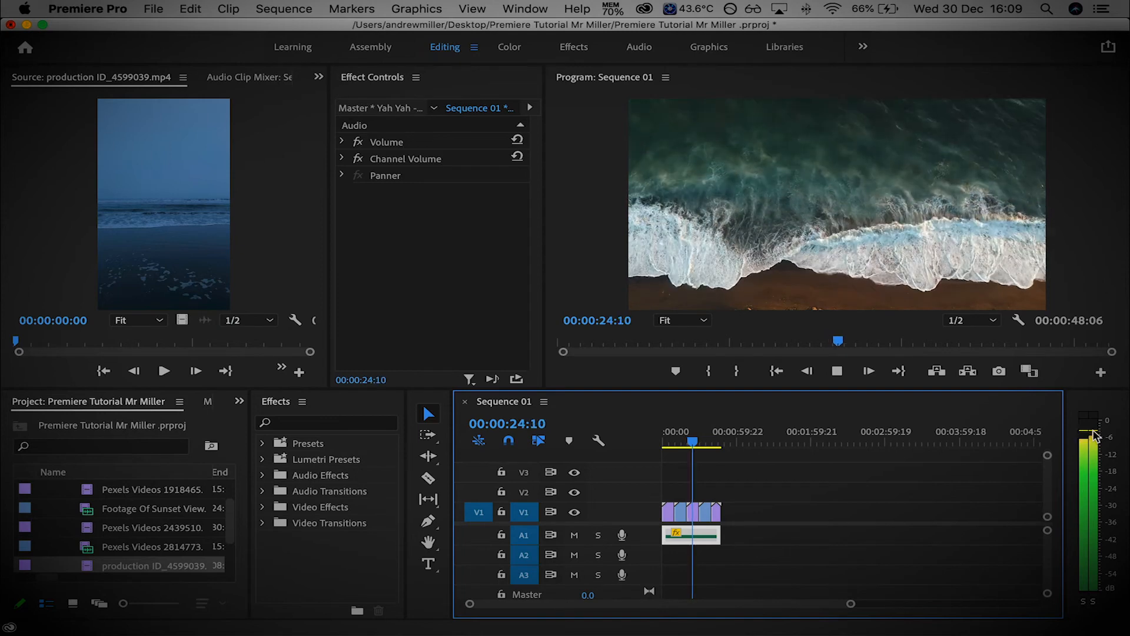
key(space)
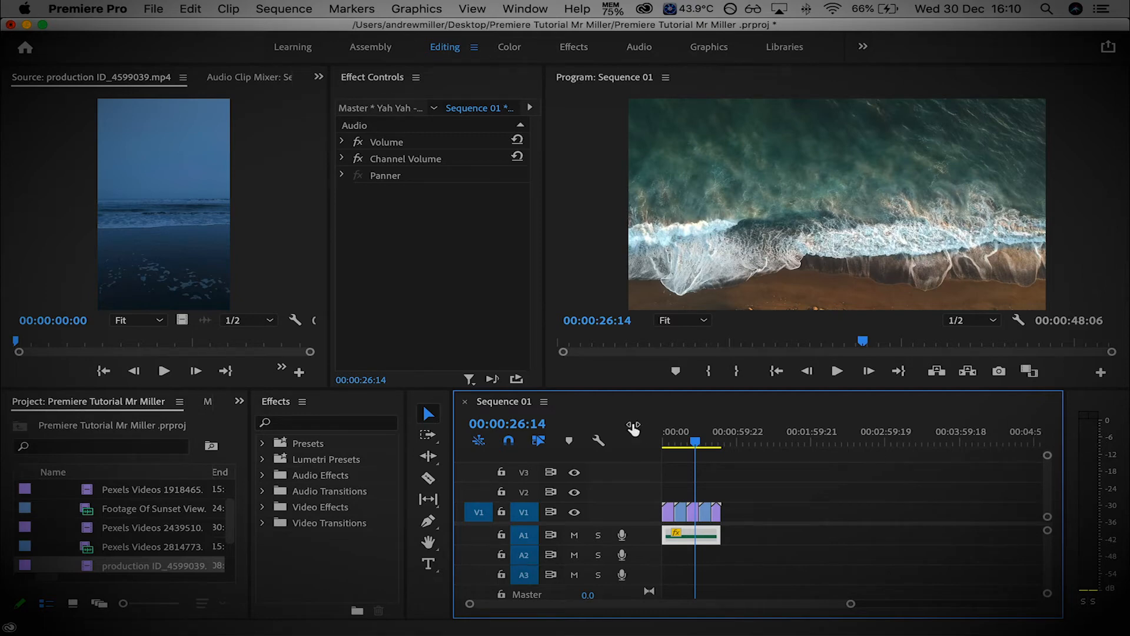
key(Home)
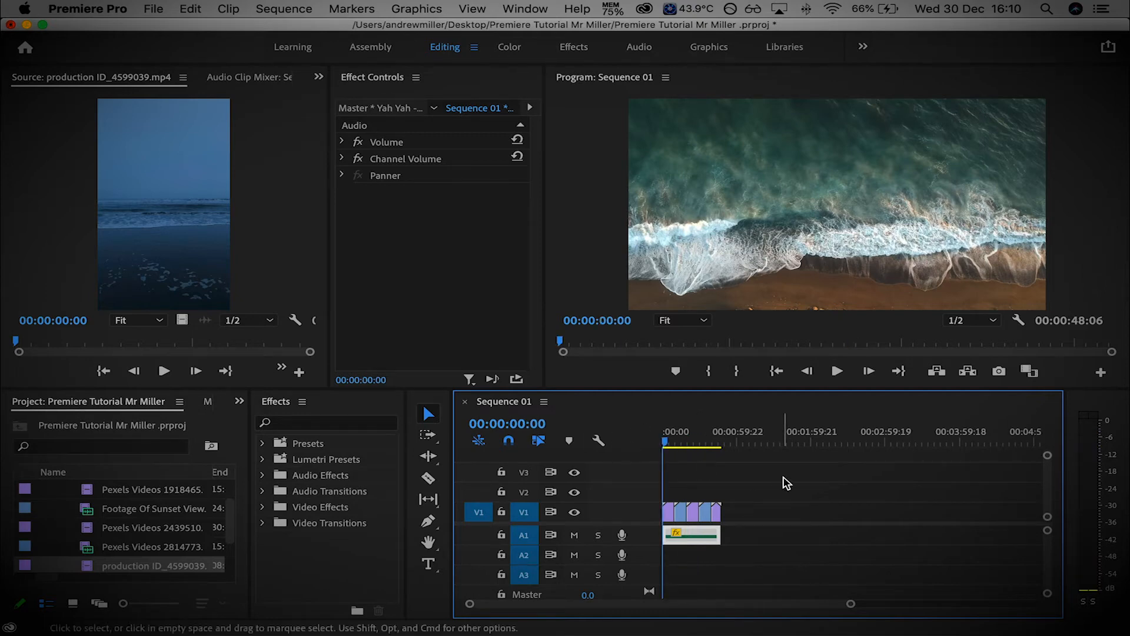
- Look through the Video Transitions, including Page Peel, and select Cross Dissolve from the Dissolve group
key(equal)
key(equal)
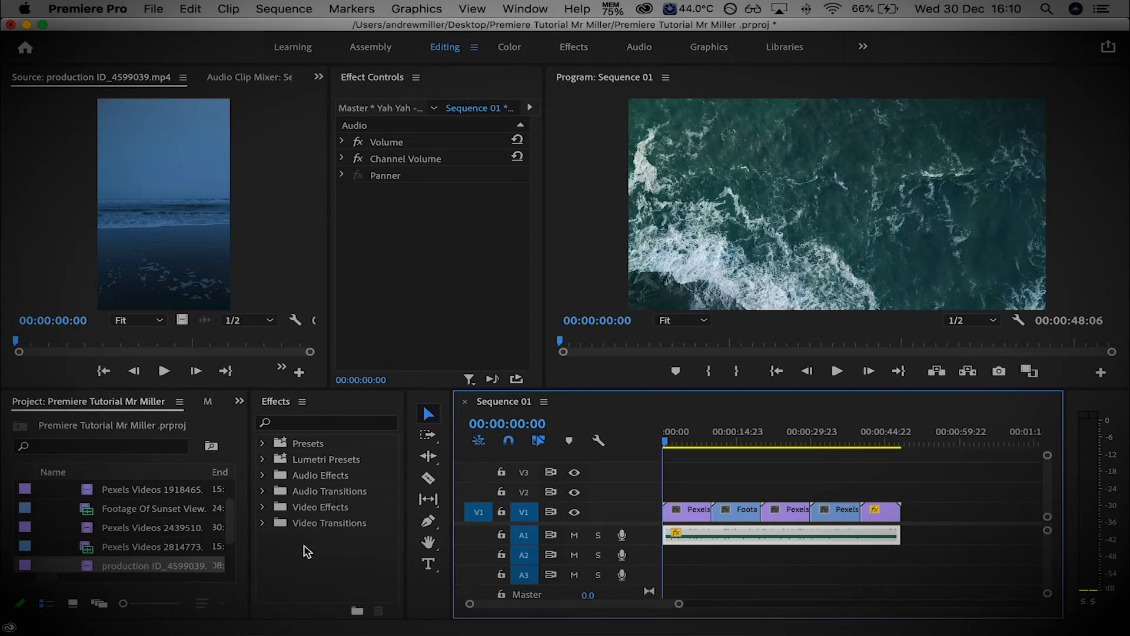
click(262, 523)
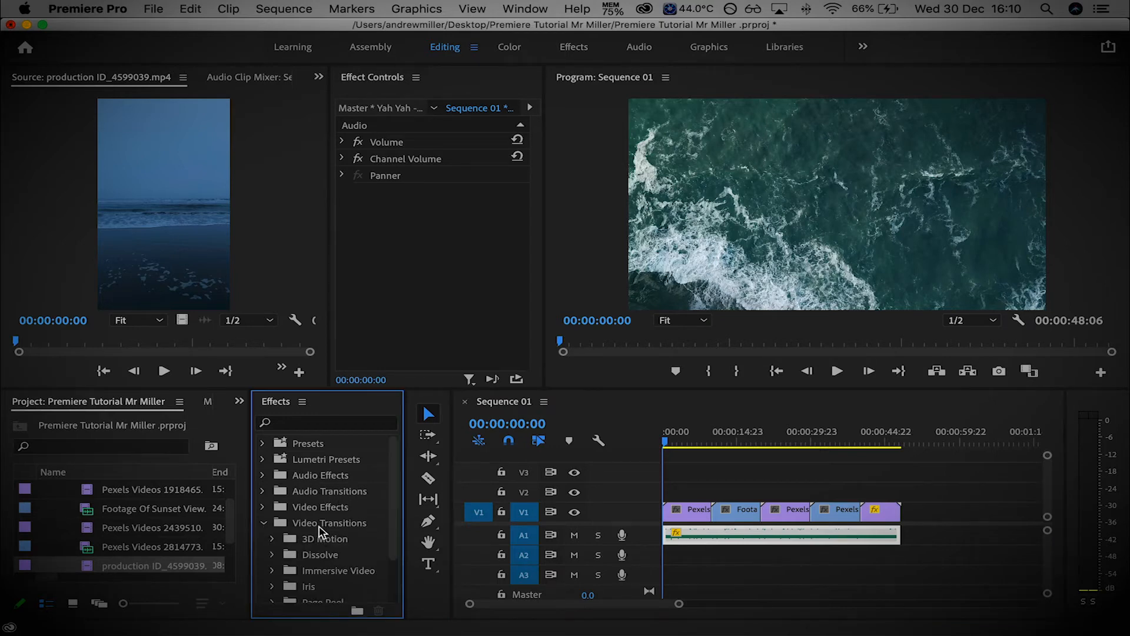
scroll(334, 558, down, 2)
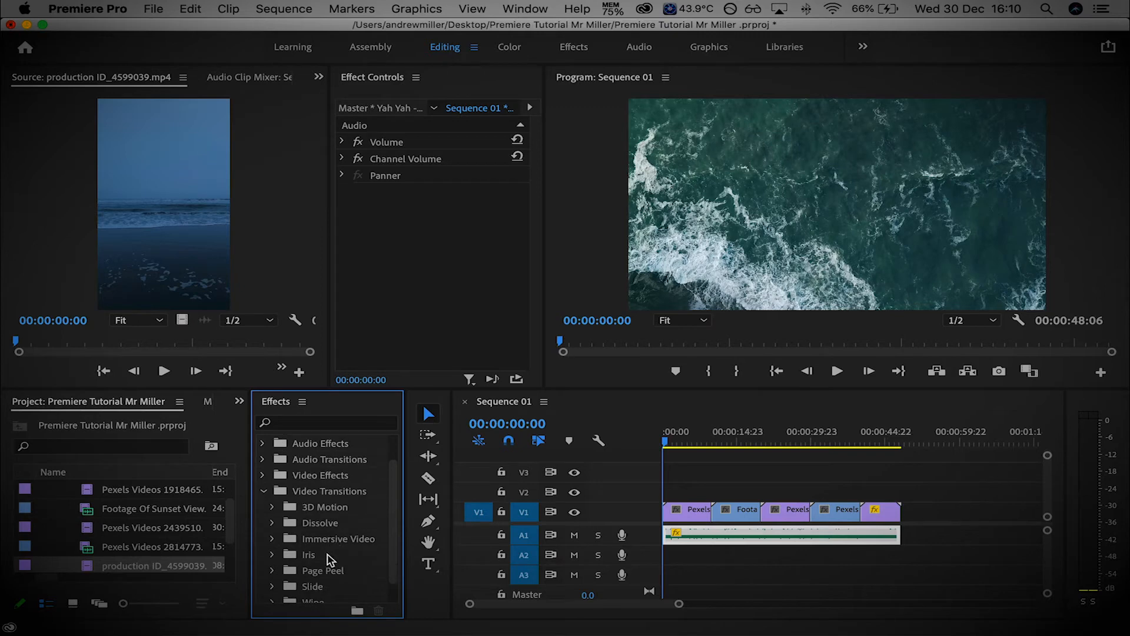
scroll(331, 560, down, 1)
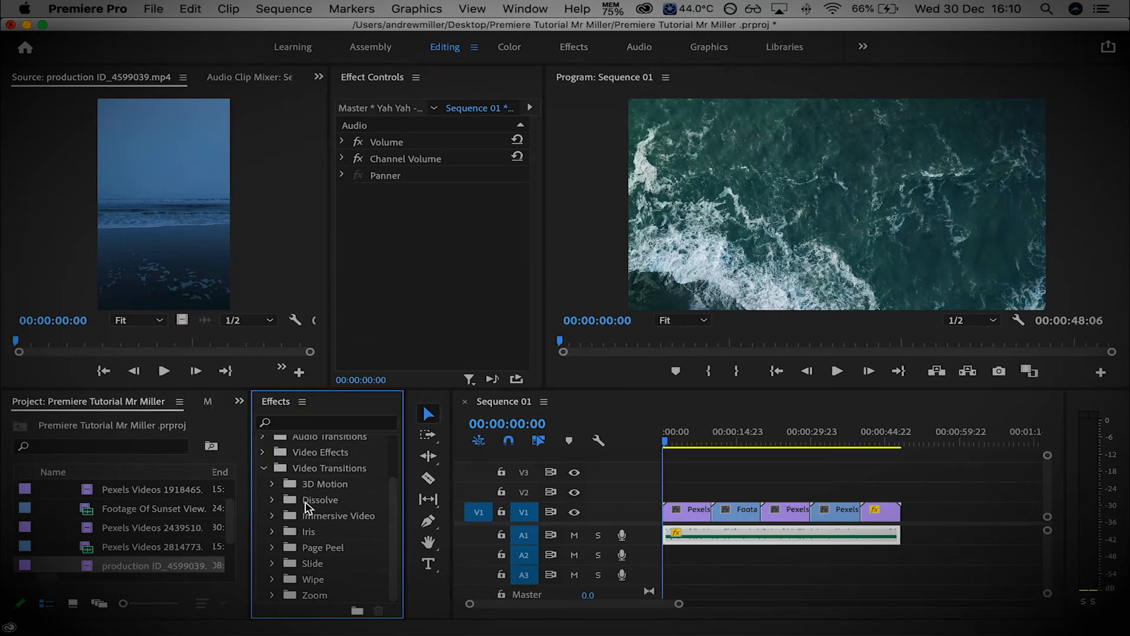
click(320, 549)
click(271, 547)
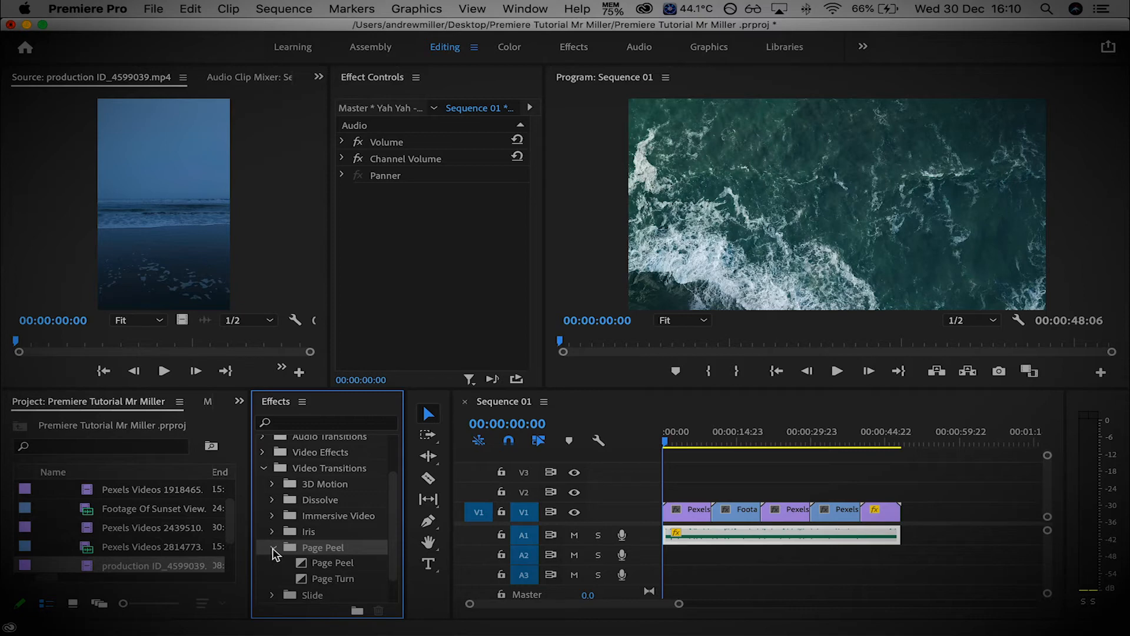
click(273, 548)
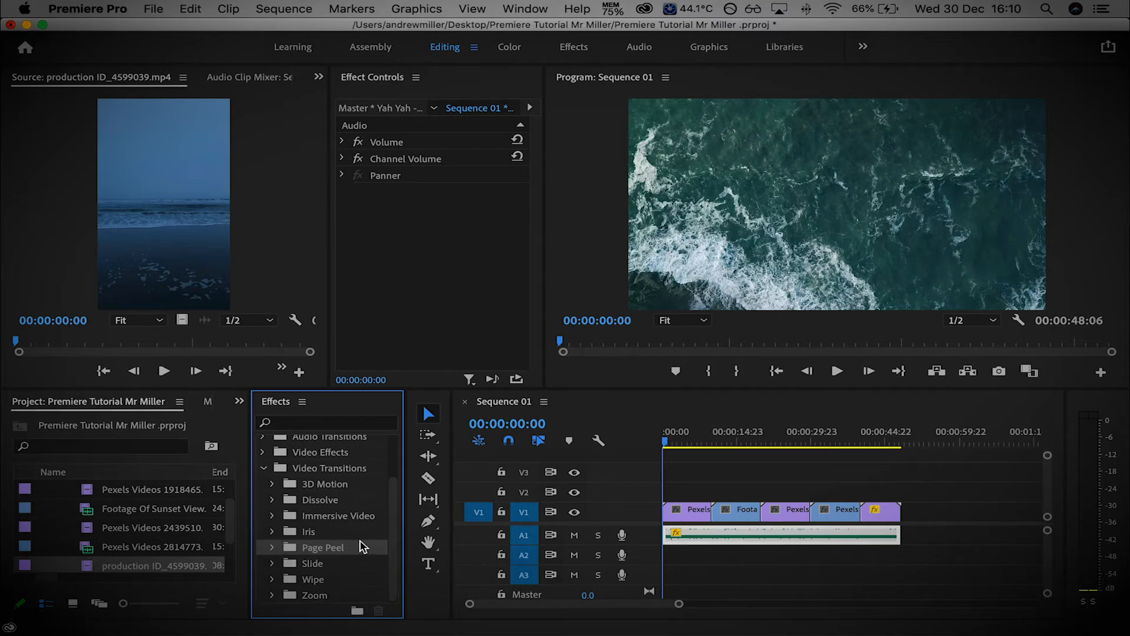
click(273, 501)
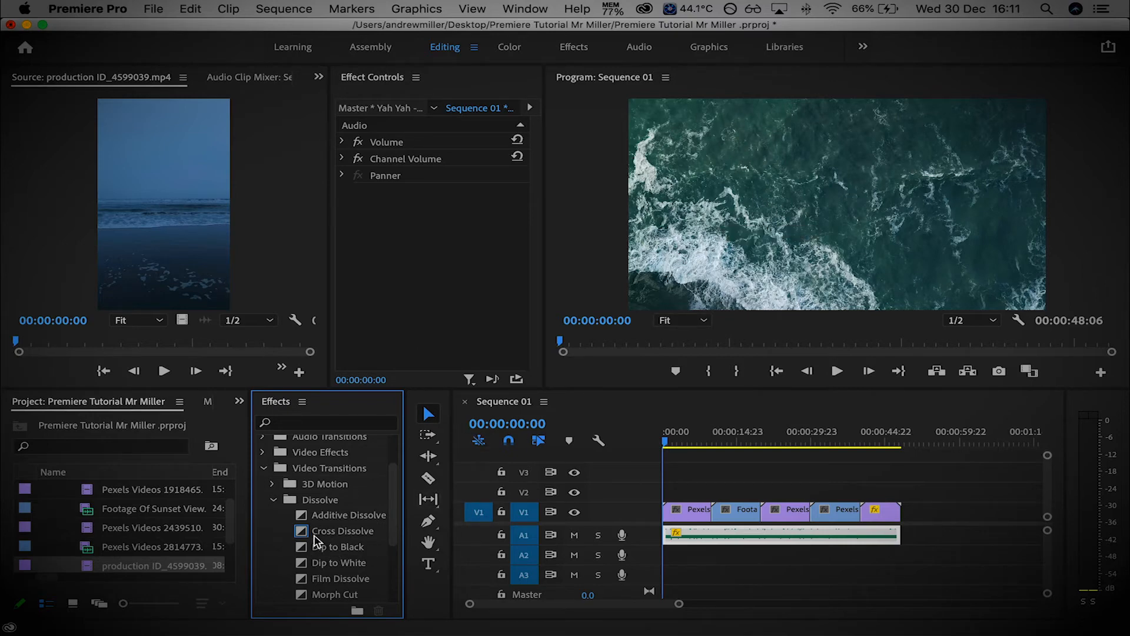
click(317, 533)
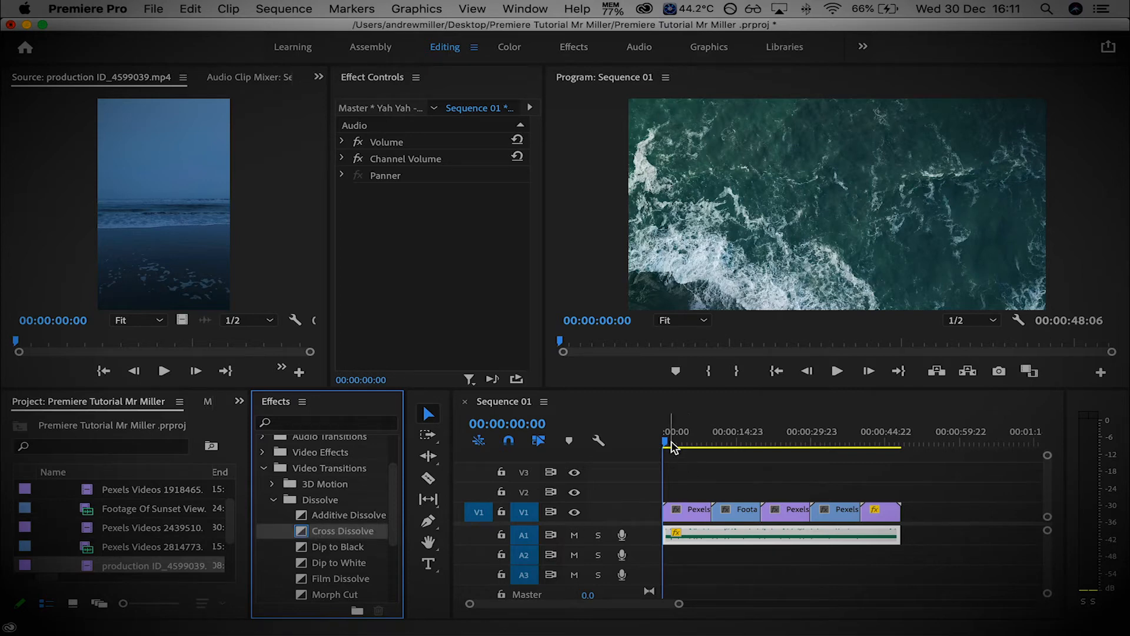
- Add a Cross Dissolve between Pexels Videos 1918465.mp4 and Footage Of Sunset View.mp4, extend it to 00:00:03:03 and preview it
drag(671, 445, 706, 440)
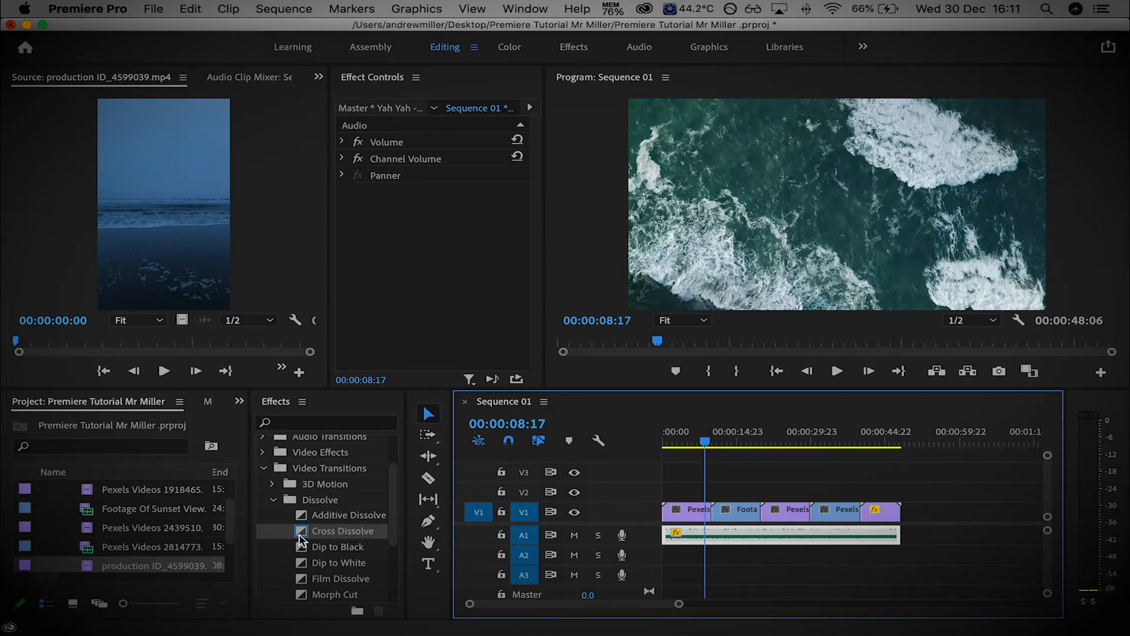
drag(299, 532, 713, 516)
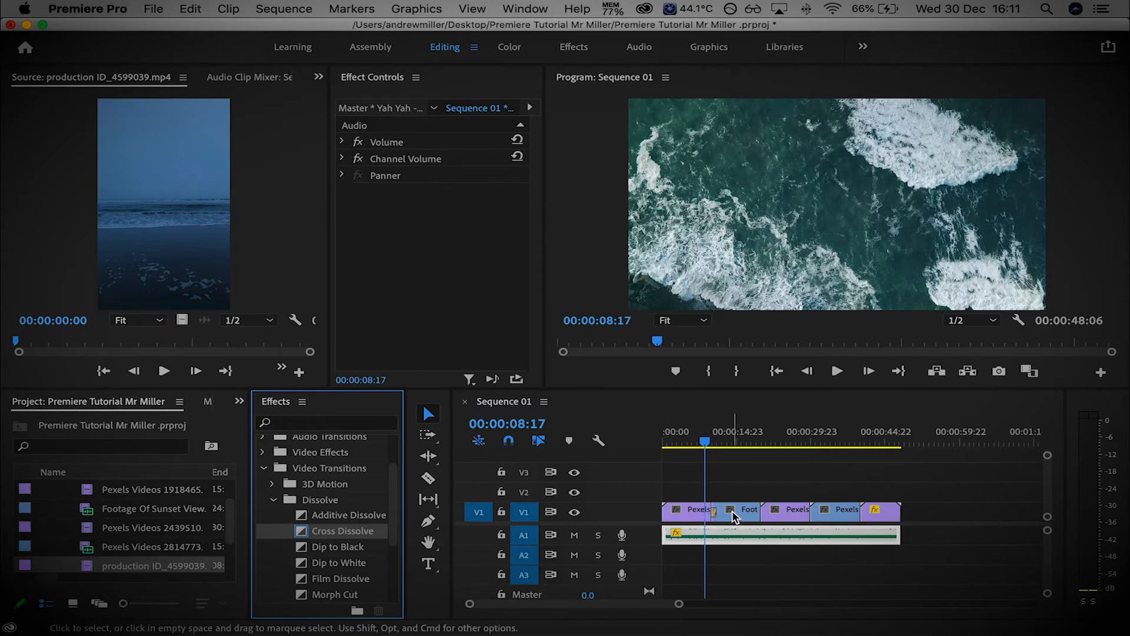
key(super+z)
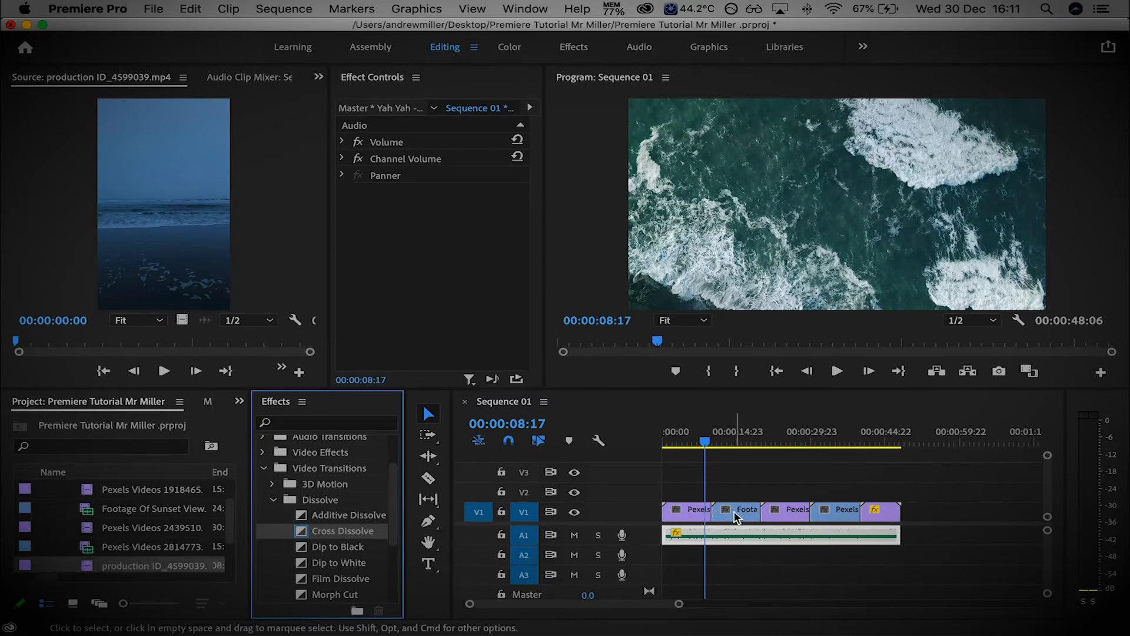
key(=)
key(=)
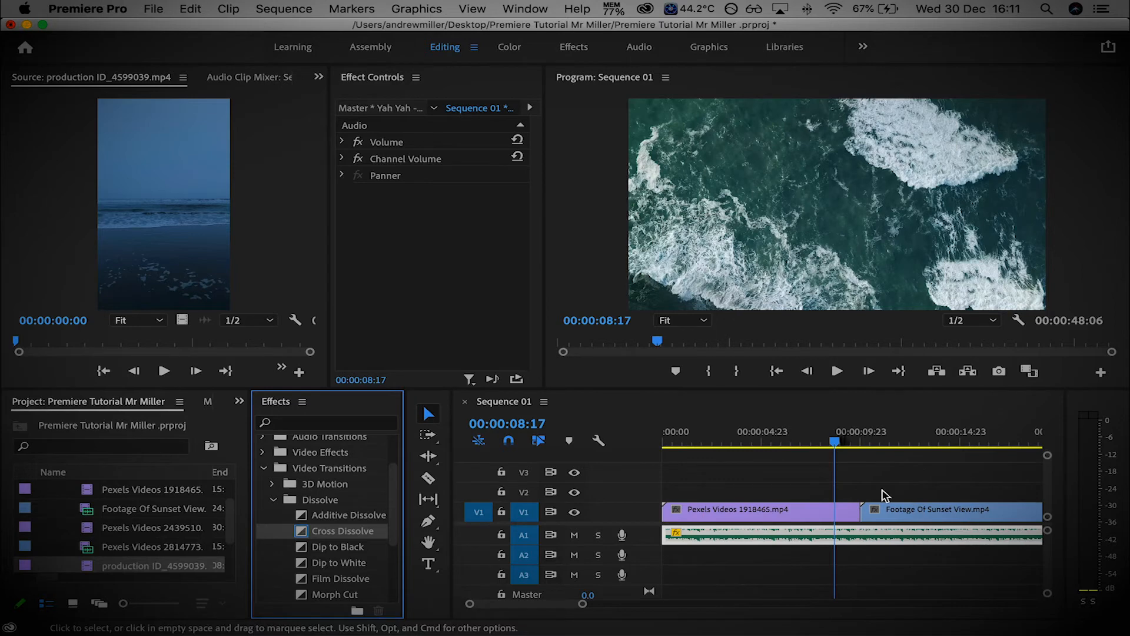
drag(306, 531, 859, 512)
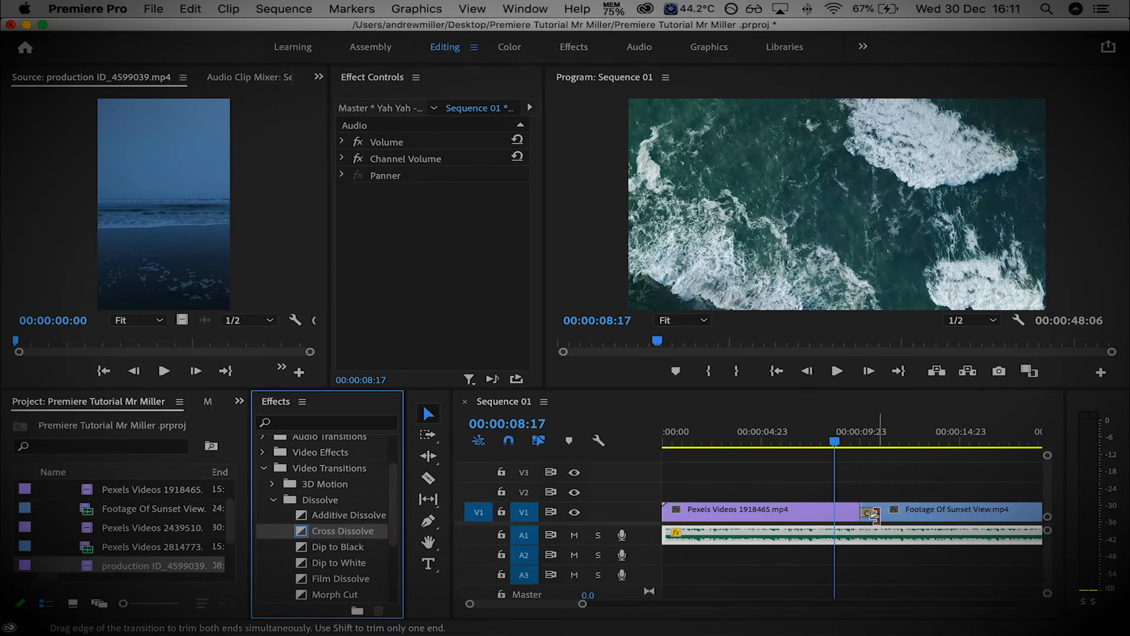
drag(876, 514, 934, 513)
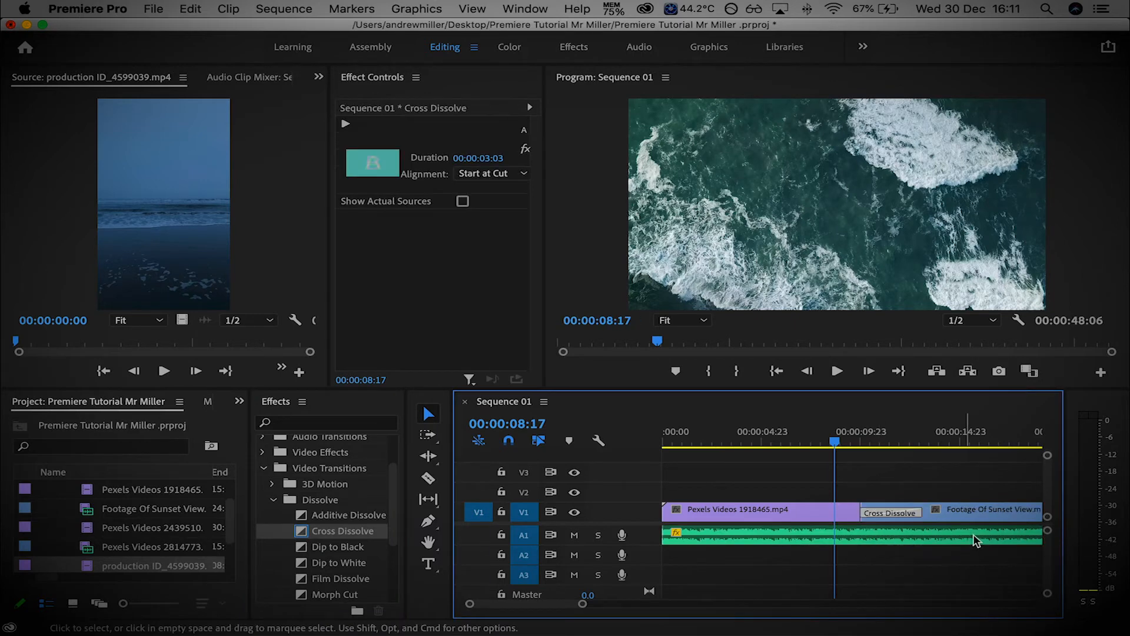
click(744, 440)
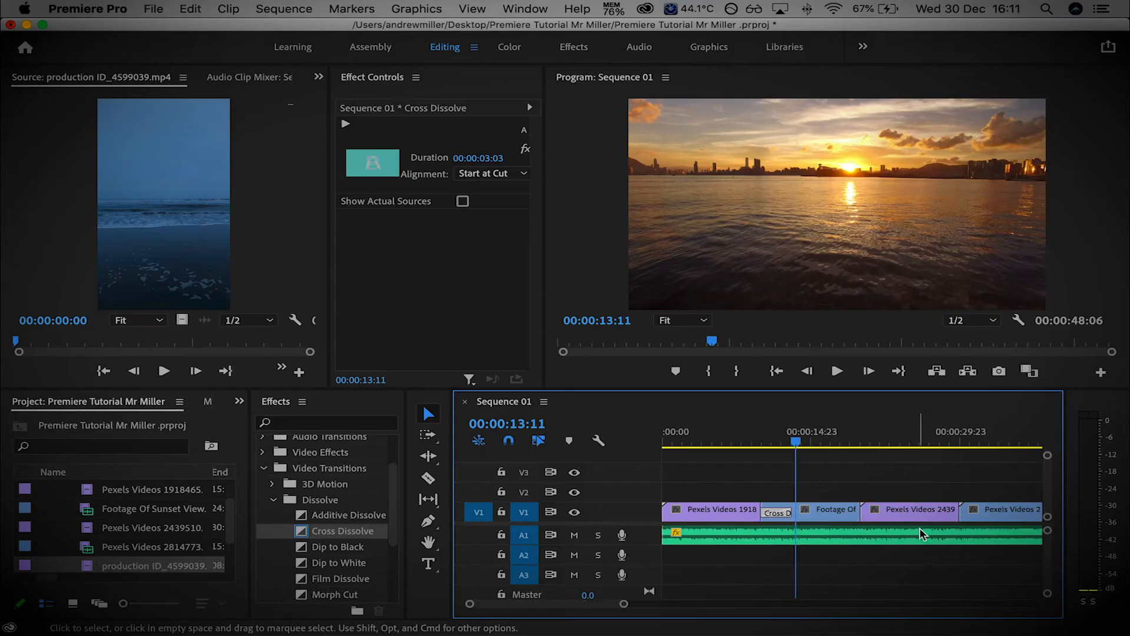
- Add a Cross Dissolve between Footage Of Sunset View.mp4 and Pexels Videos 2439510.mp4, extend it to 00:00:01:18 and preview it
drag(306, 531, 864, 511)
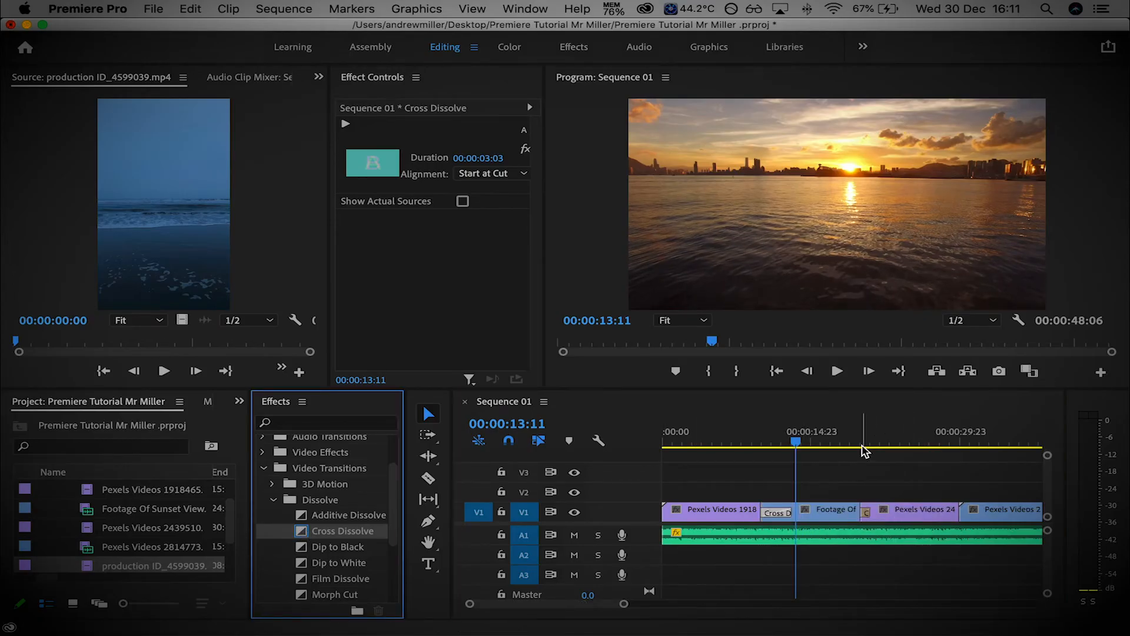
click(867, 442)
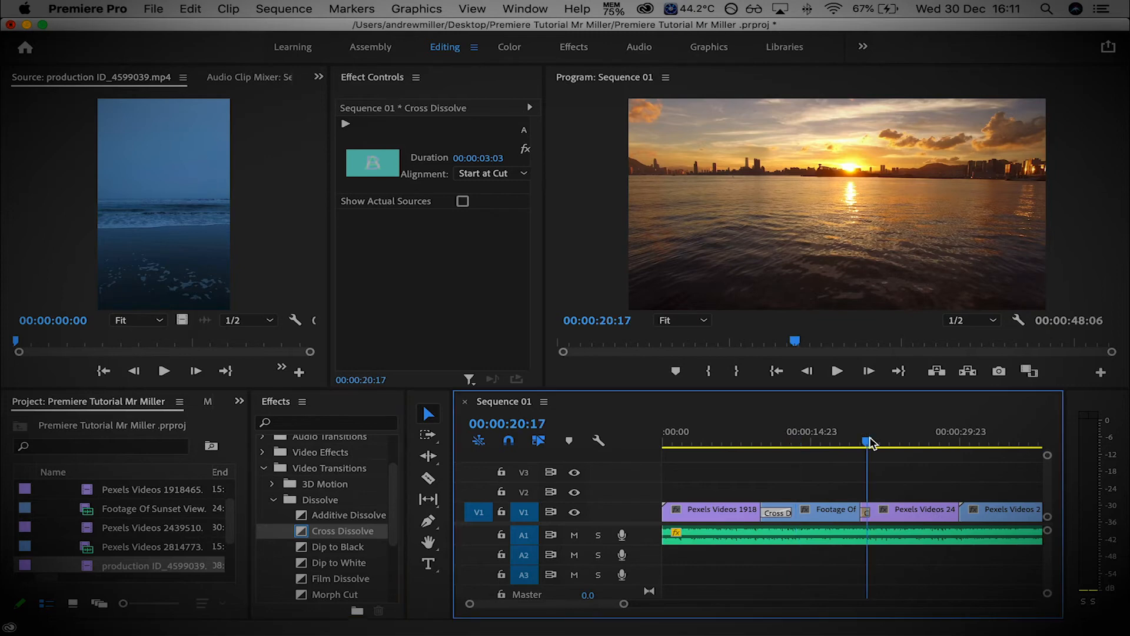
key(equal)
key(equal)
key(equal)
drag(877, 512, 936, 511)
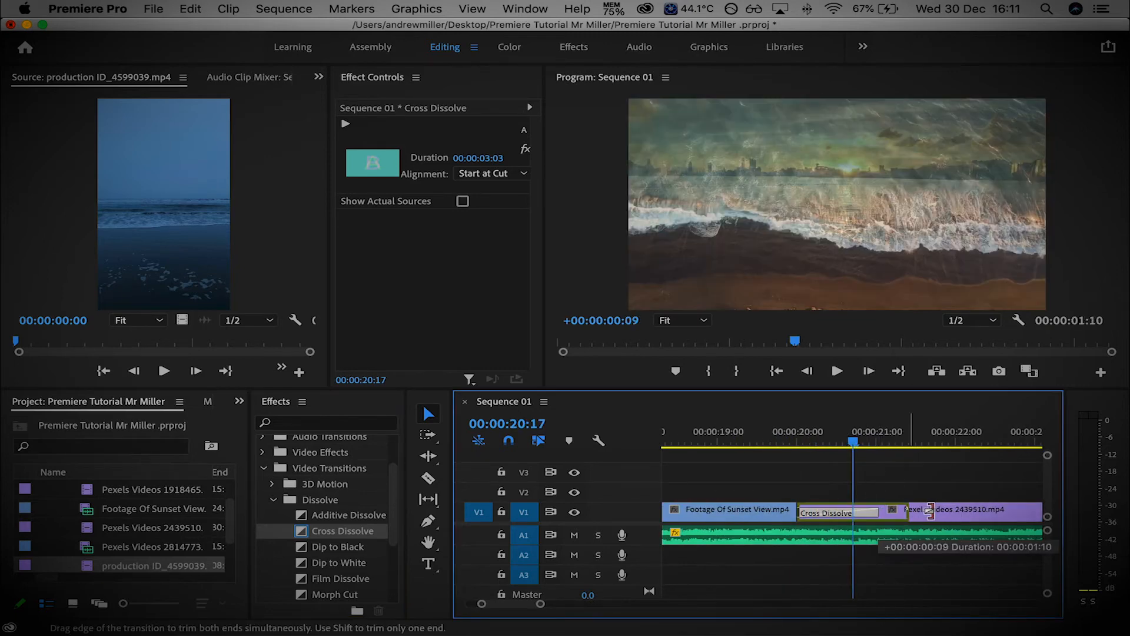
click(775, 433)
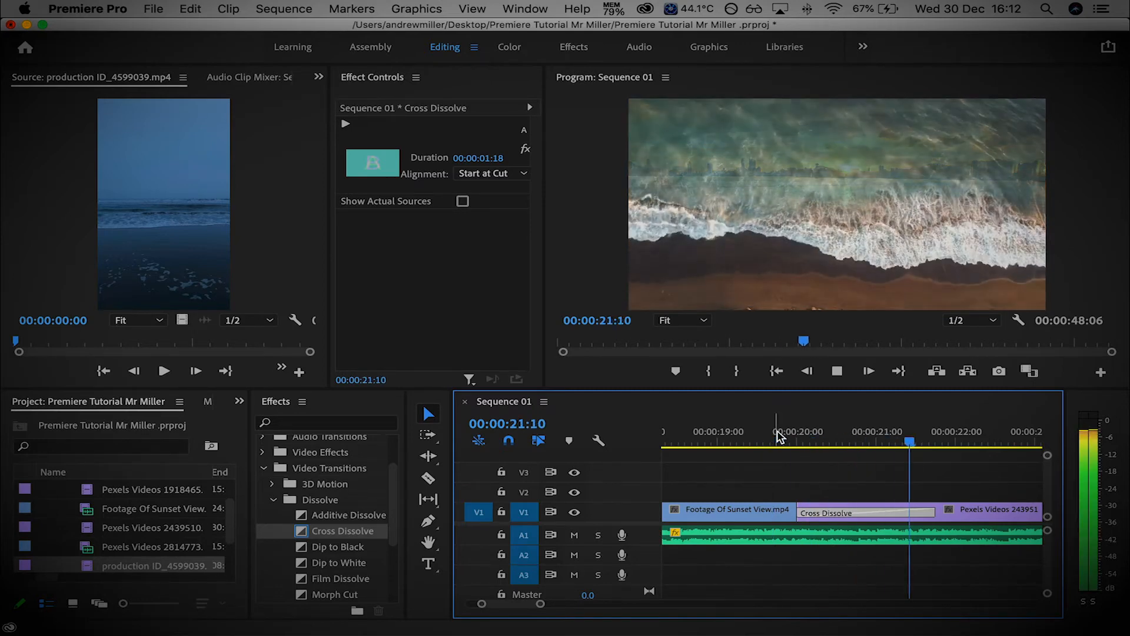
key(space)
- Add a Cross Dissolve between Pexels Videos 2439510.mp4 and Pexels Videos 2814773.mp4, lasting 00:00:01:07, and preview it
key(minus)
key(minus)
key(minus)
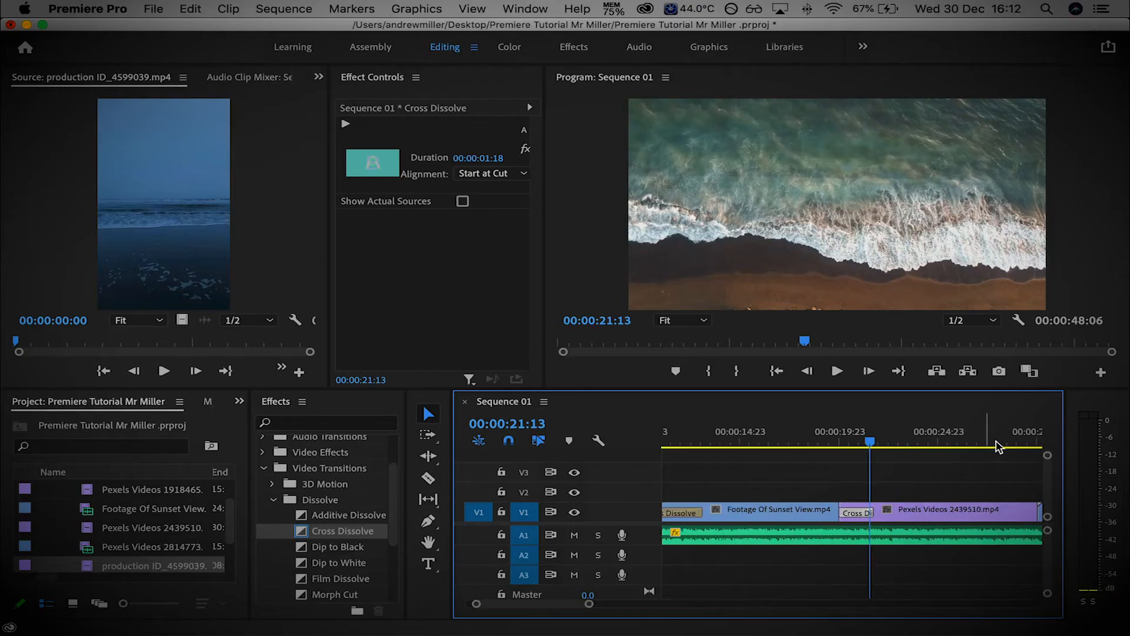
click(948, 435)
key(equal)
key(equal)
key(equal)
key(equal)
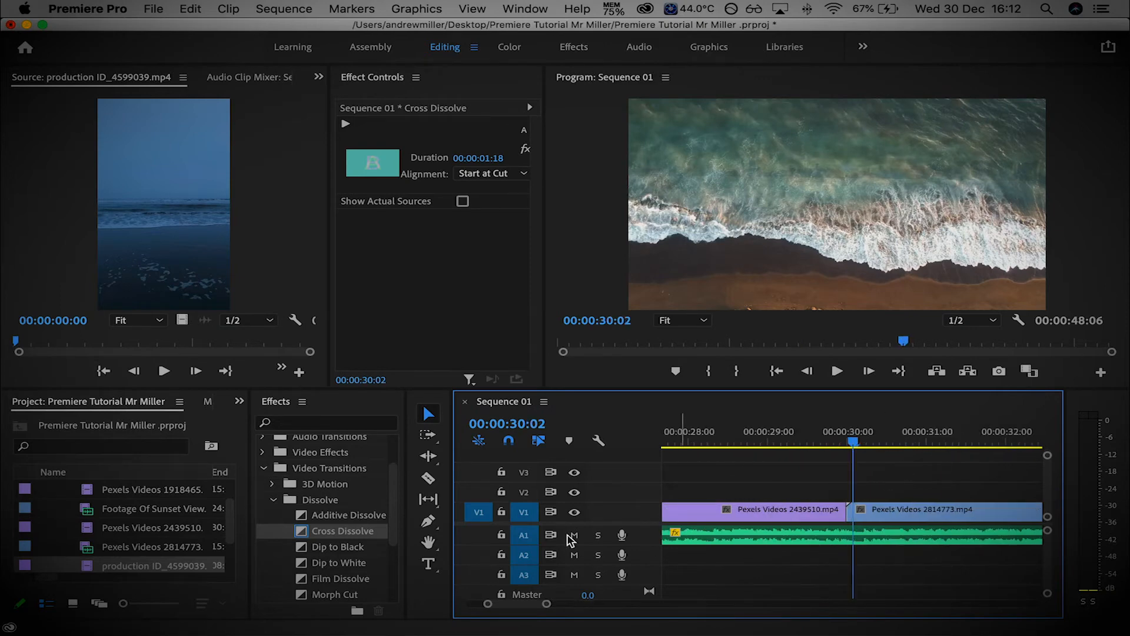
drag(319, 541, 949, 513)
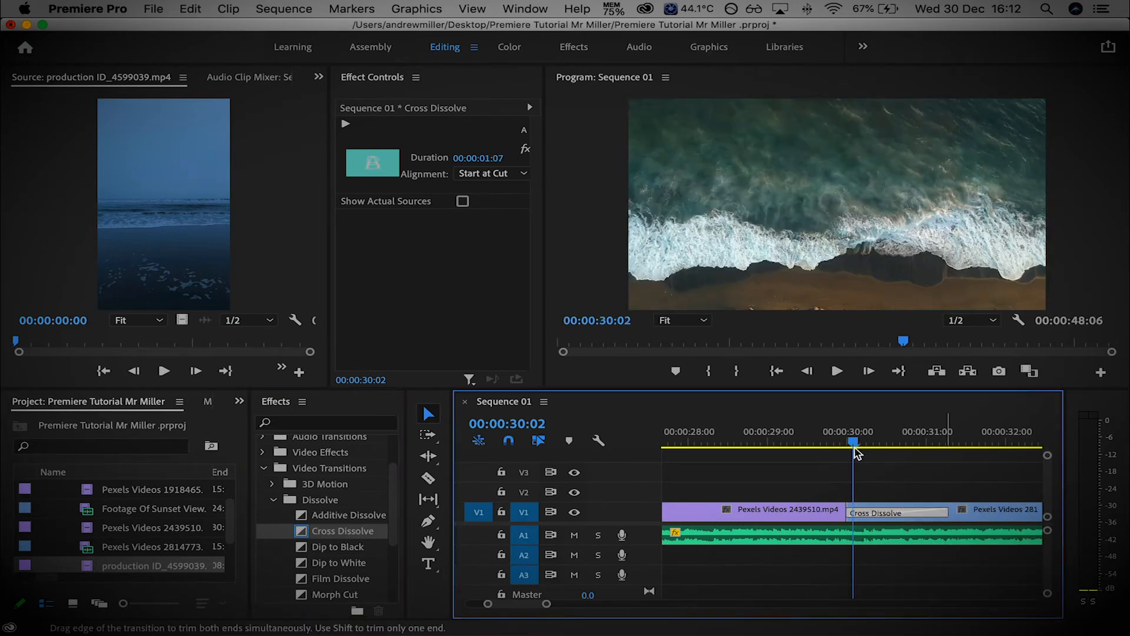
drag(854, 448, 829, 433)
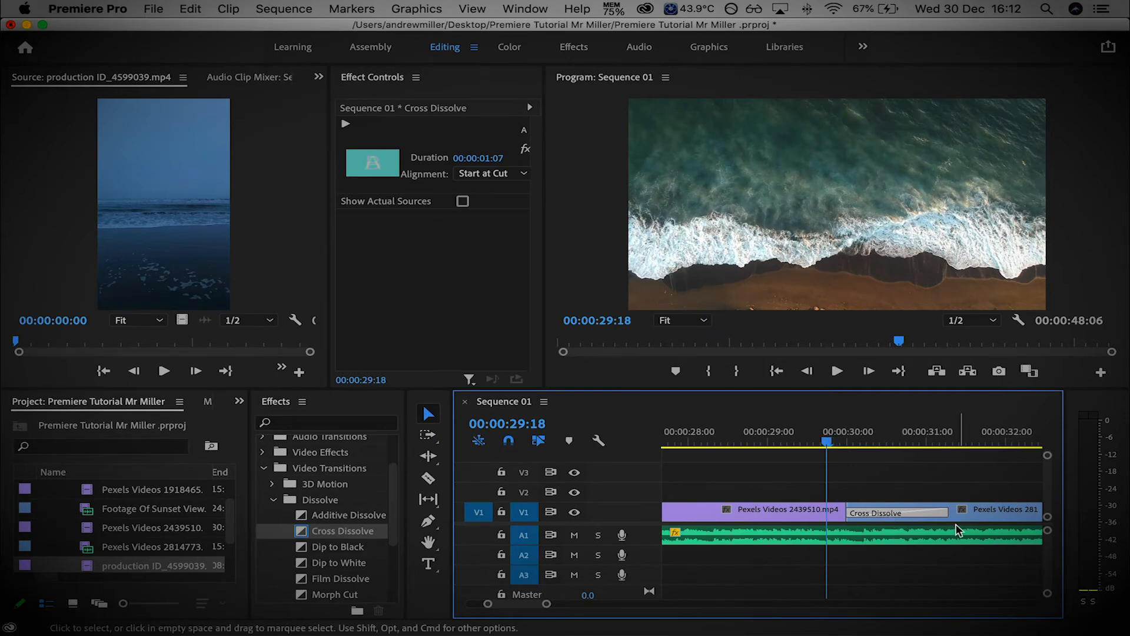
key(space)
key(space)
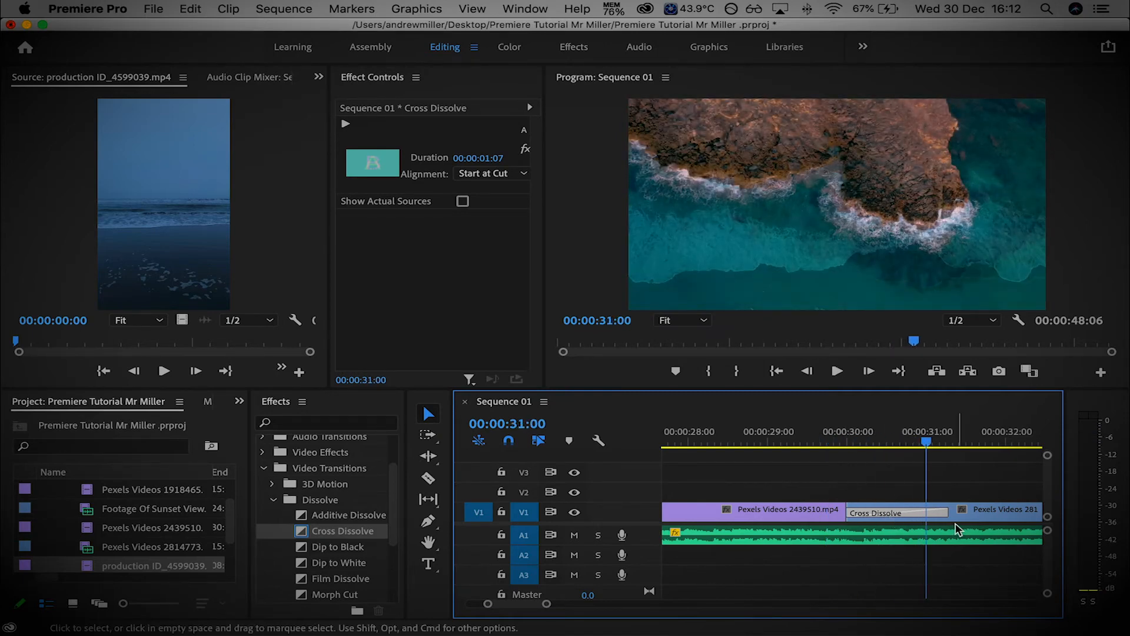
- Add a Cross Dissolve between Pexels Videos 2814773.mp4 and production ID_4599039.mp4, extend it to 00:00:01:15 and preview it
key(minus)
key(minus)
key(minus)
drag(301, 532, 954, 512)
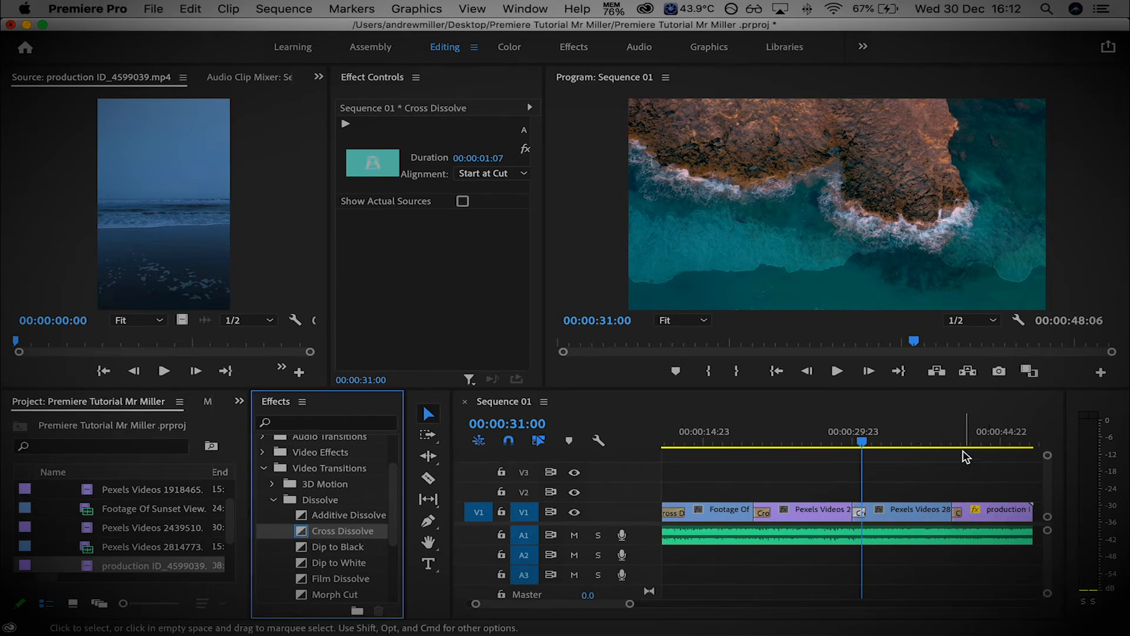
click(947, 446)
key(equal)
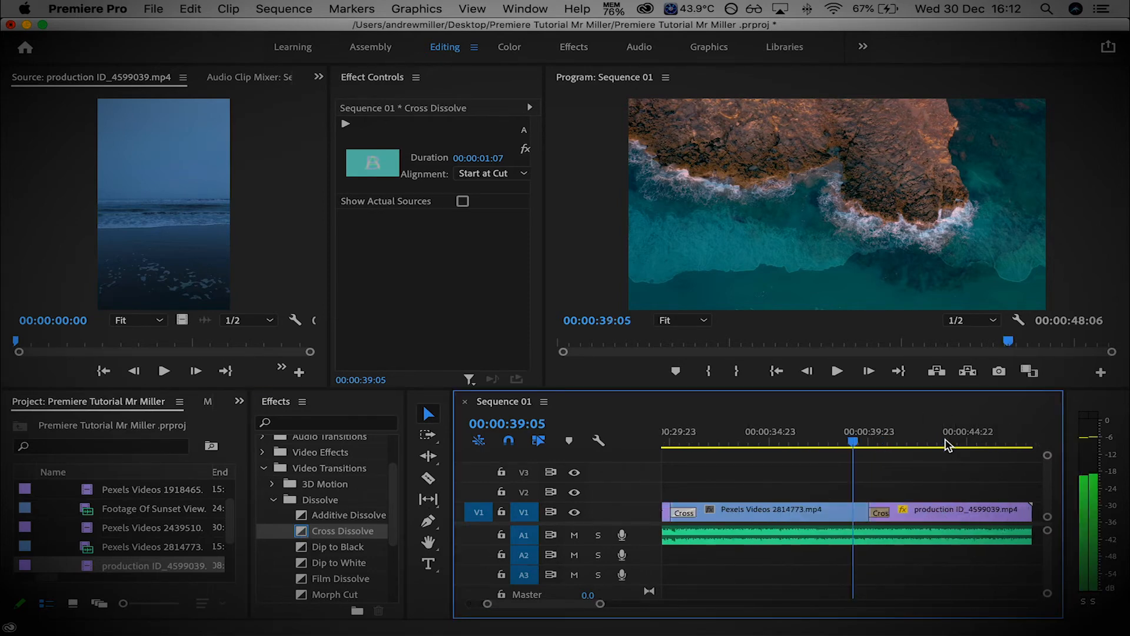
key(equal)
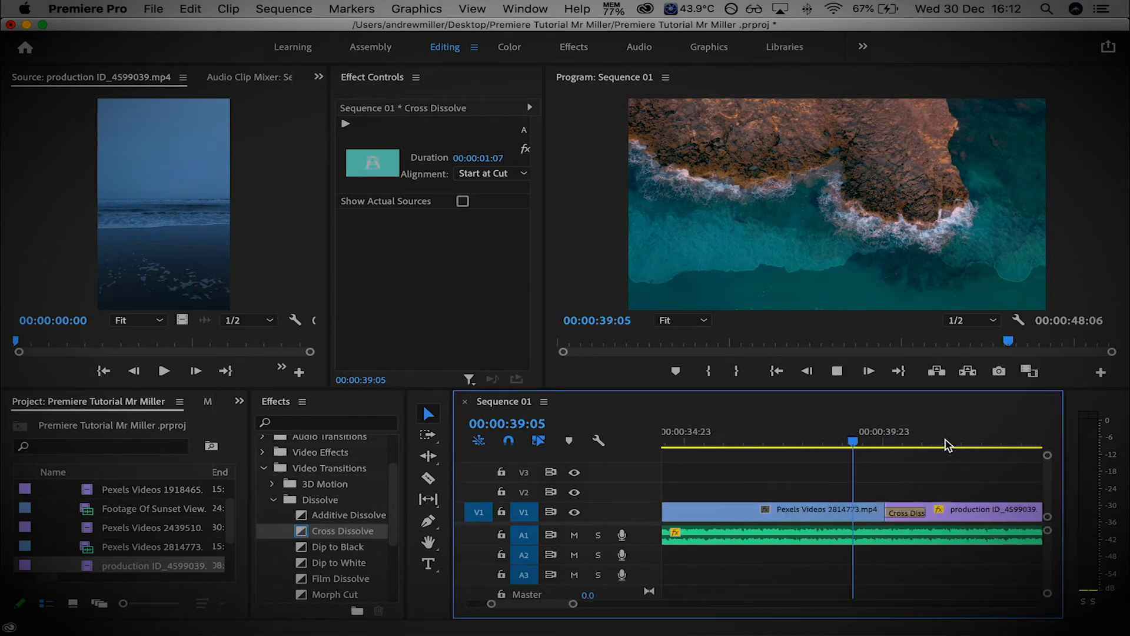
drag(925, 514, 948, 514)
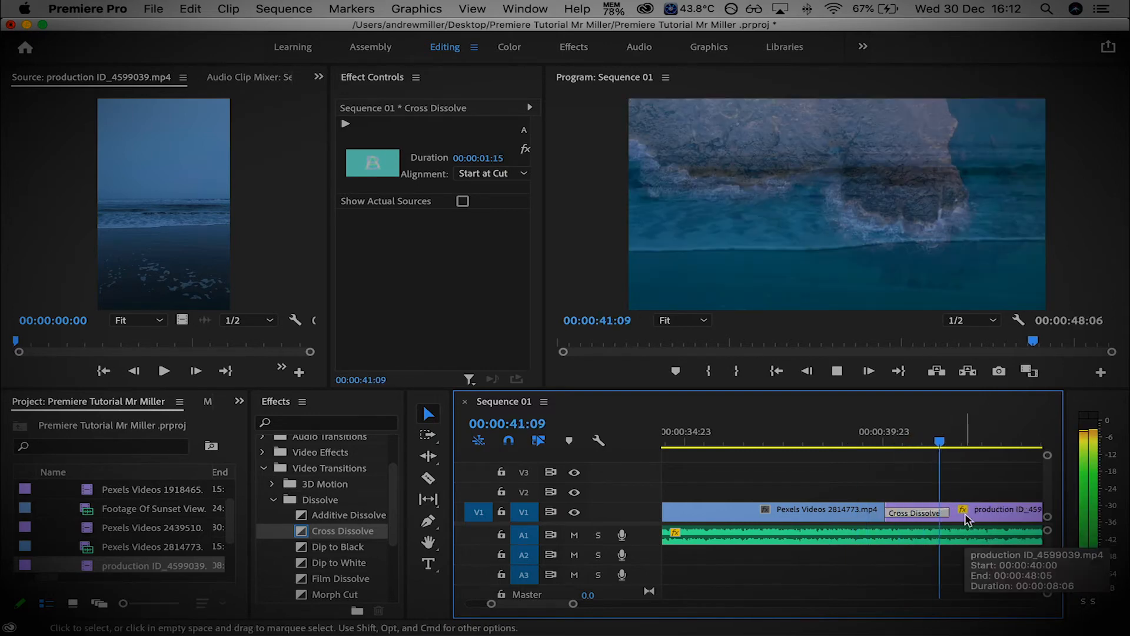
key(space)
- Add a Cross Dissolve to the end of production ID_4599039.mp4 and move the playhead to 00:00:47:02, just before the clip's end
key(minus)
key(minus)
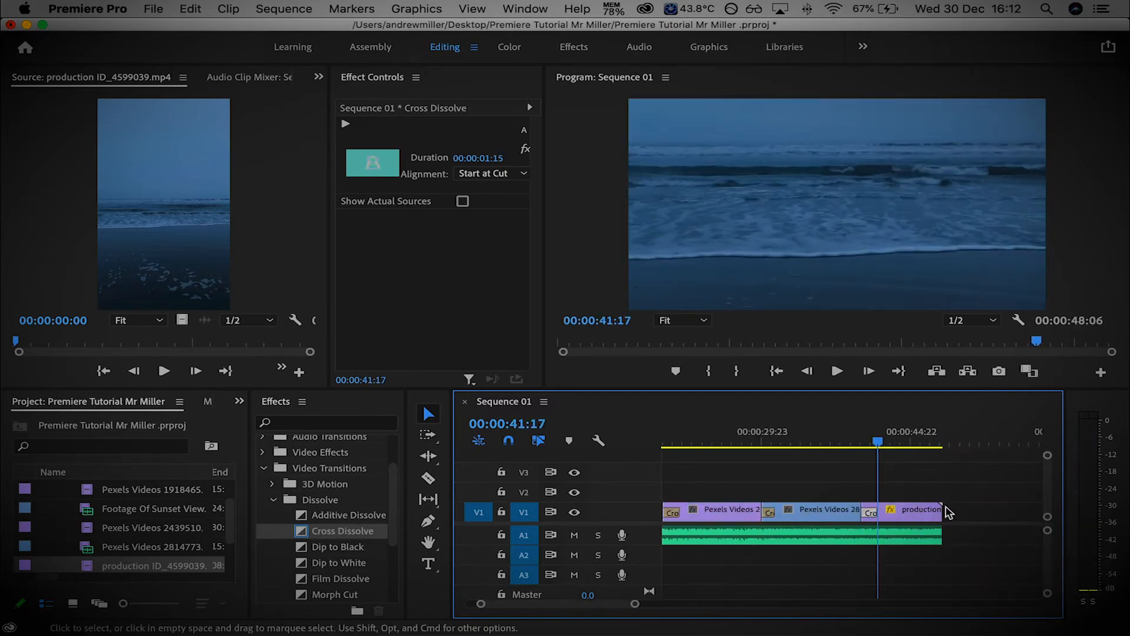
mouse_move(920, 444)
mouse_down()
mouse_move(939, 444)
mouse_move(845, 442)
mouse_move(904, 443)
mouse_up()
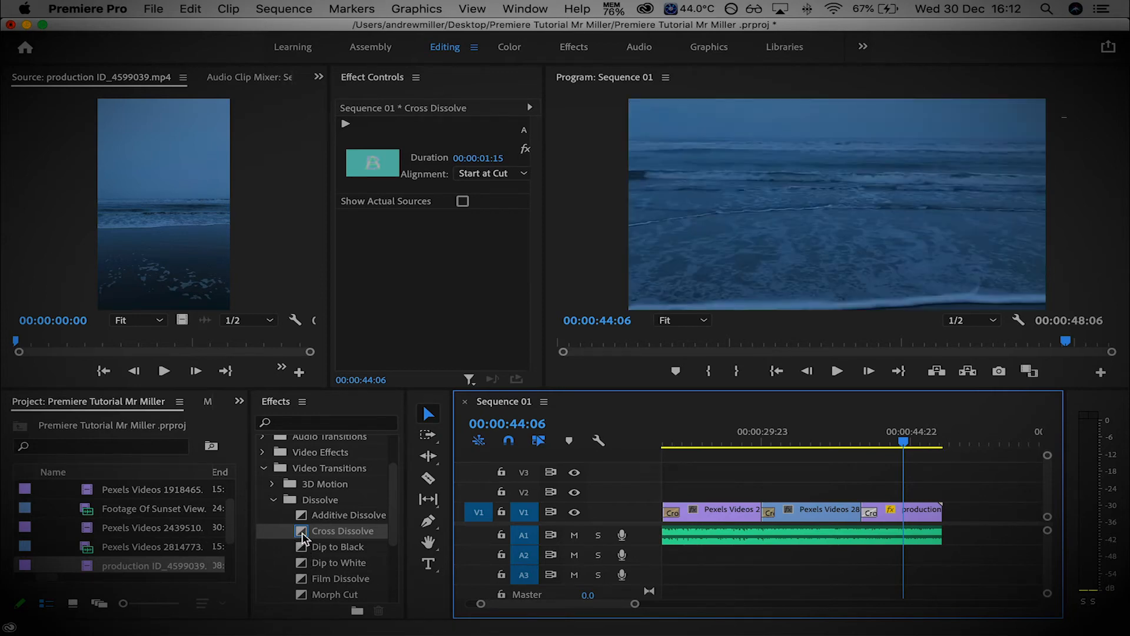
drag(303, 536, 941, 522)
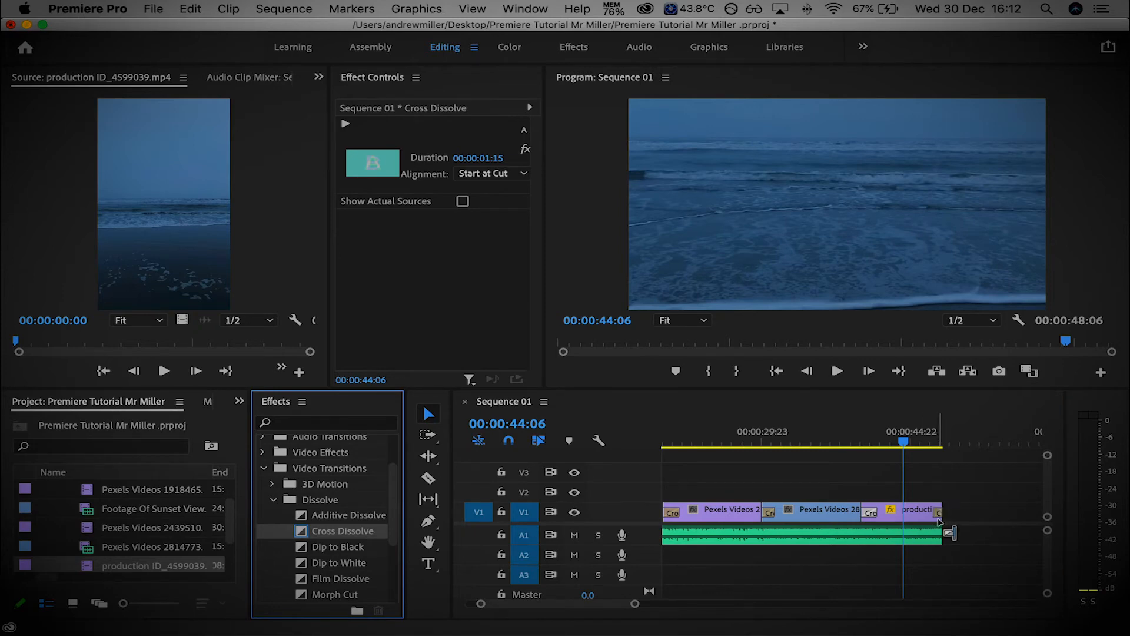
click(933, 436)
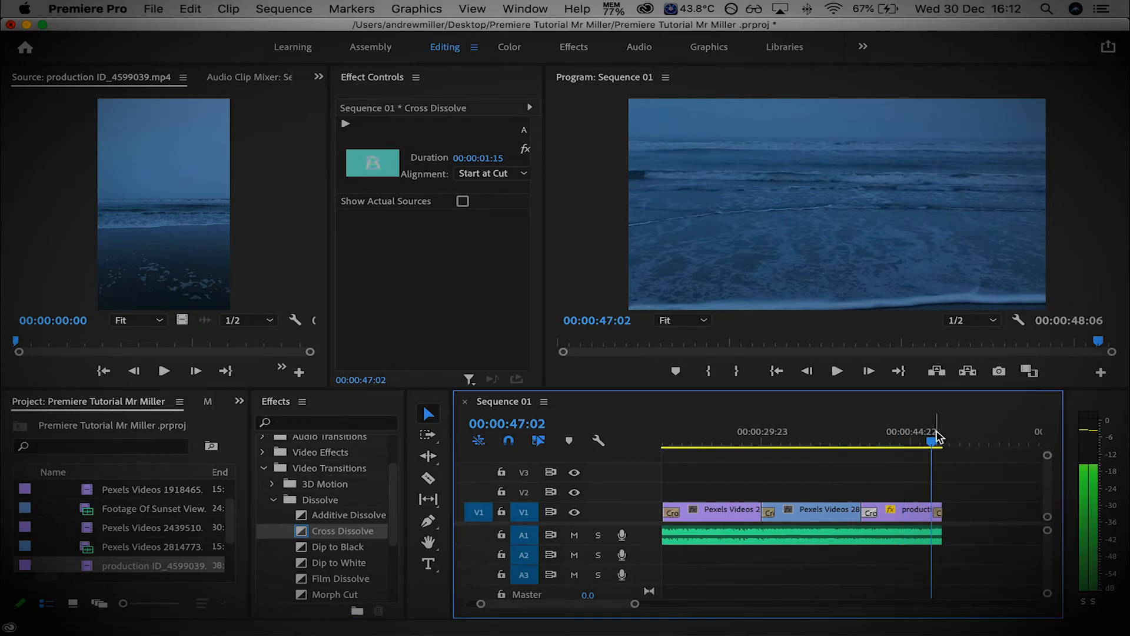
- Preview the closing Cross Dissolve on production ID_4599039.mp4 from about 00:00:46:13 to the end of the sequence
key(=)
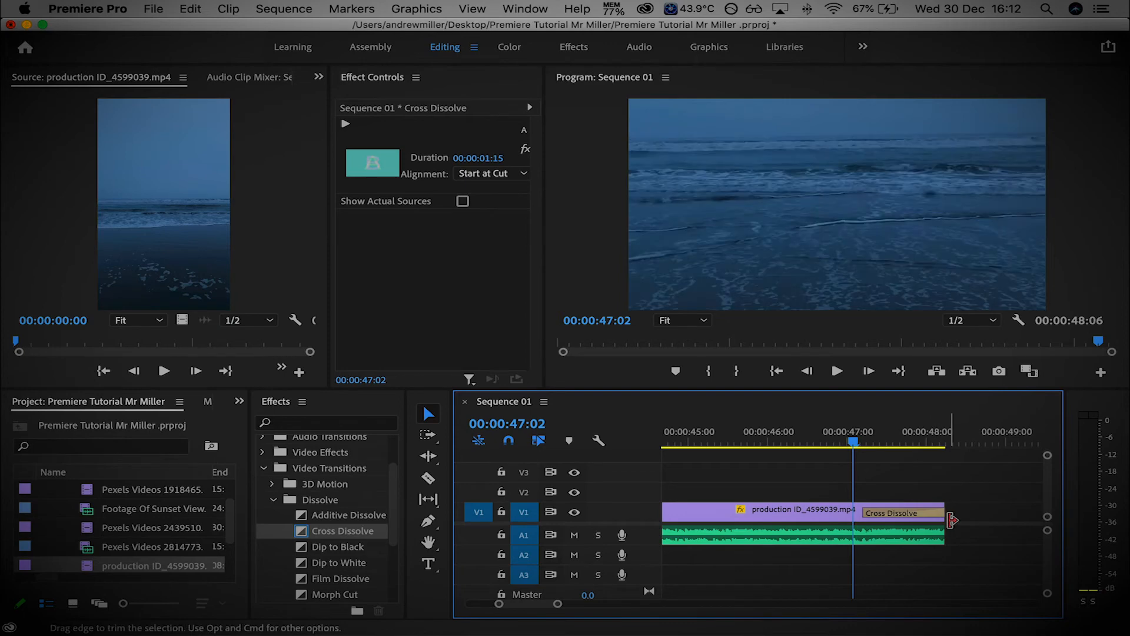
key(space)
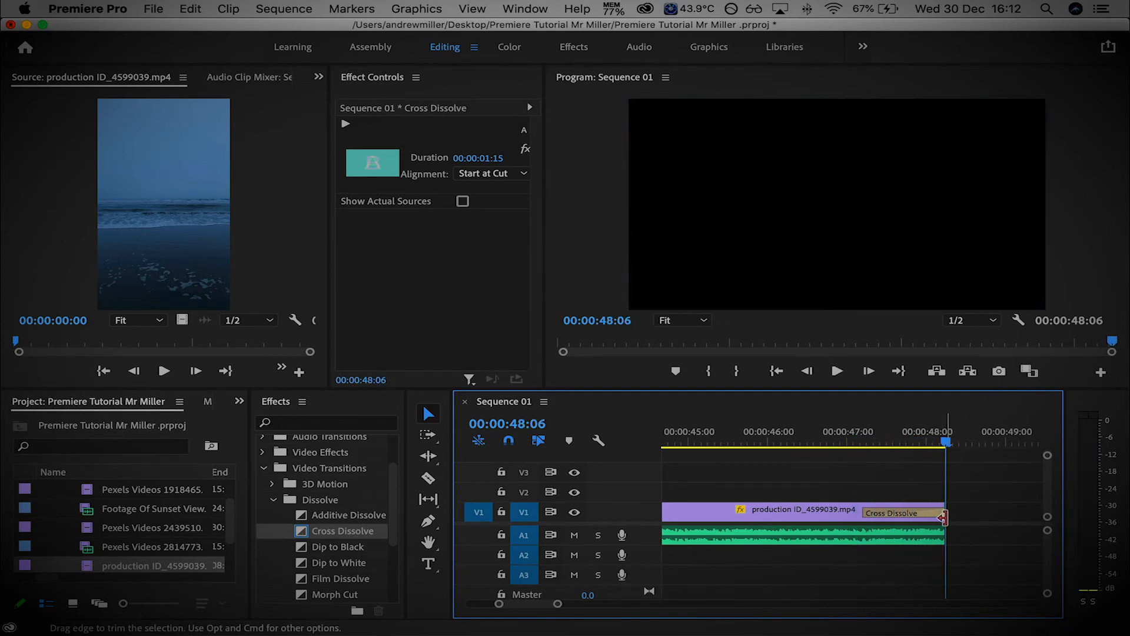
drag(944, 442, 810, 443)
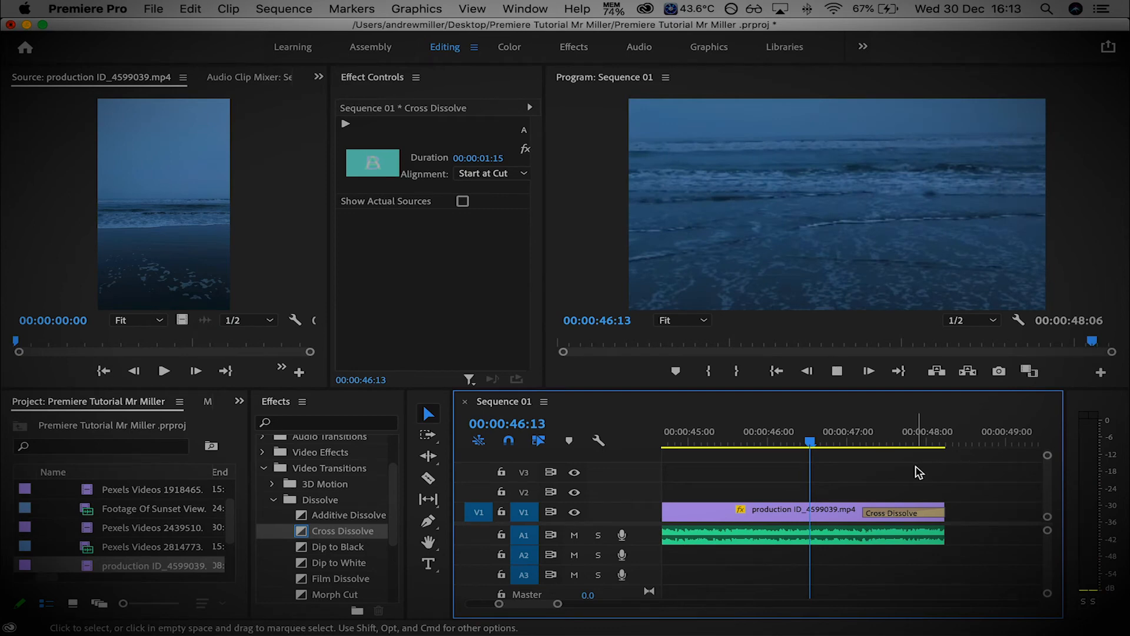
click(814, 443)
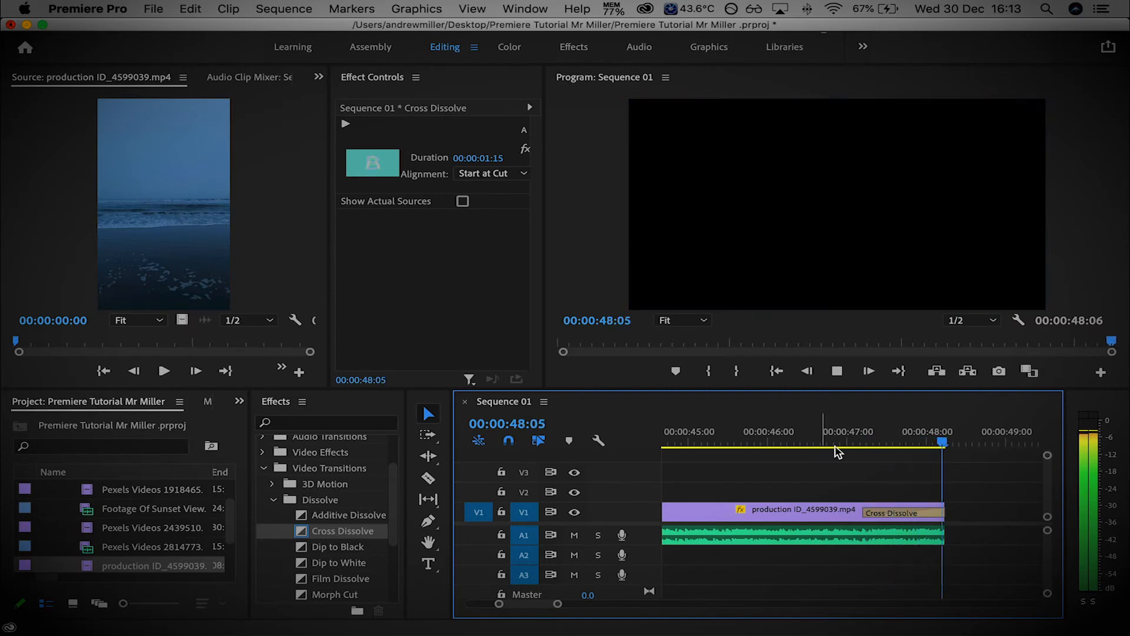
- Extend the music on A1 to 00:00:49:02, add a Constant Power crossfade lasting 00:00:01:20 to its end, and preview the fade
drag(945, 535, 1011, 537)
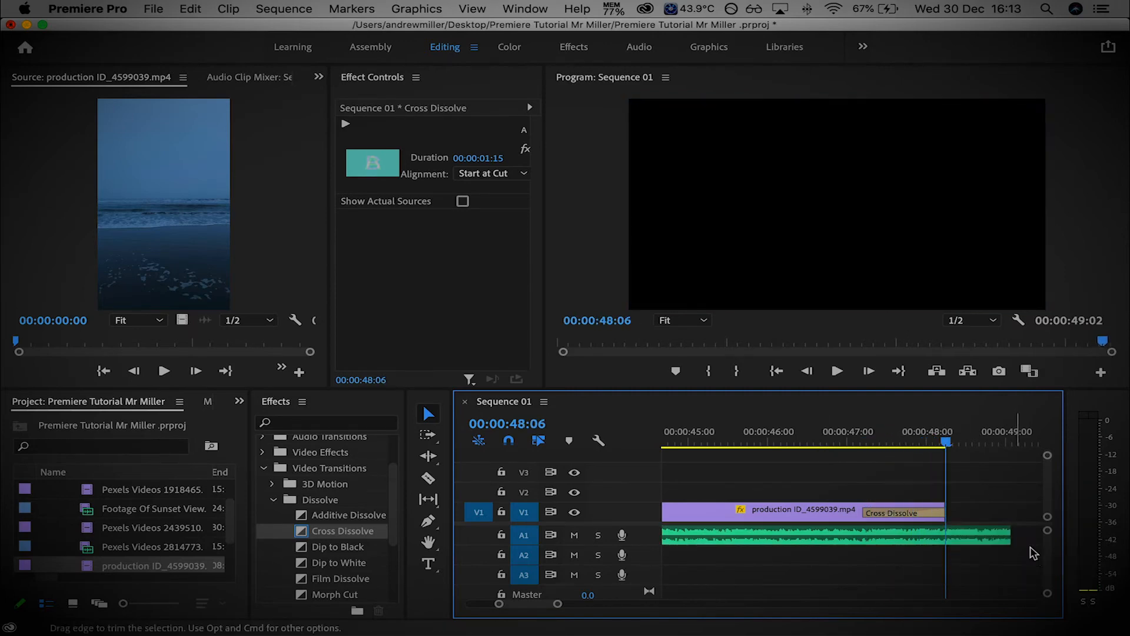
click(275, 500)
click(266, 472)
click(263, 491)
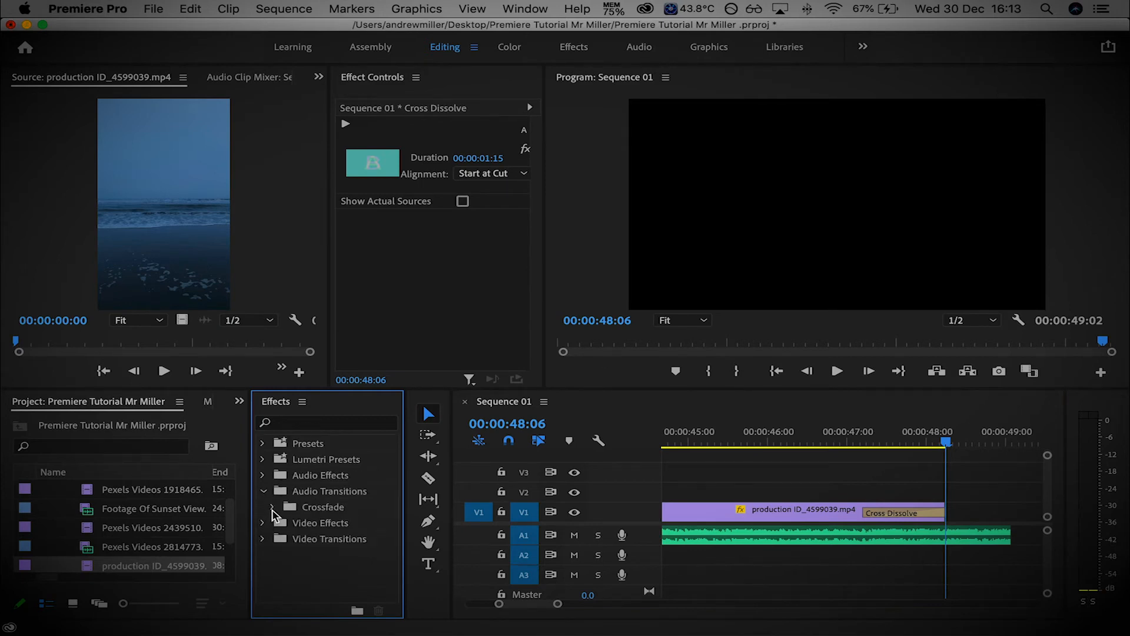
click(272, 507)
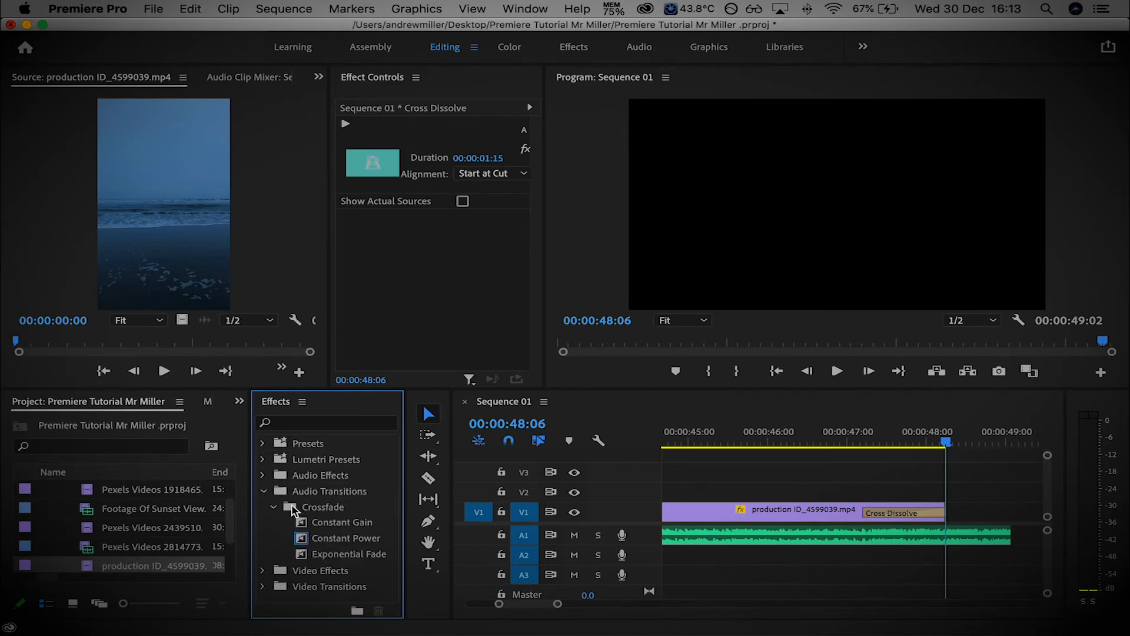
click(273, 507)
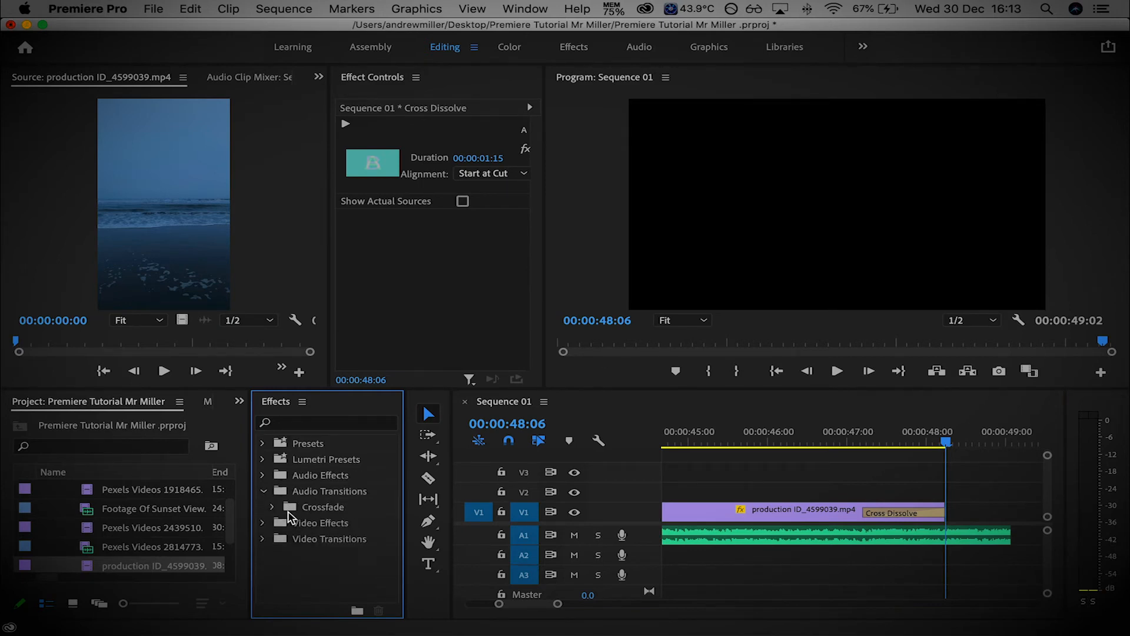
click(273, 507)
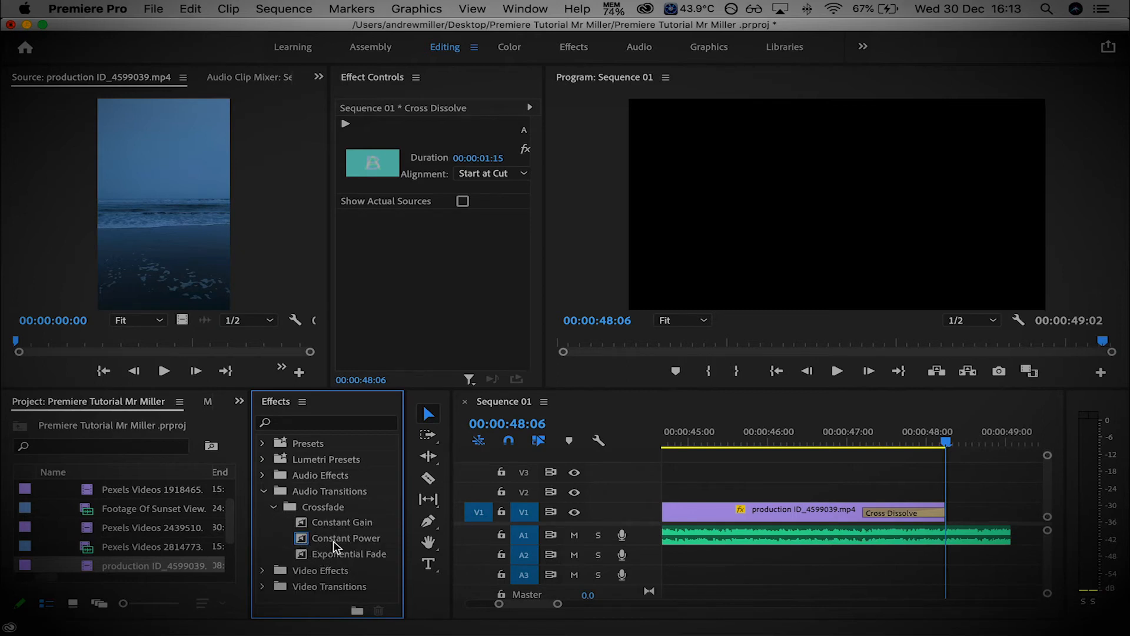
drag(305, 544, 867, 536)
click(845, 435)
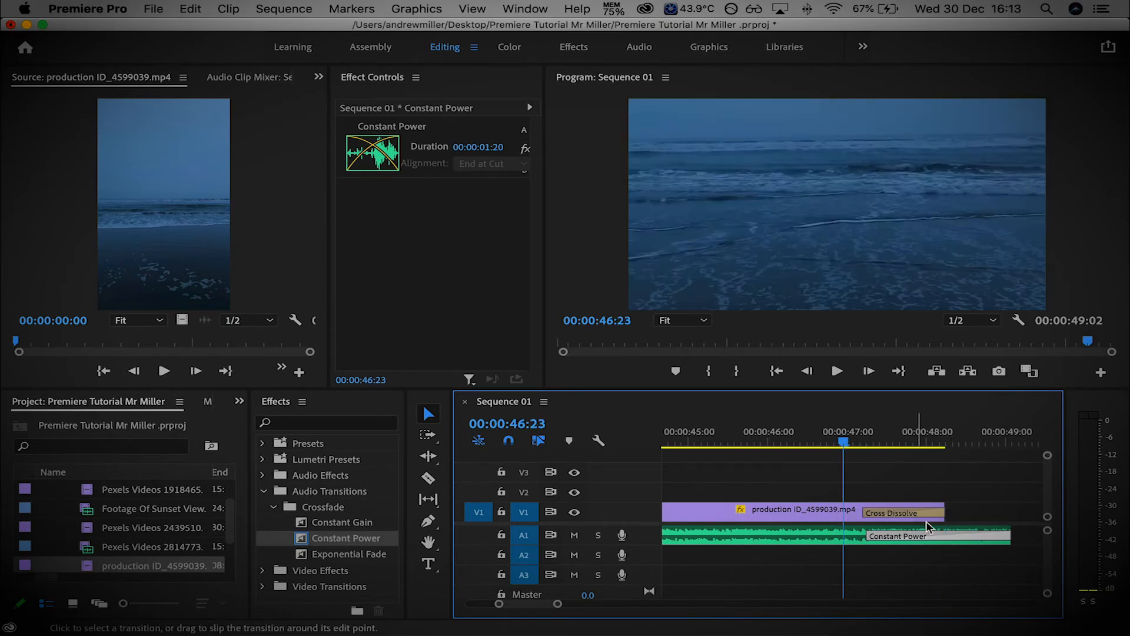
key(space)
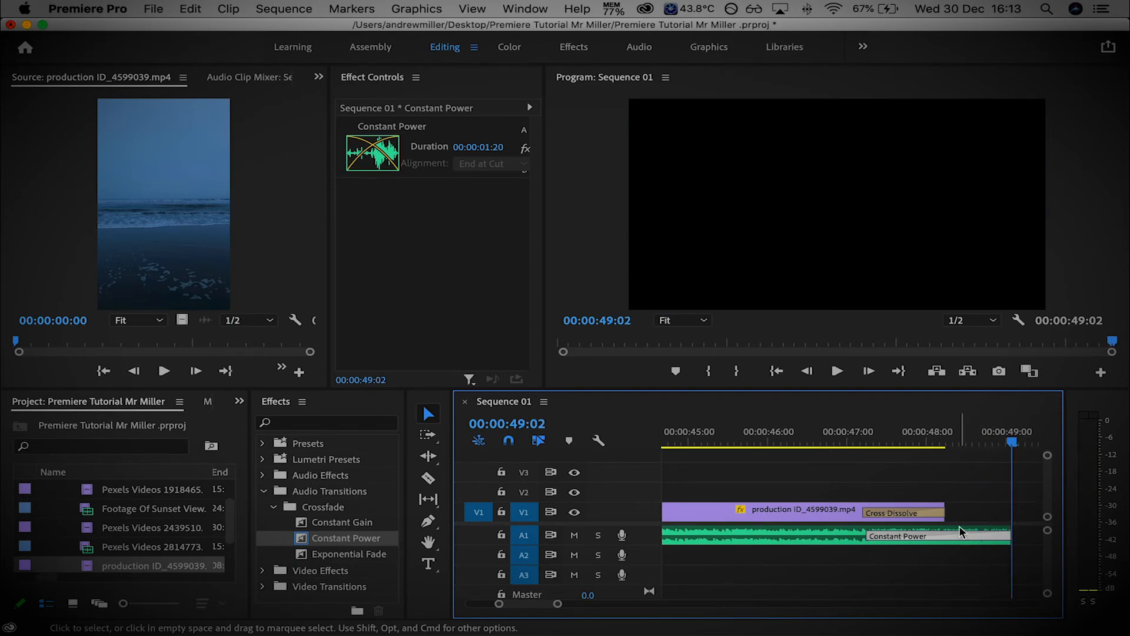
- Return the playhead to 00:00:00:00 with the whole sequence in view, and collapse the Footage bin
scroll(936, 527, down, 1)
scroll(842, 535, up, 1)
key(minus)
key(minus)
key(minus)
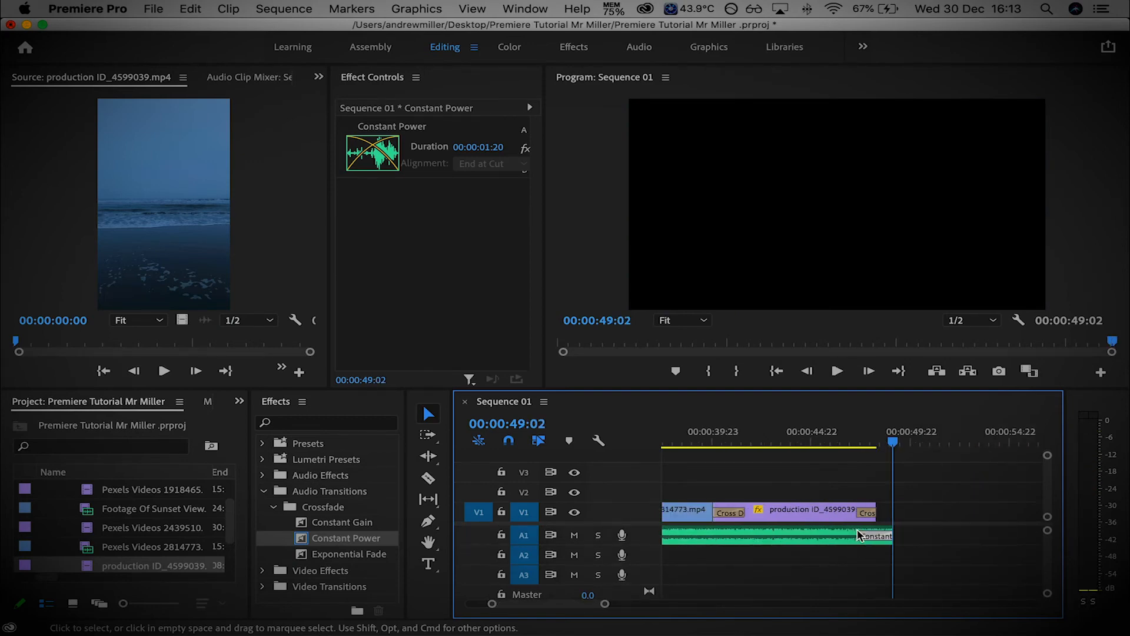
drag(870, 443, 580, 449)
key(minus)
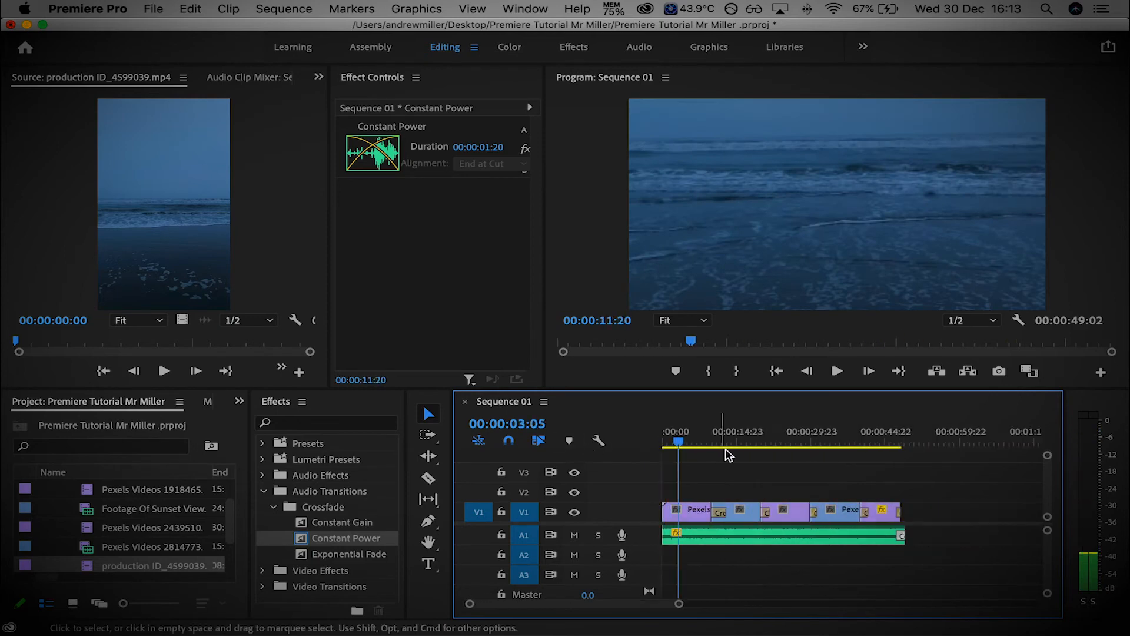
drag(682, 442, 587, 443)
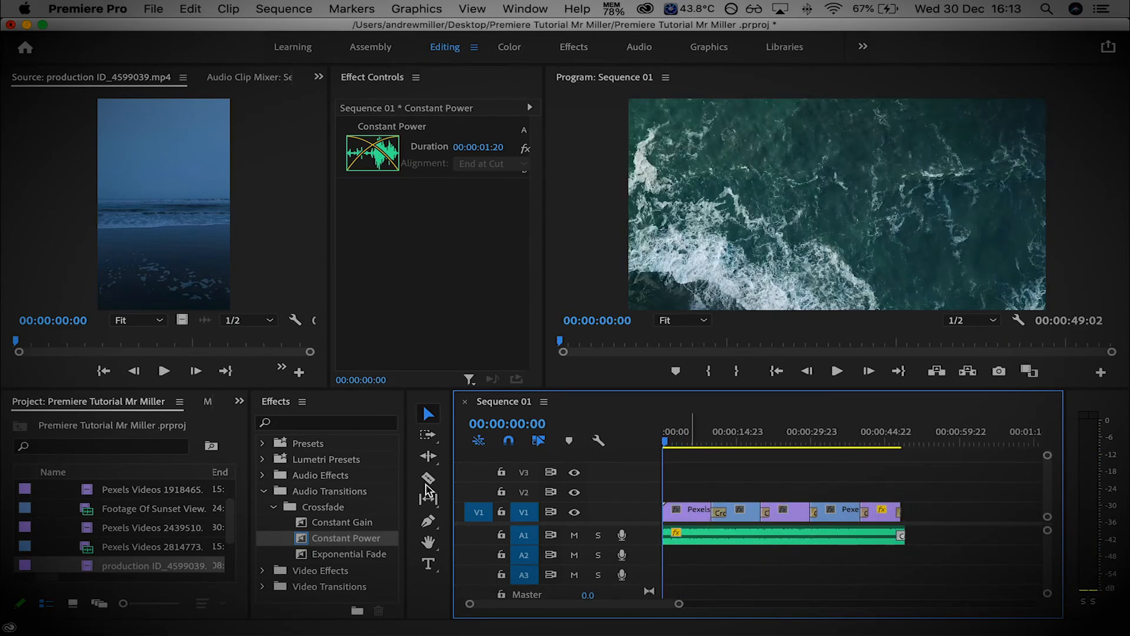
scroll(112, 521, up, 2)
click(49, 510)
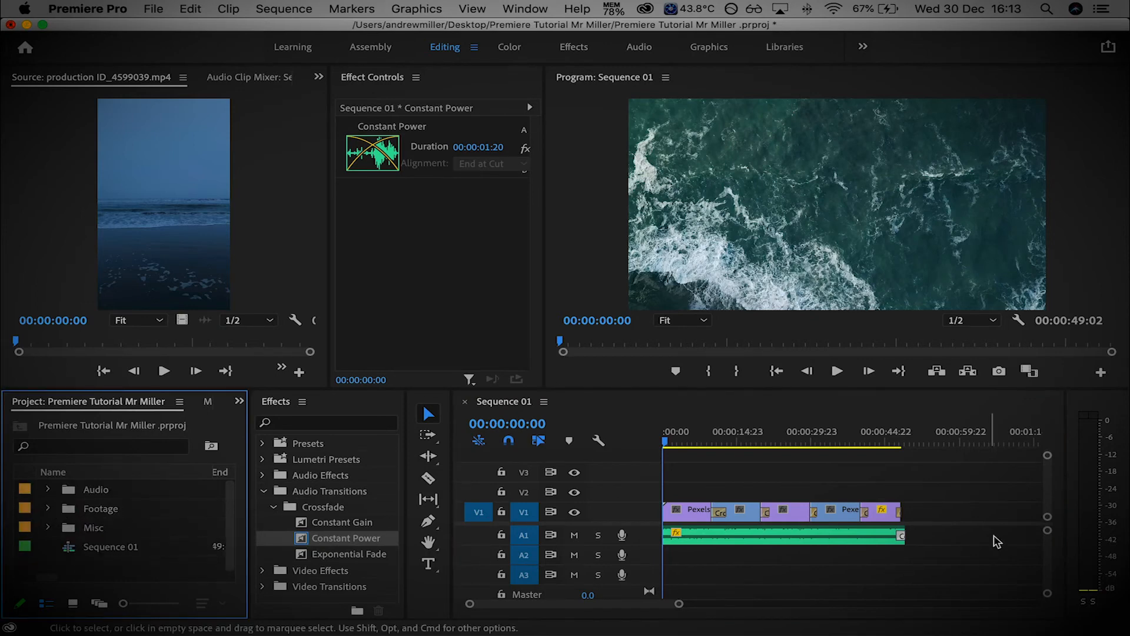
- Move all clips and the music about 17 seconds later to leave a gap at the sequence start, and collapse the Audio Transitions folder
drag(936, 493, 773, 515)
click(772, 565)
mouse_move(667, 444)
mouse_down()
mouse_move(699, 445)
mouse_move(664, 445)
mouse_up()
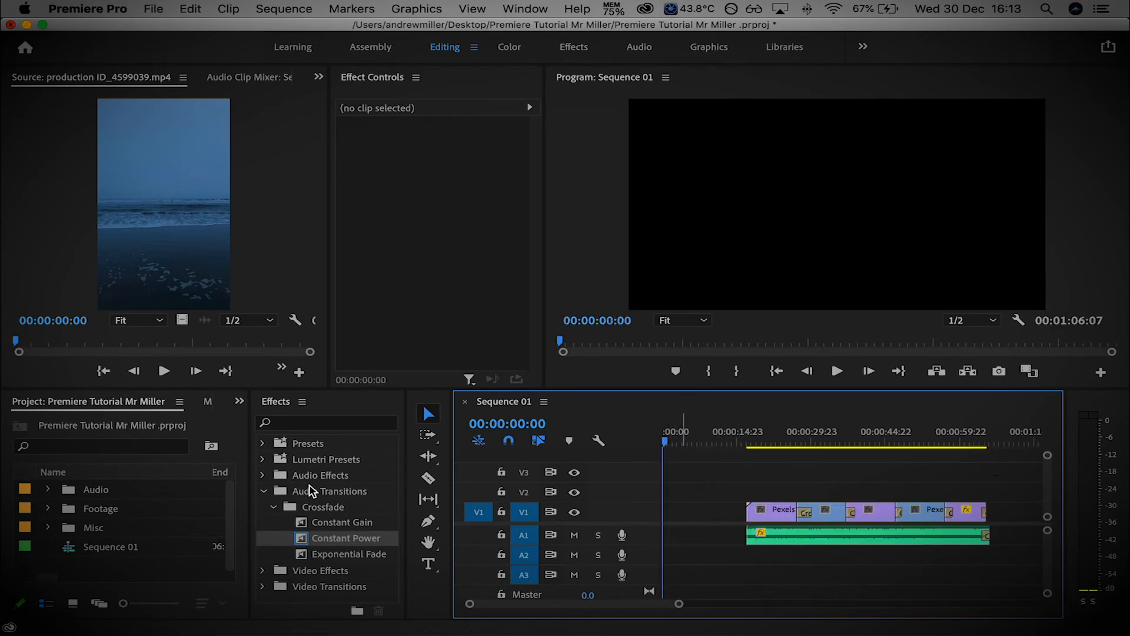
click(274, 507)
click(263, 491)
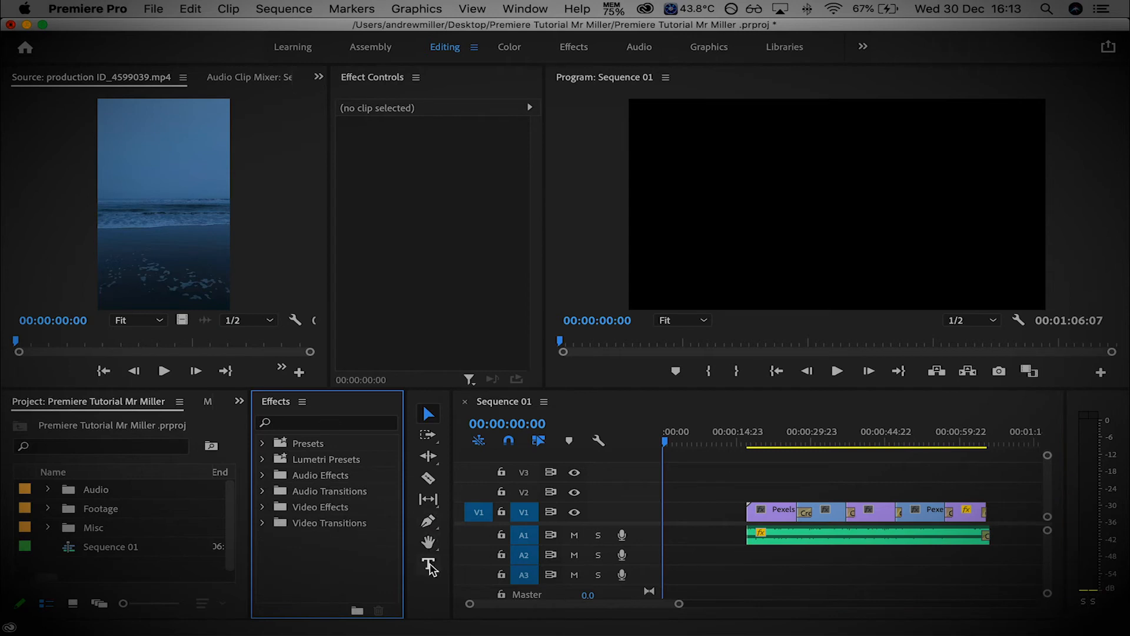
click(428, 565)
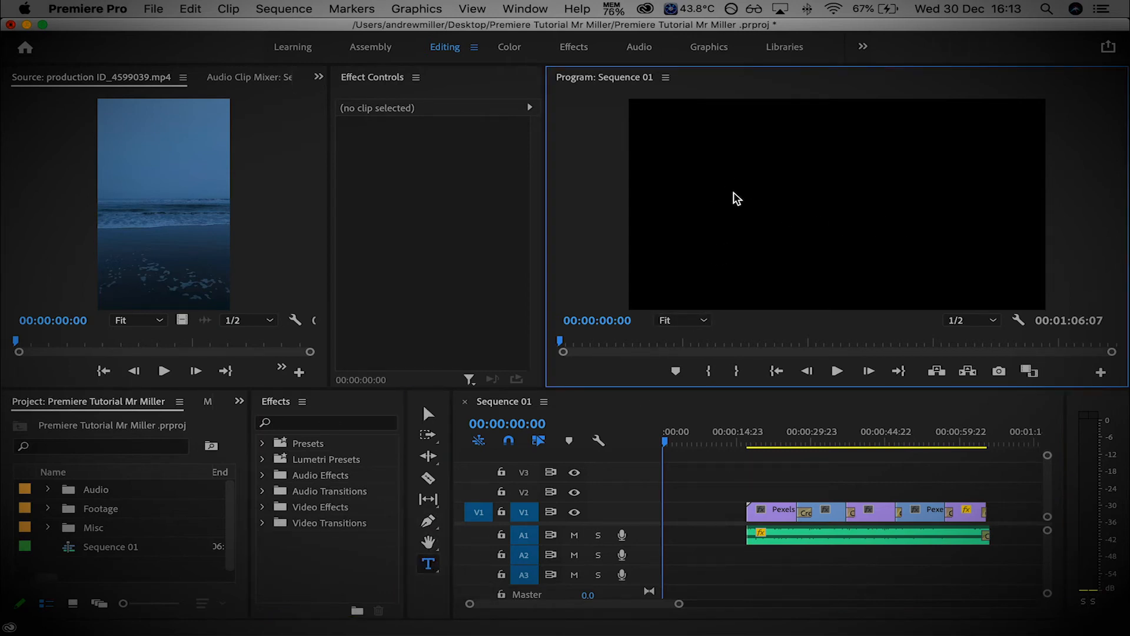
click(708, 177)
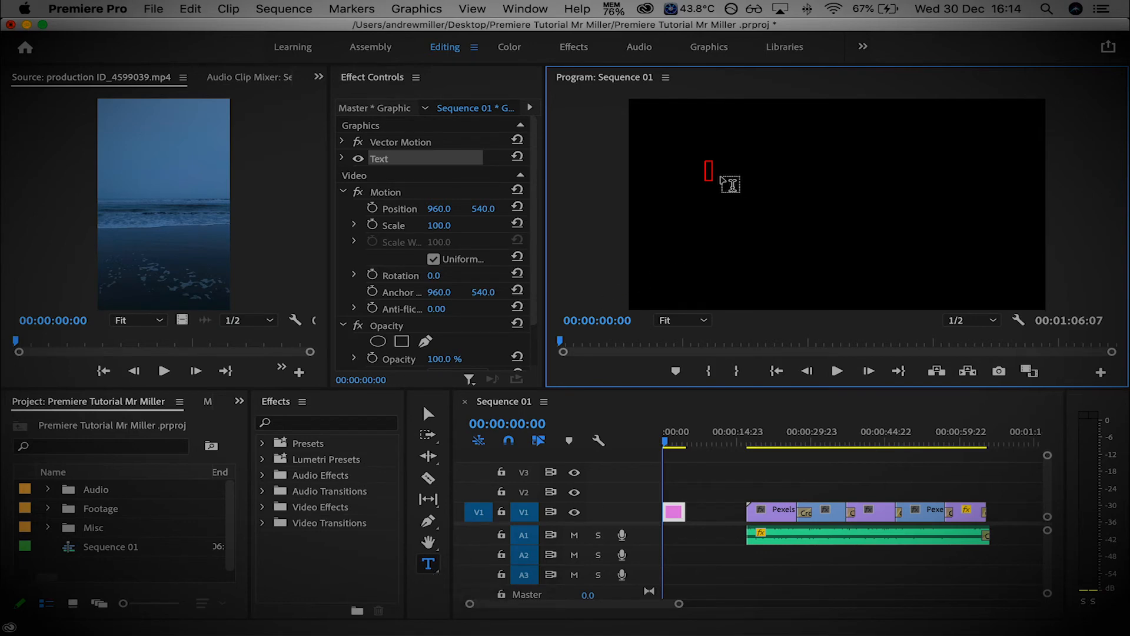
drag(751, 146, 968, 260)
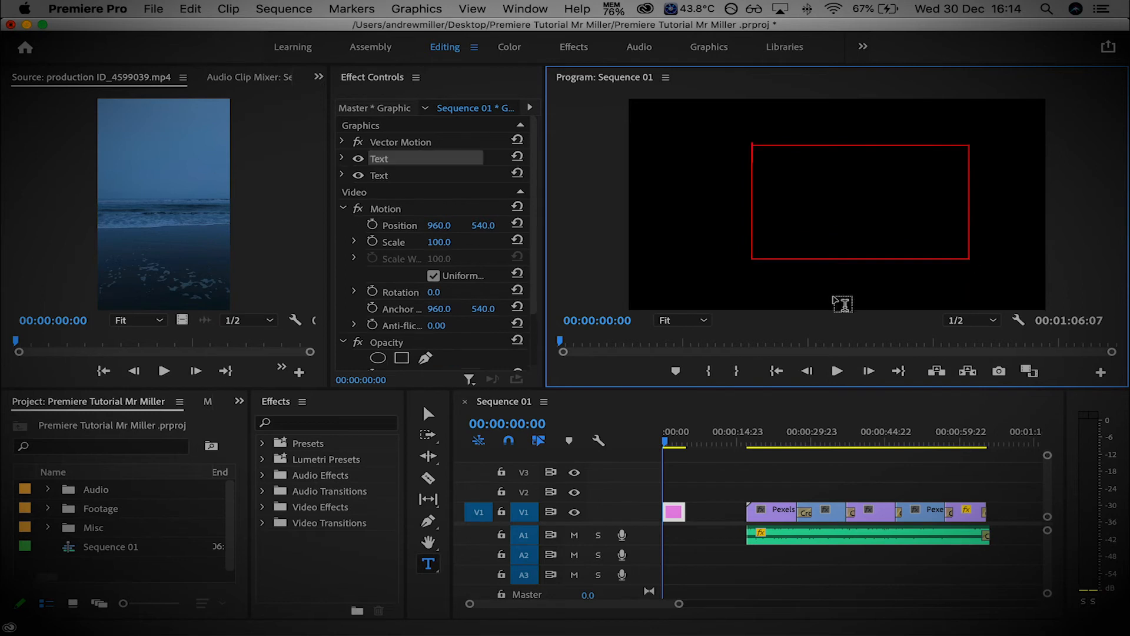
click(693, 151)
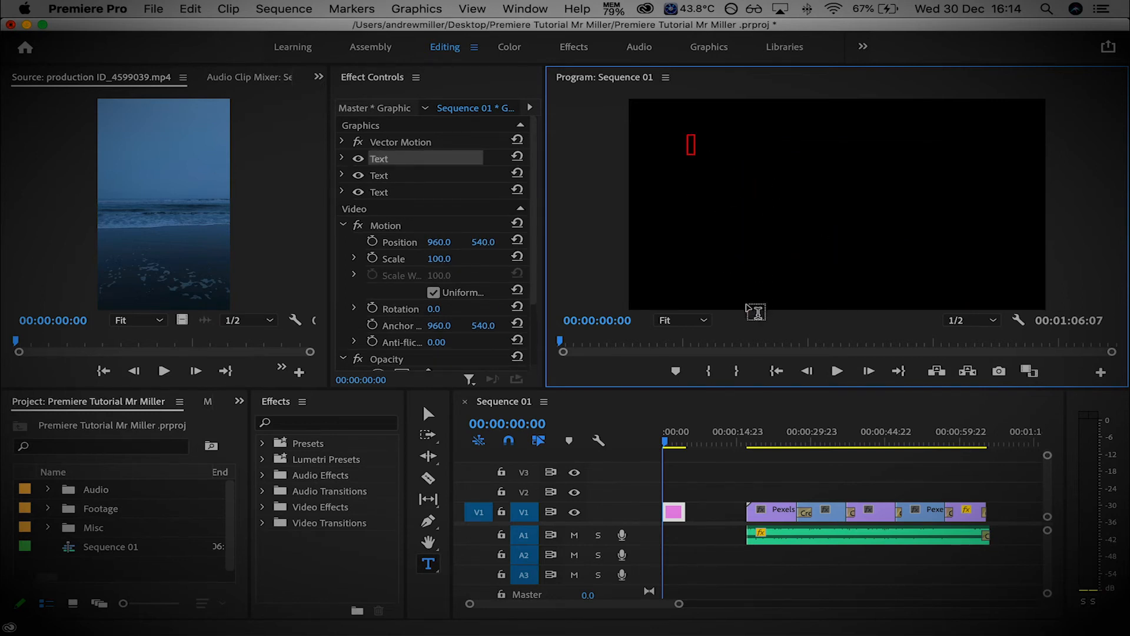
click(428, 415)
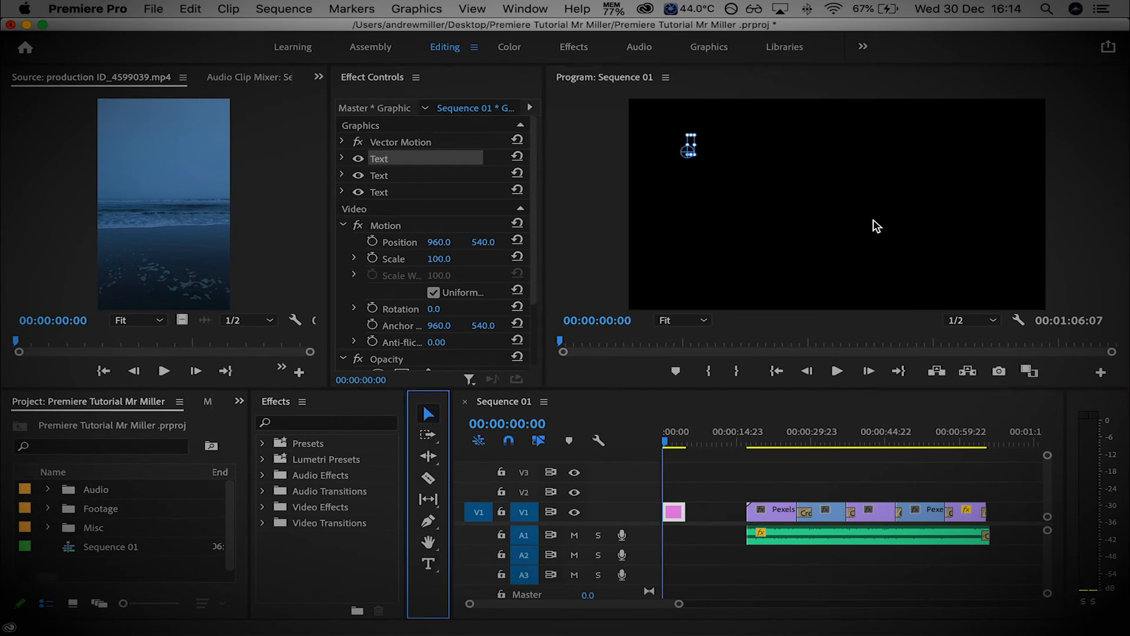
click(869, 227)
click(675, 516)
key(Delete)
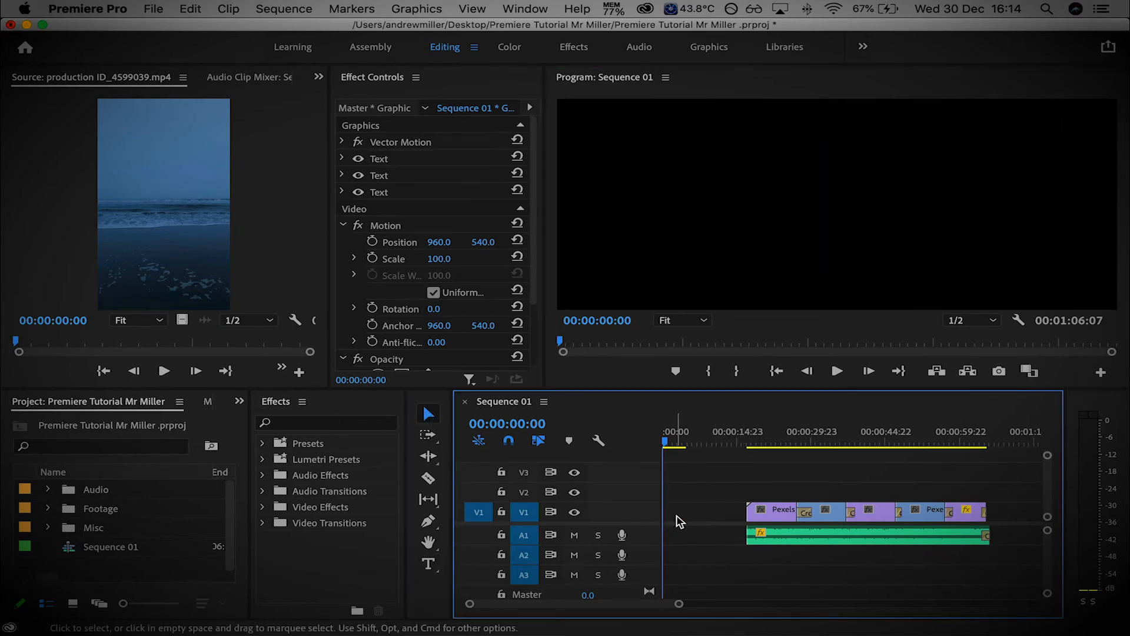
- Add a text graphic reading "LIFE’S A BEACH" at the start of the sequence with the Type tool
scroll(679, 511, right, 1)
click(428, 563)
click(700, 137)
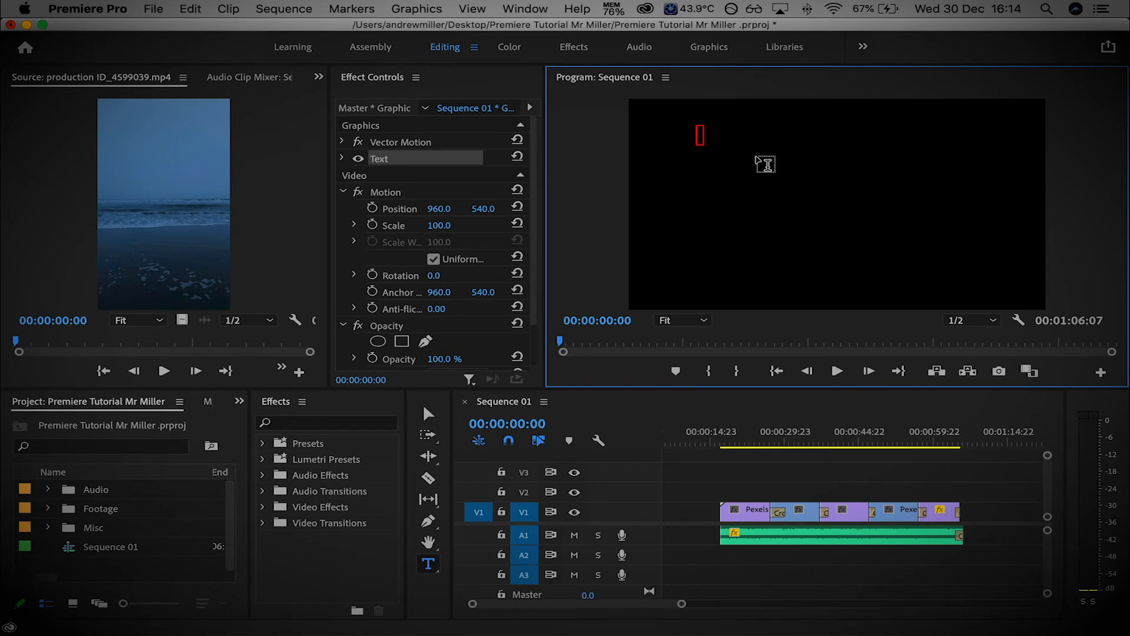
text(LIFE’S)
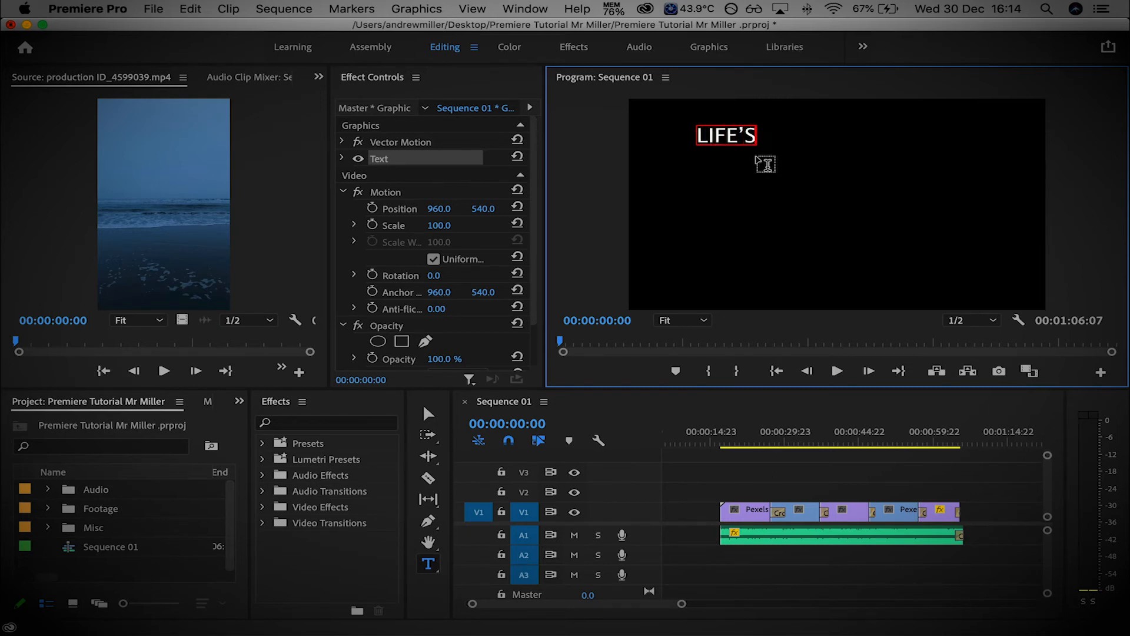
text( A BEACH)
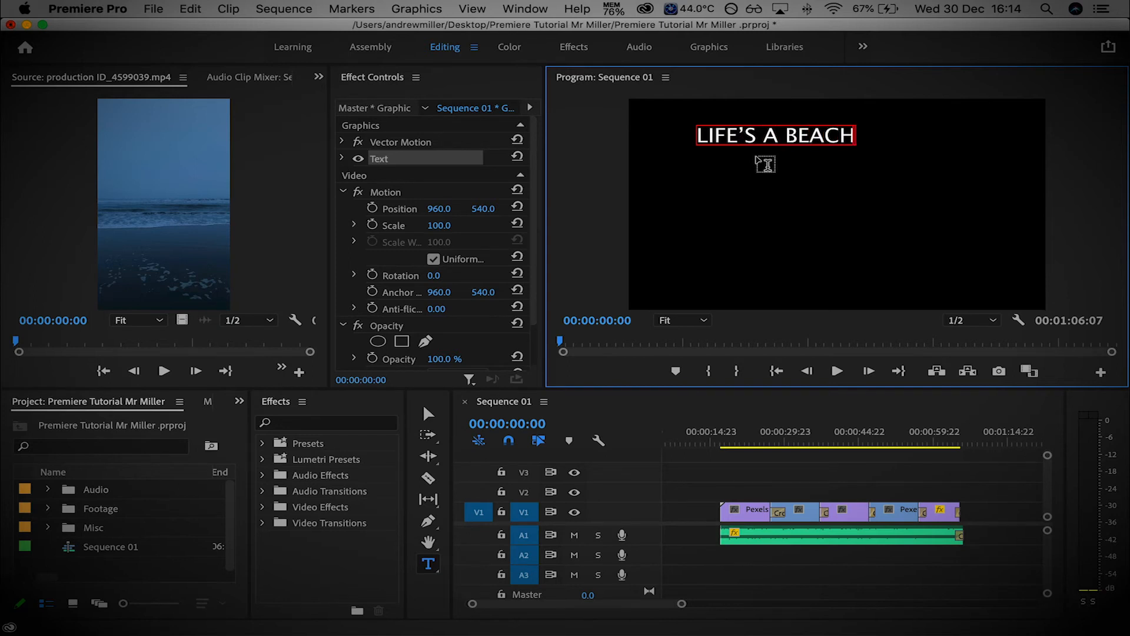
- Centre-align the LIFE’S A BEACH title text and place it in the middle of the frame
scroll(471, 229, down, 2)
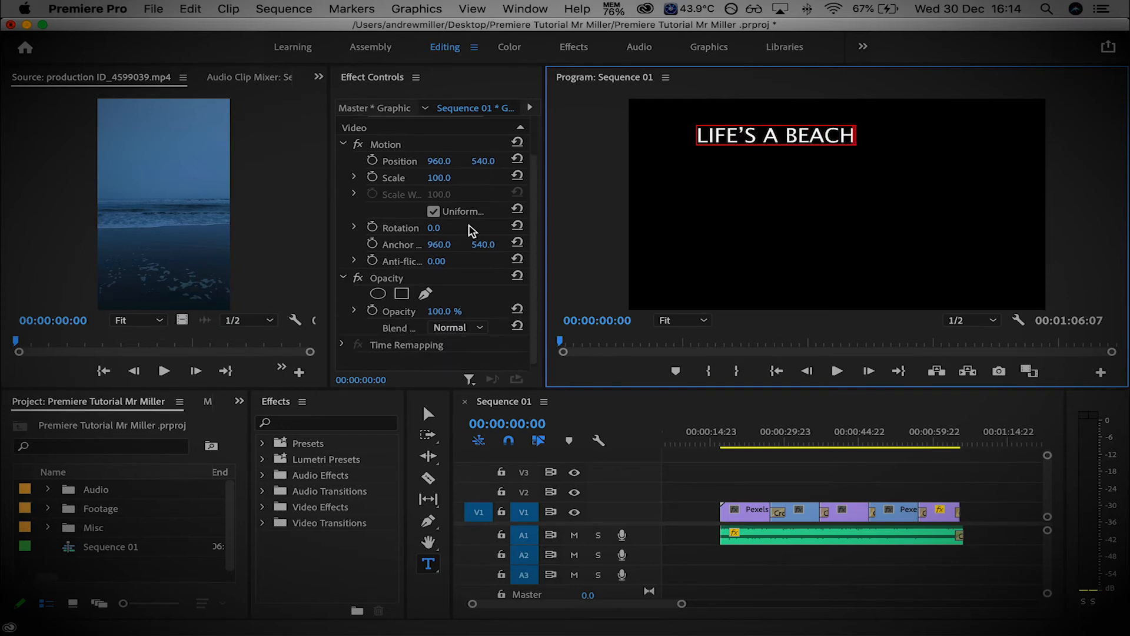
scroll(471, 230, up, 2)
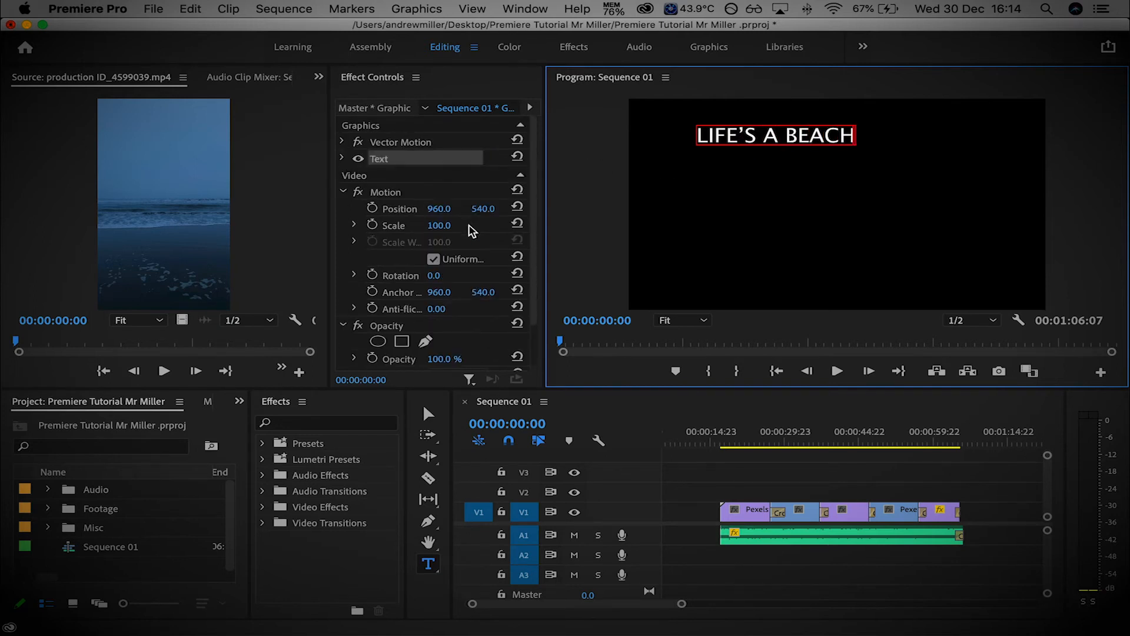
click(342, 158)
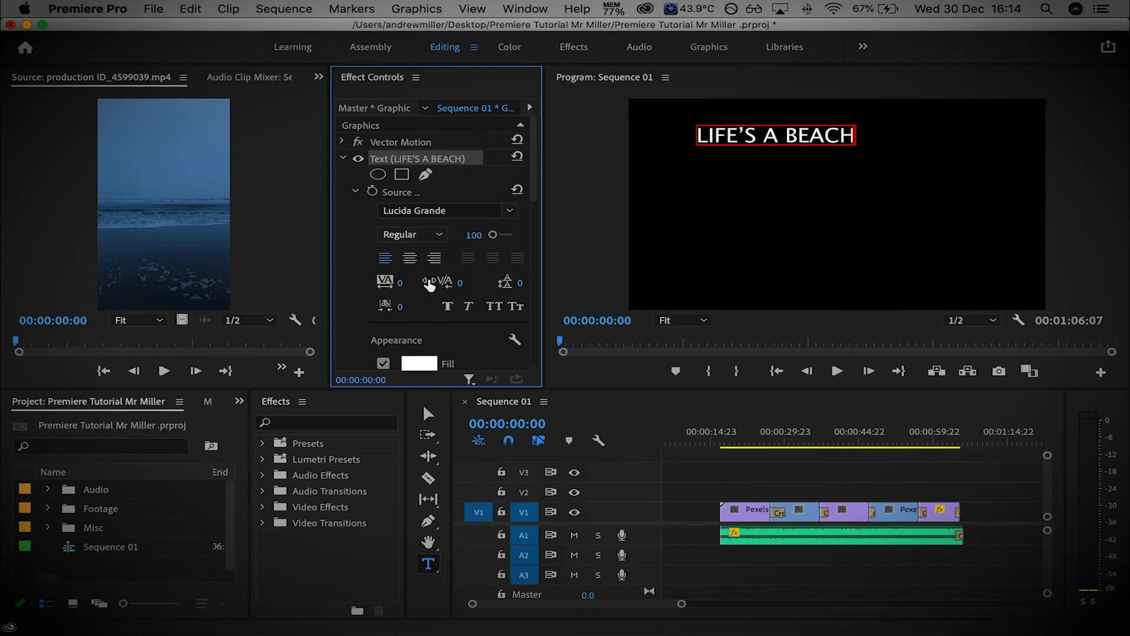
click(410, 258)
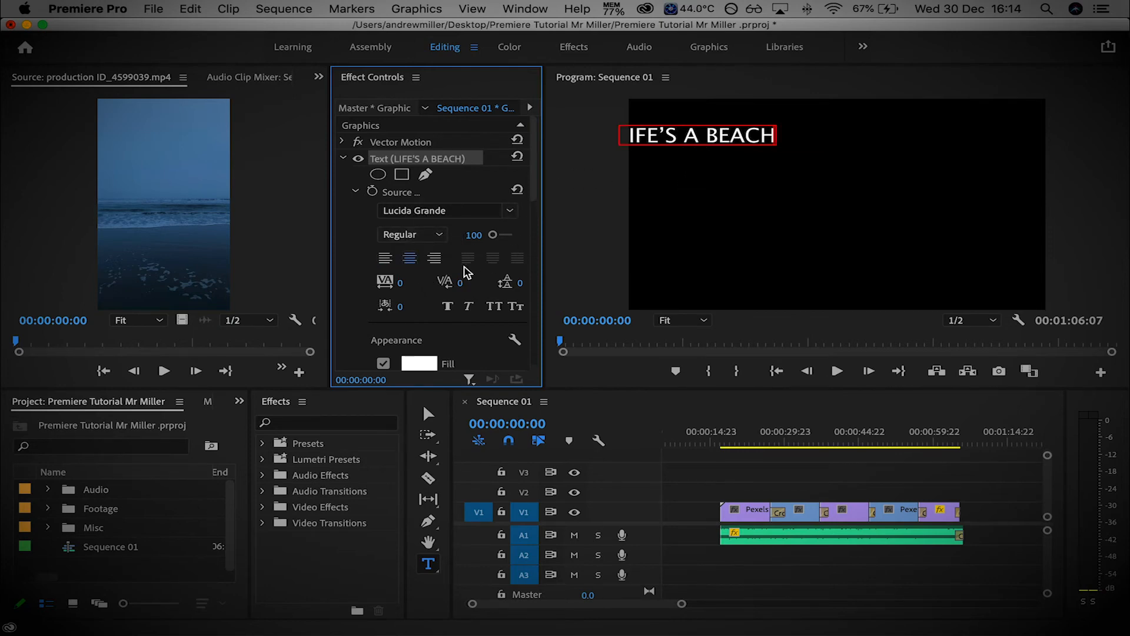
drag(771, 135, 573, 131)
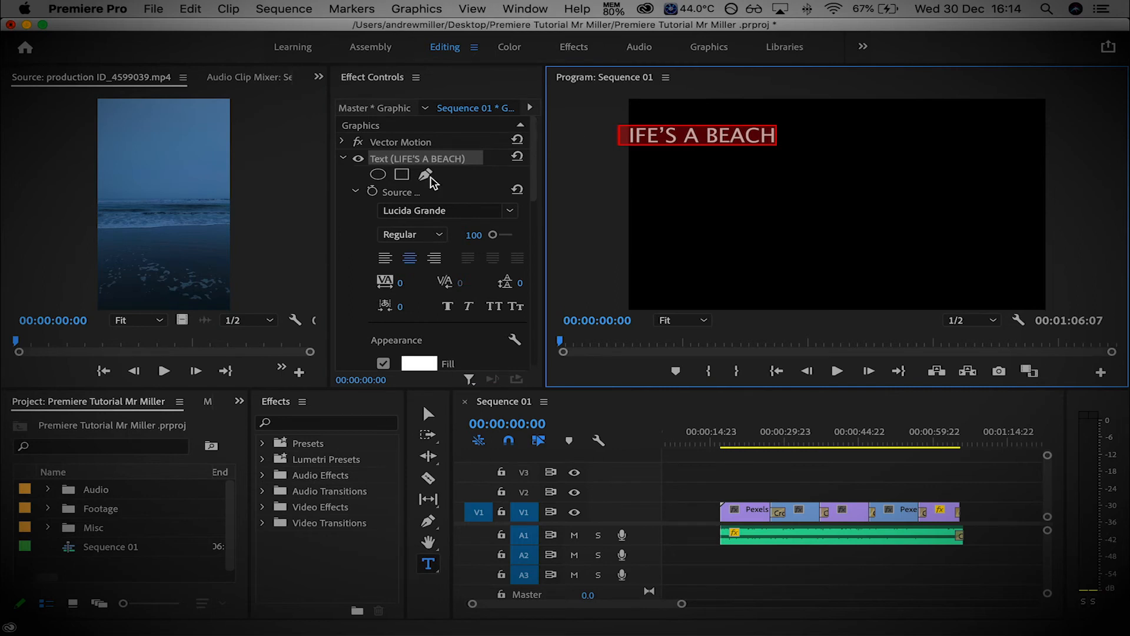
click(429, 414)
drag(764, 148, 850, 204)
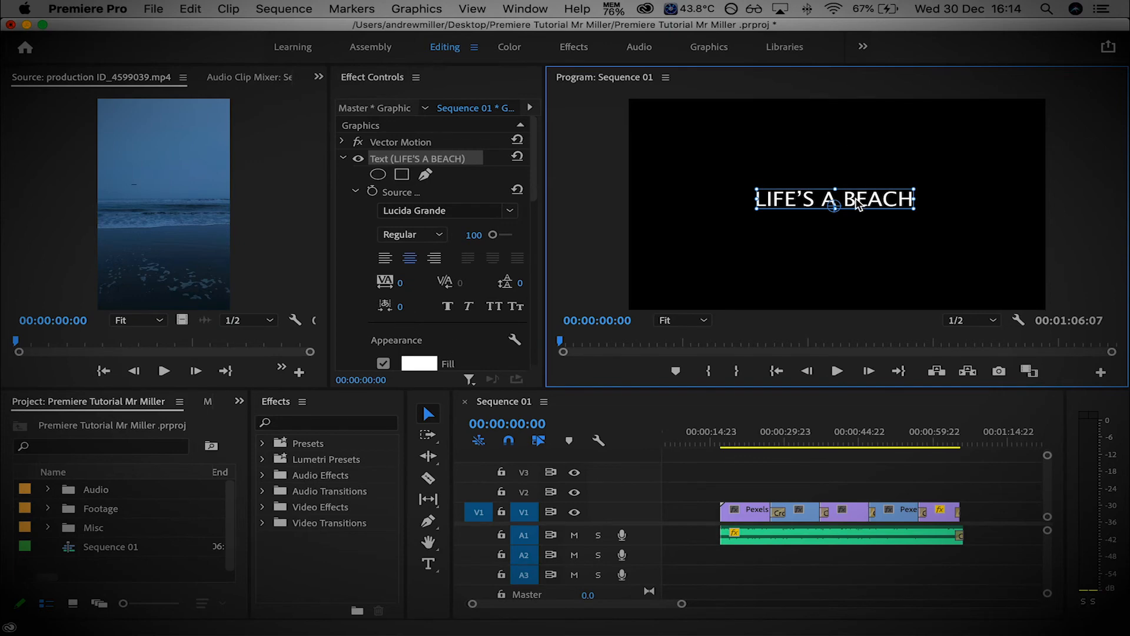
- Select the whole LIFE’S A BEACH title text and change its font to Helvetica Light
double_click(860, 201)
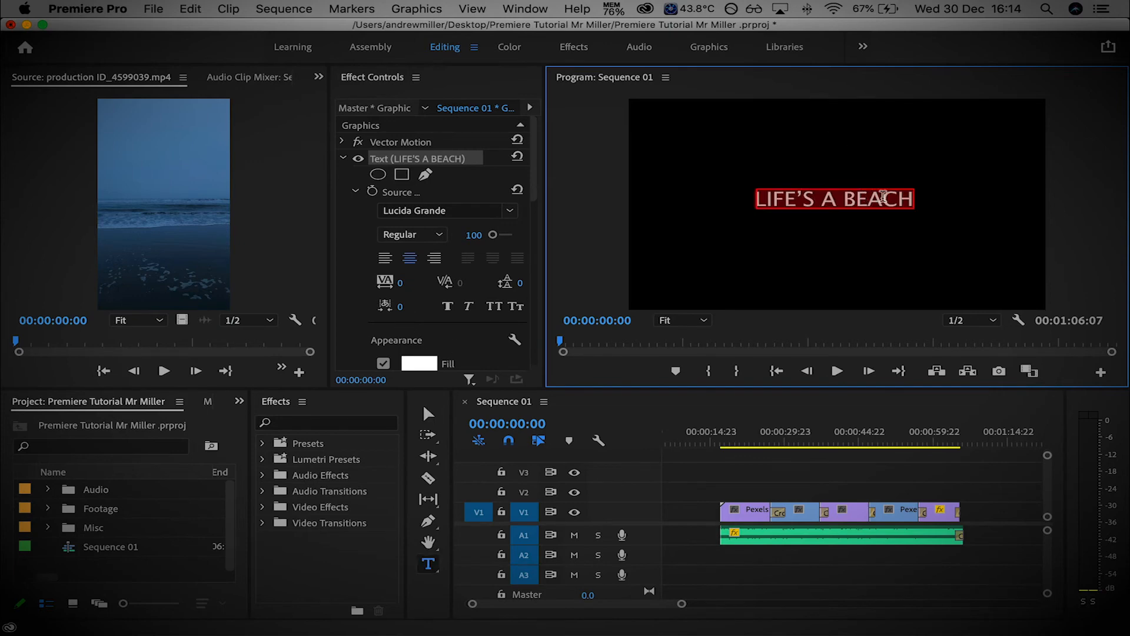
click(502, 207)
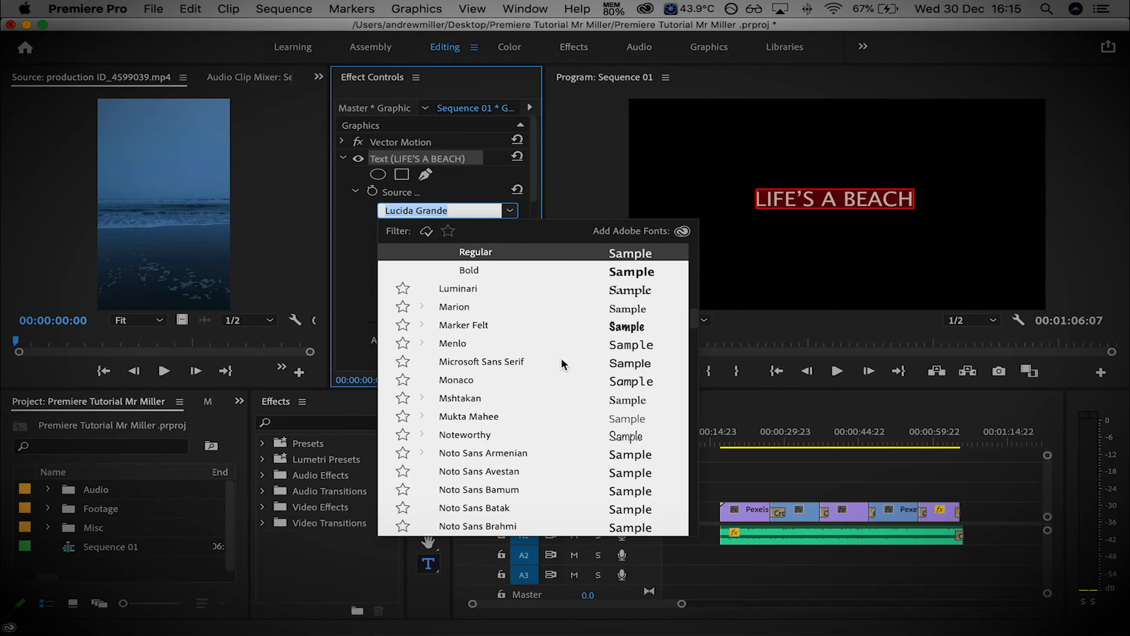
scroll(561, 405, down, 15)
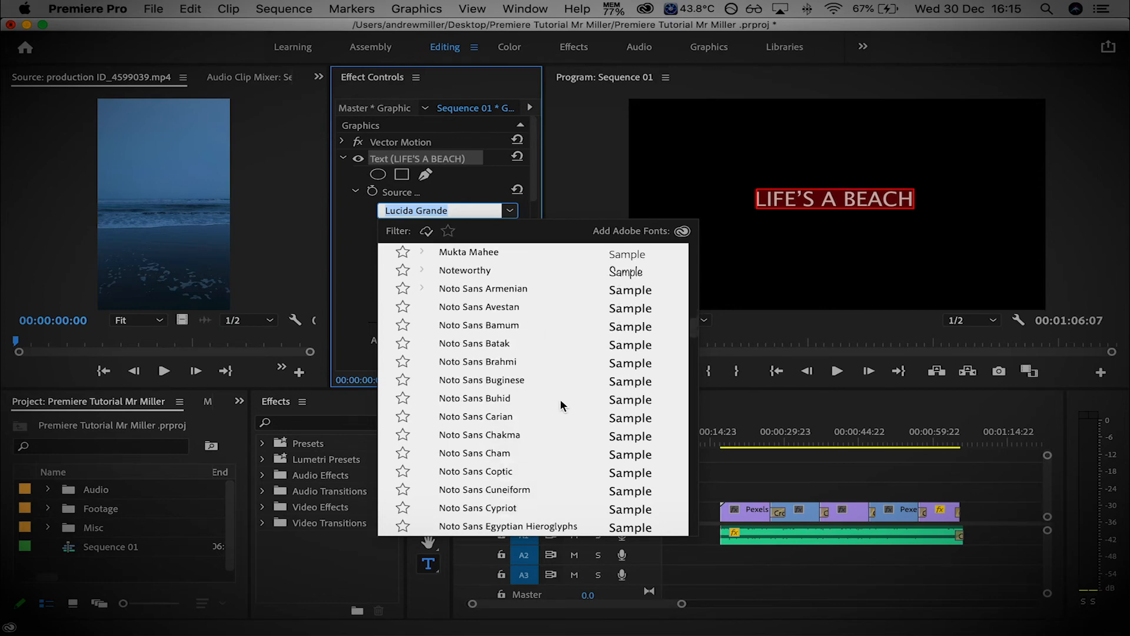
scroll(561, 405, down, 10)
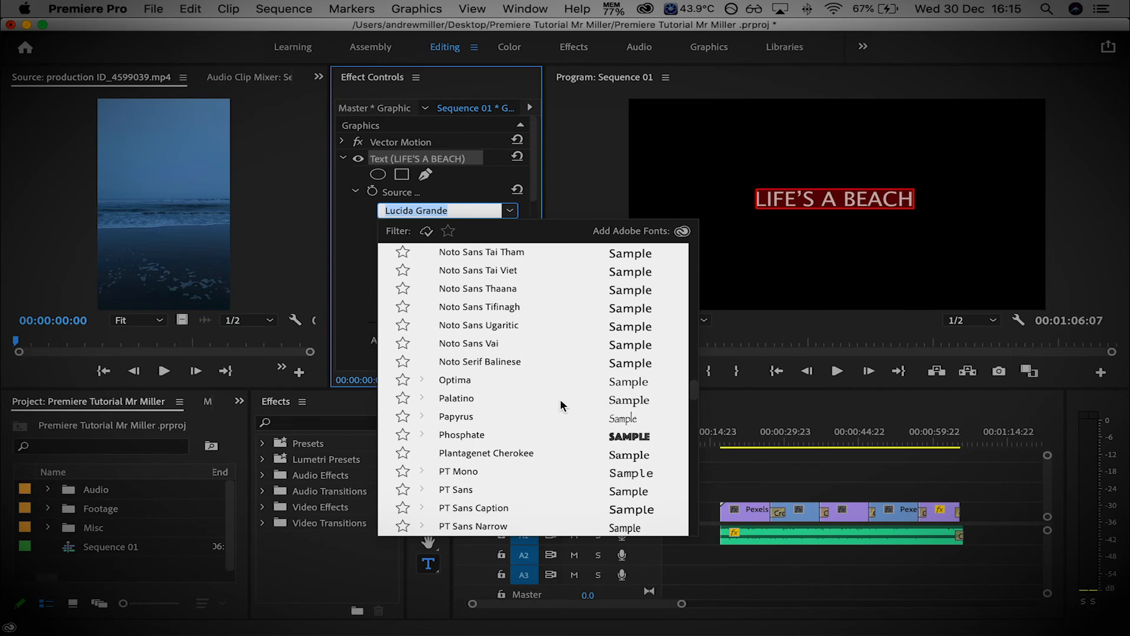
scroll(561, 405, down, 1)
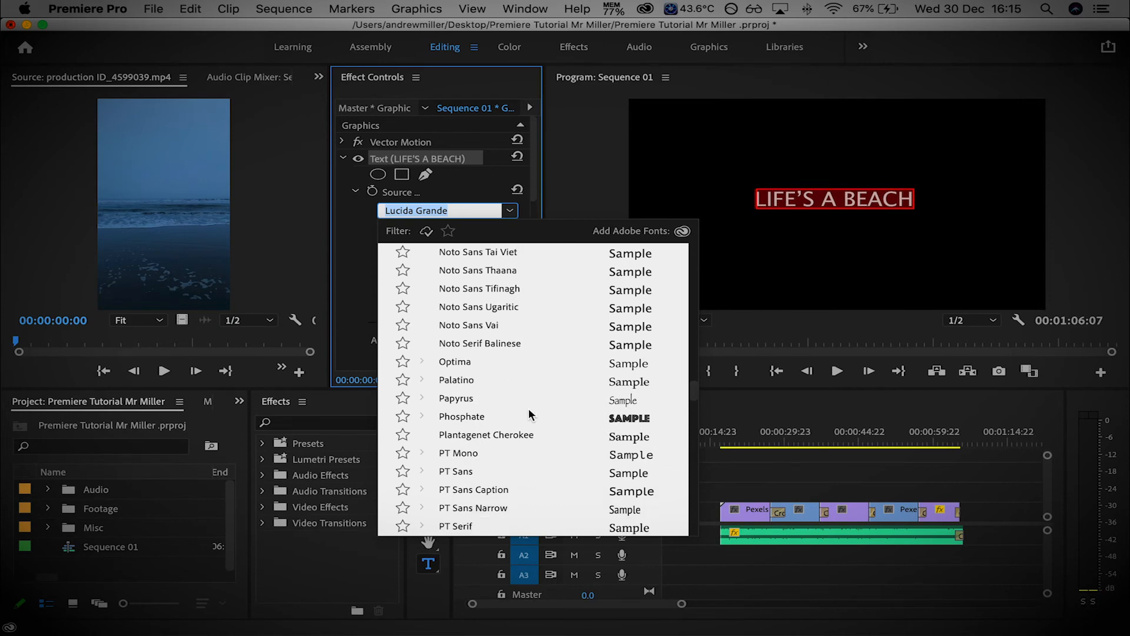
scroll(536, 400, down, 13)
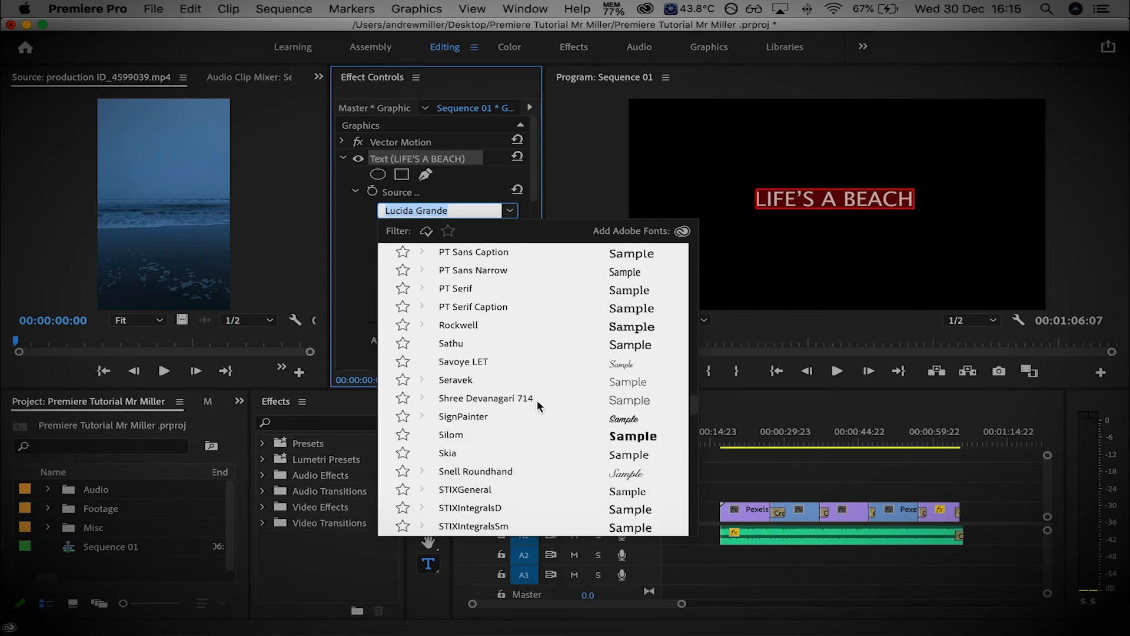
scroll(536, 400, down, 3)
scroll(537, 401, down, 20)
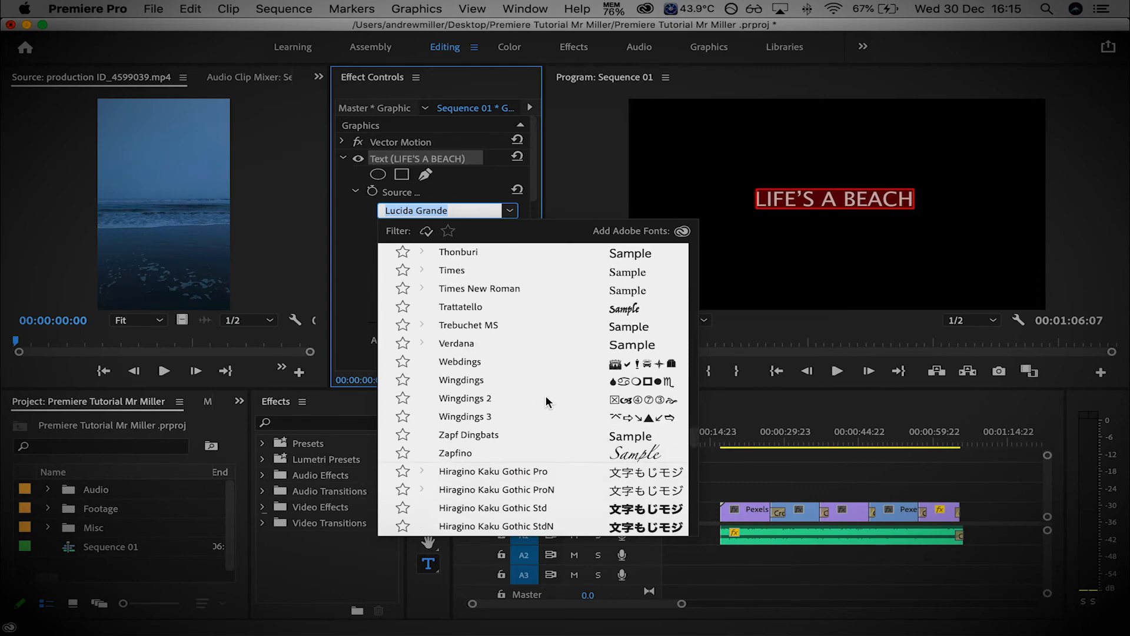
scroll(546, 401, up, 9)
scroll(546, 401, up, 20)
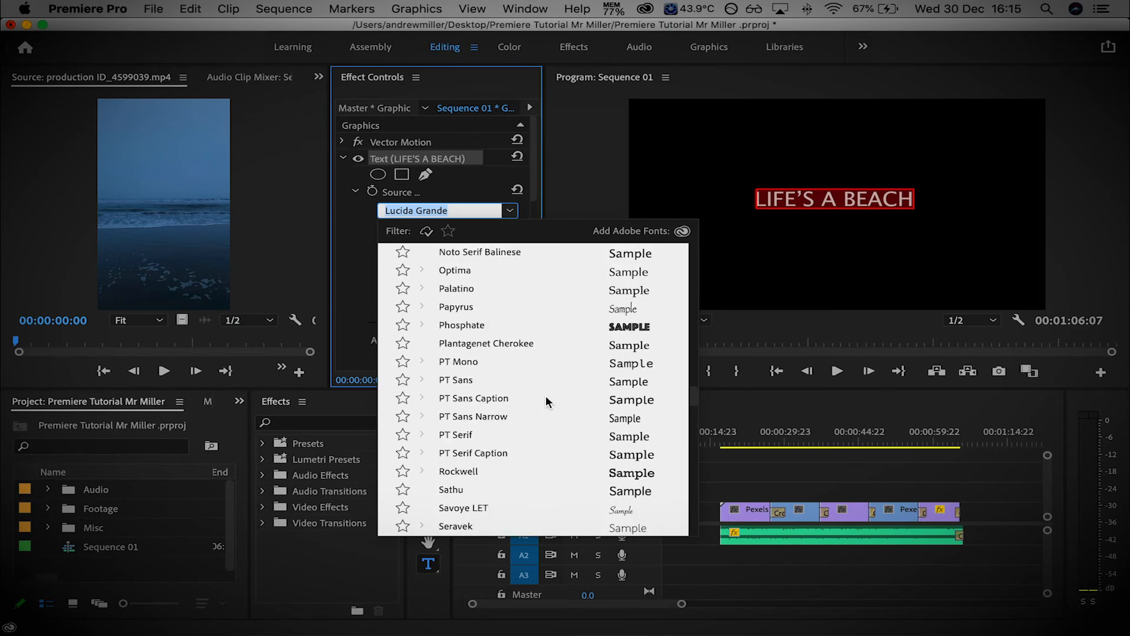
scroll(546, 400, up, 20)
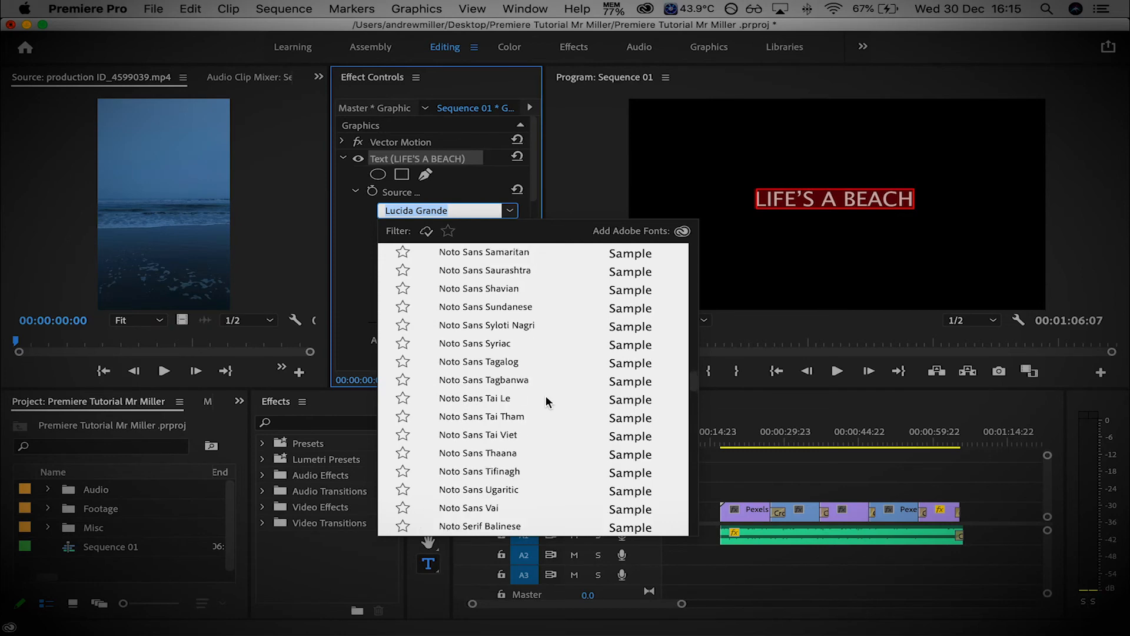
scroll(546, 400, up, 20)
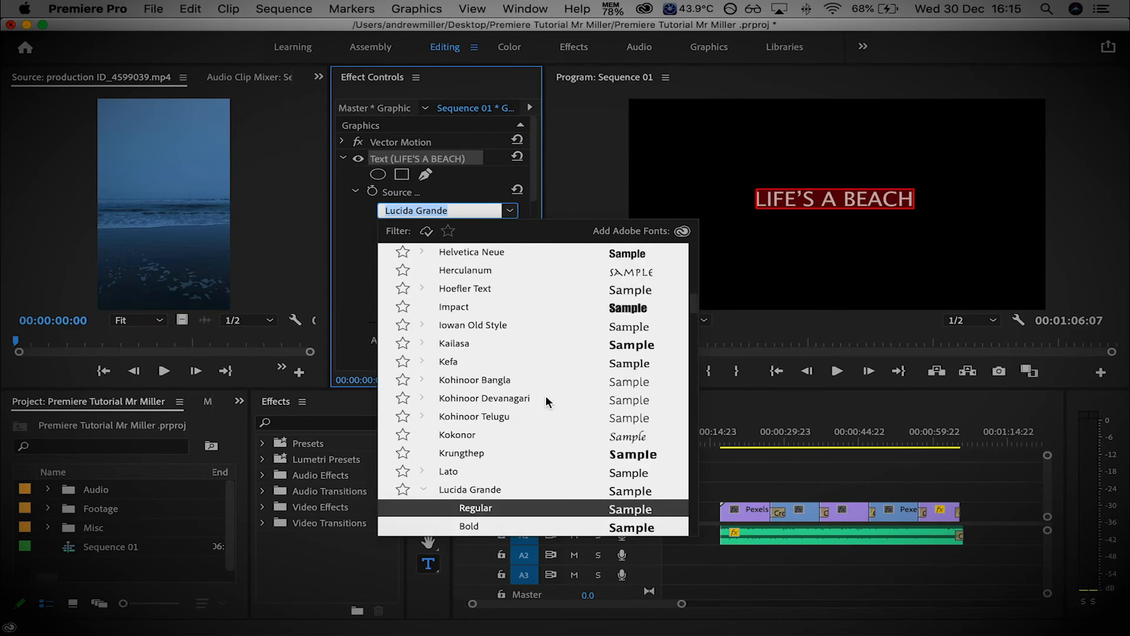
scroll(546, 398, up, 2)
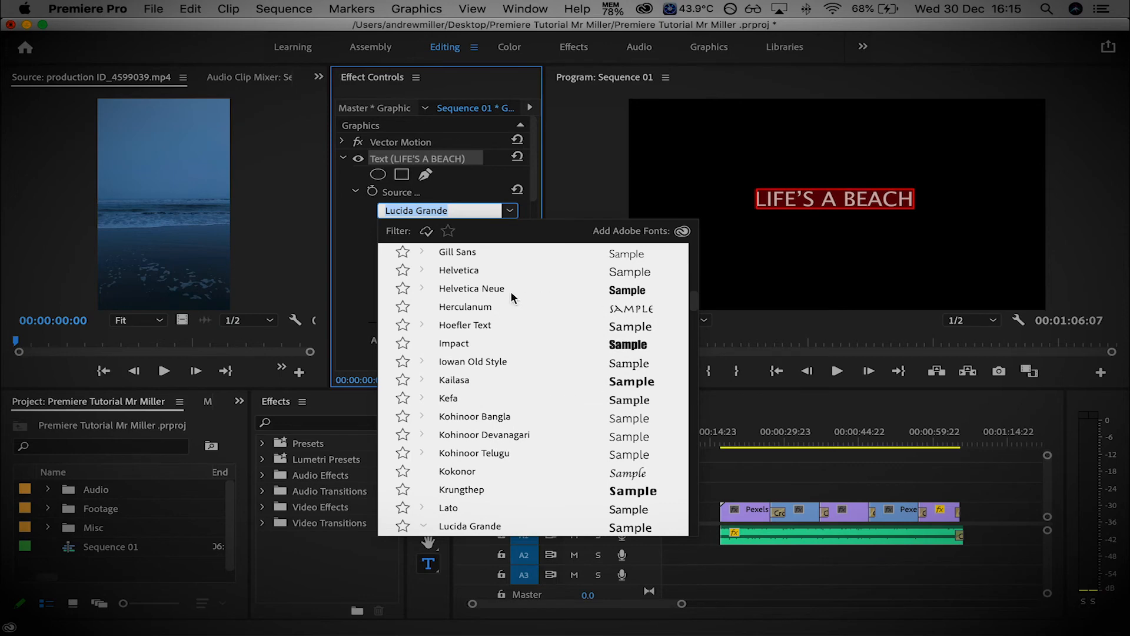
click(479, 270)
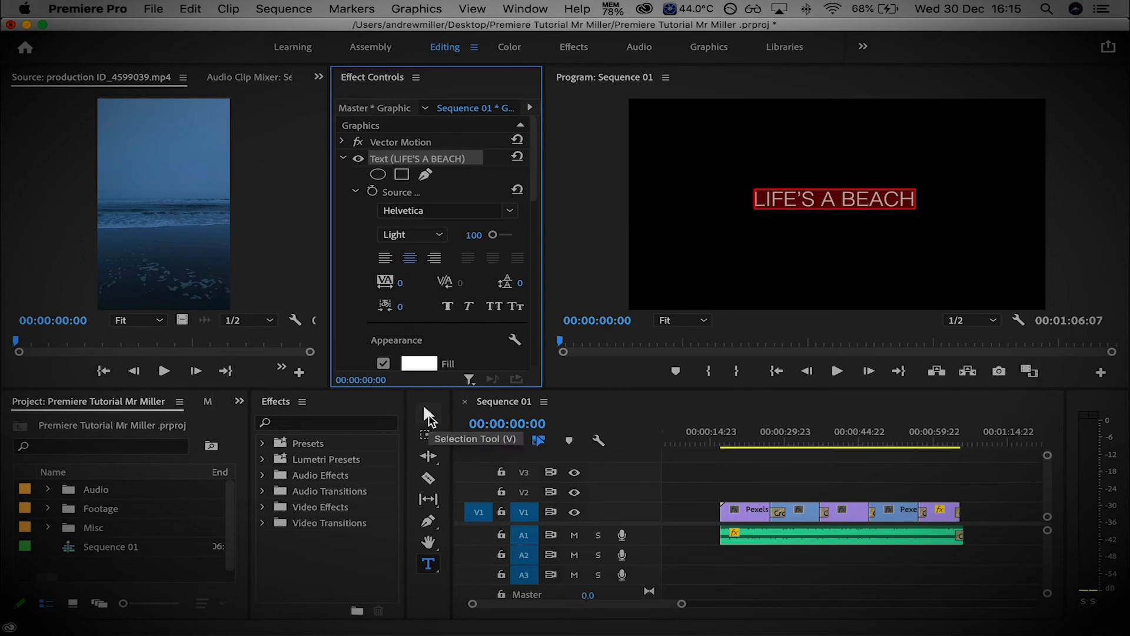
- Adjust the title text's position in the middle of the frame with the Selection tool
click(429, 417)
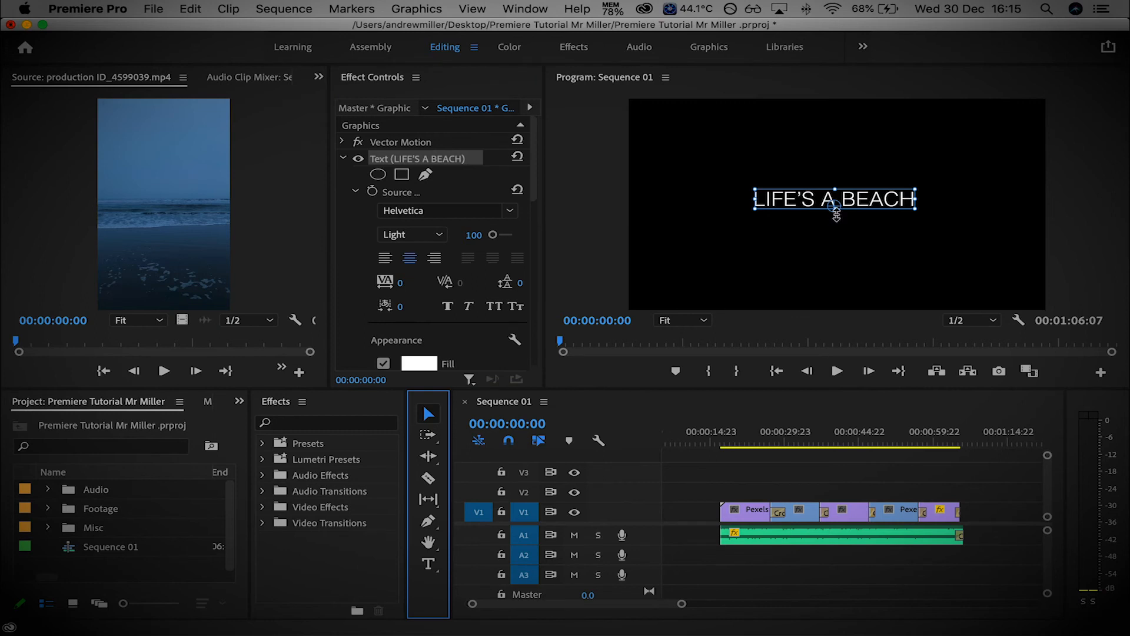
click(890, 253)
drag(858, 200, 859, 200)
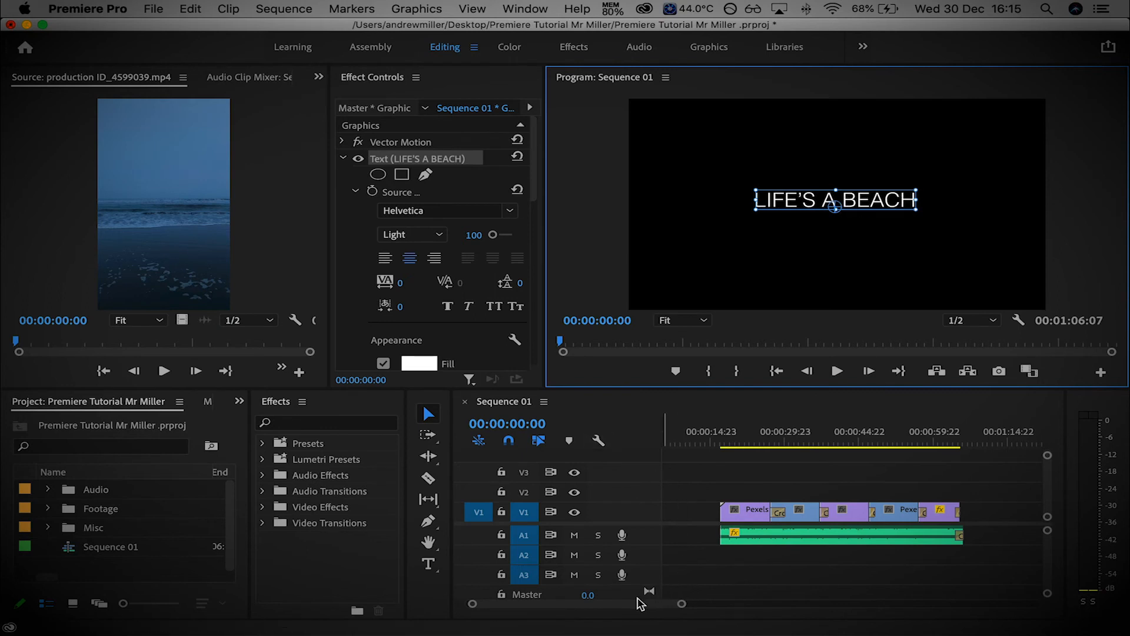
- Bring the title clip at the sequence start into view and preview it at 00:00:01:19
drag(627, 605, 616, 606)
click(693, 485)
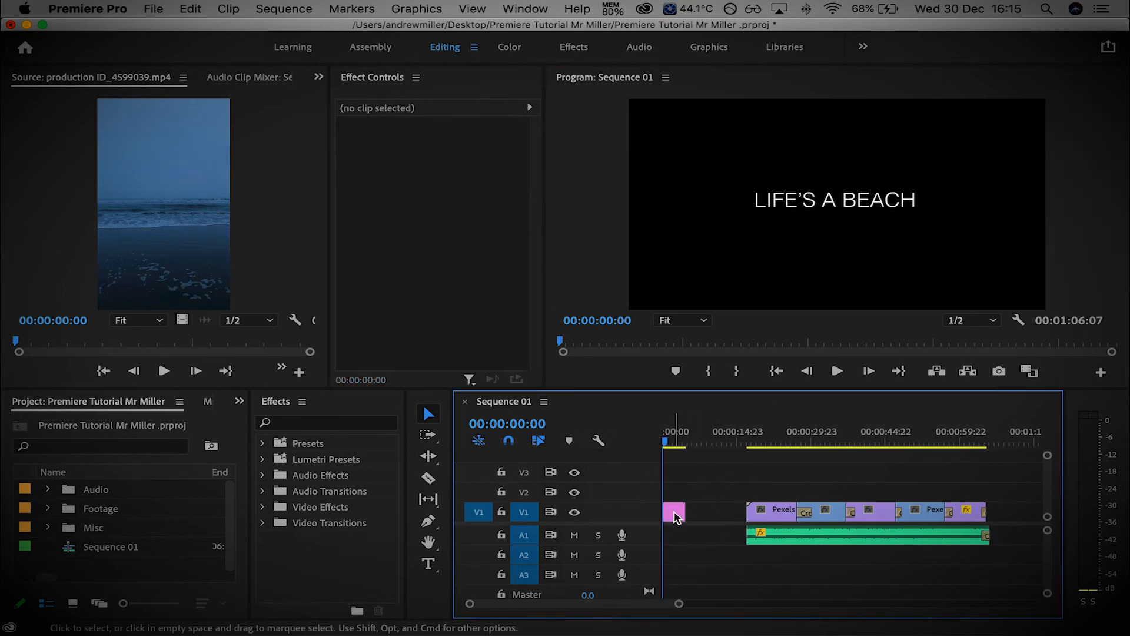
drag(664, 442, 672, 442)
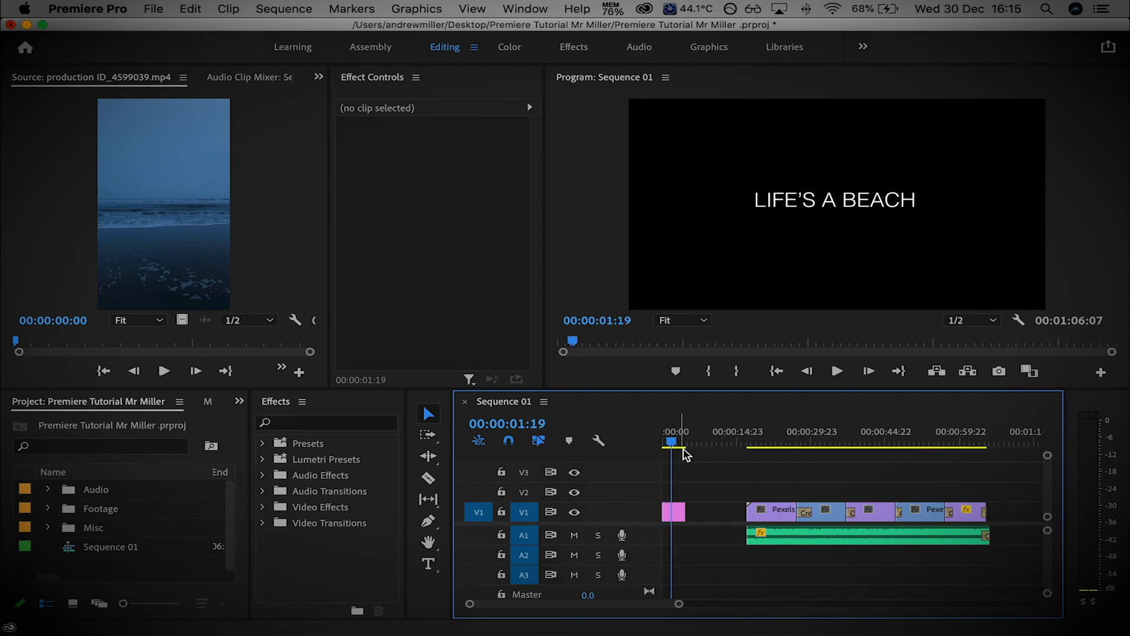
click(152, 8)
mouse_move(337, 29)
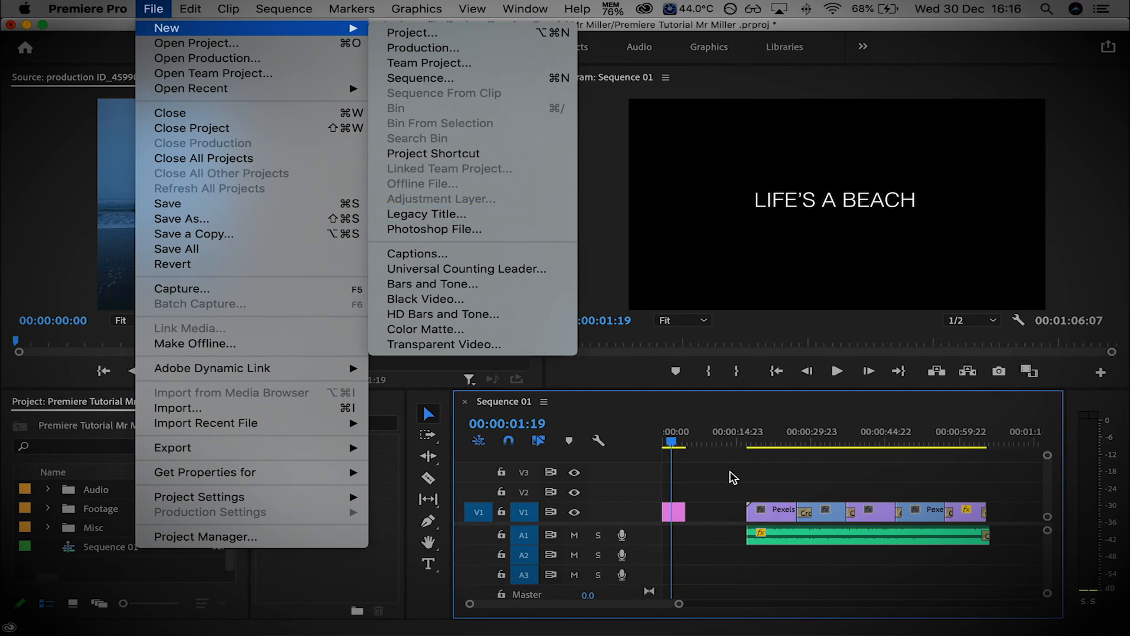
click(700, 518)
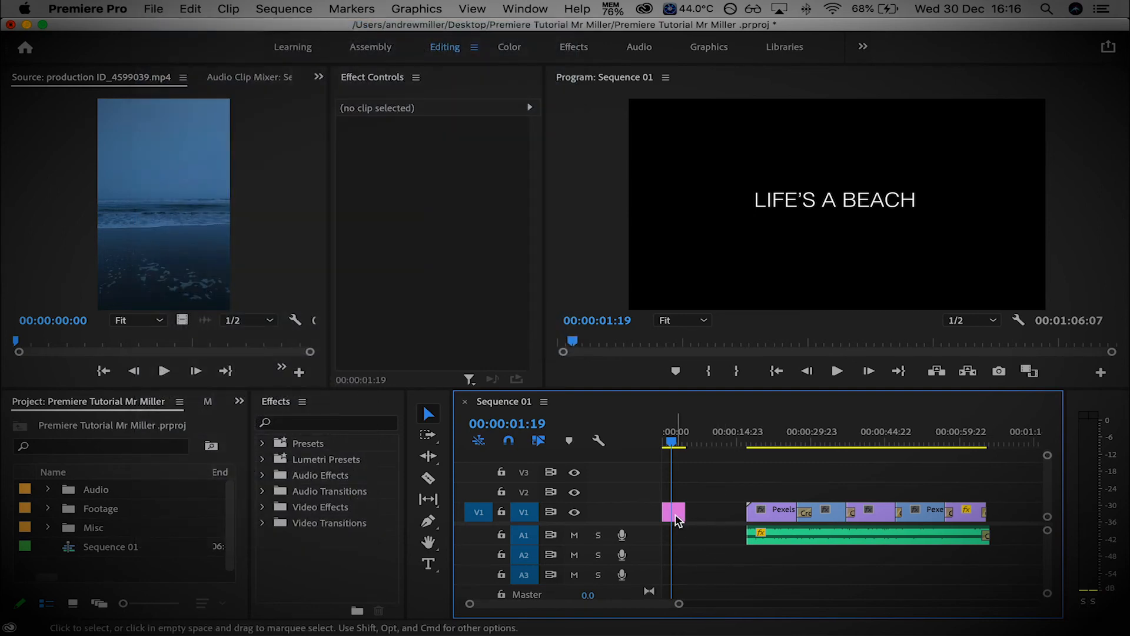
- Try the title on V2 over the first beach clip at 00:00:20:11, and move it back to the sequence start
drag(728, 495, 773, 491)
click(764, 441)
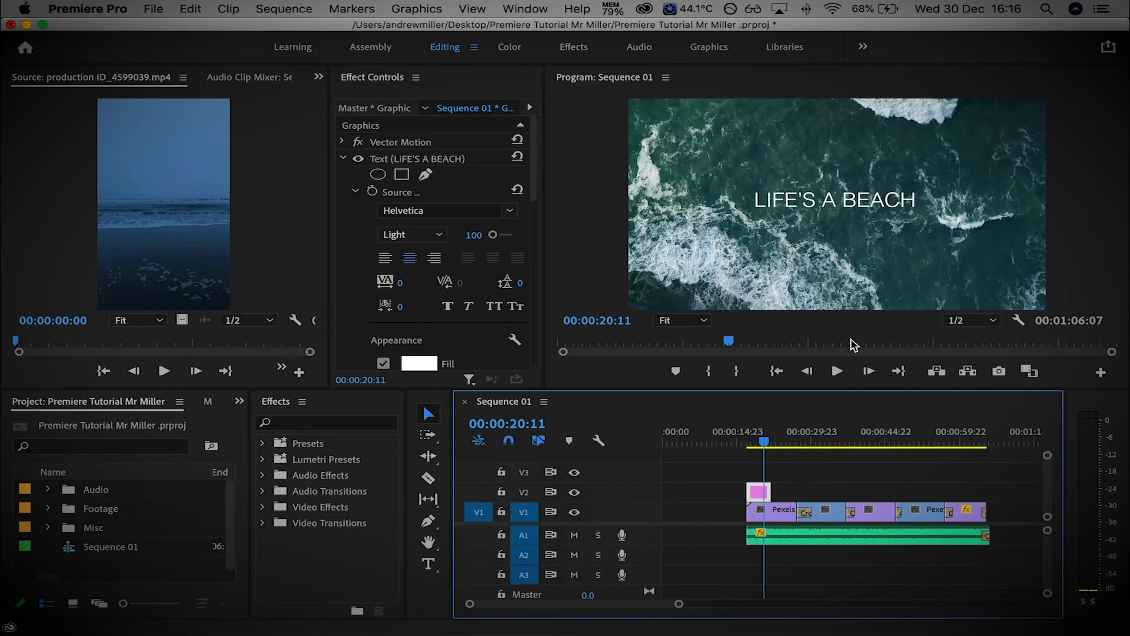
drag(765, 442, 661, 446)
drag(759, 496, 674, 496)
- Extend the end of the title clip to 00:00:05:00 so that it lasts five seconds
key(equal)
key(equal)
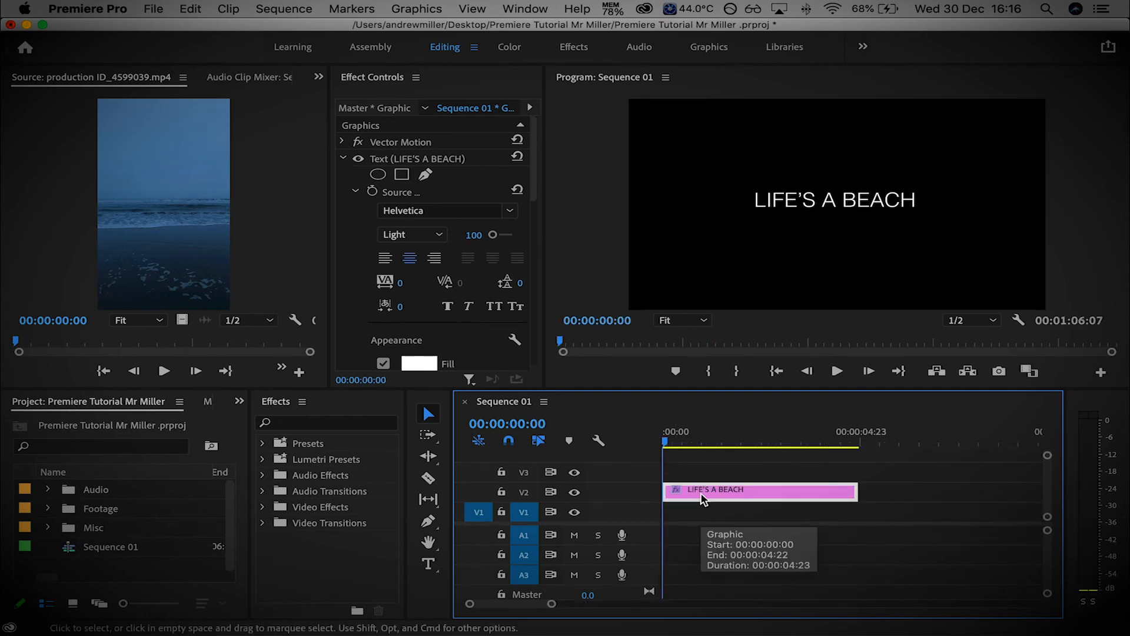
drag(851, 443, 863, 440)
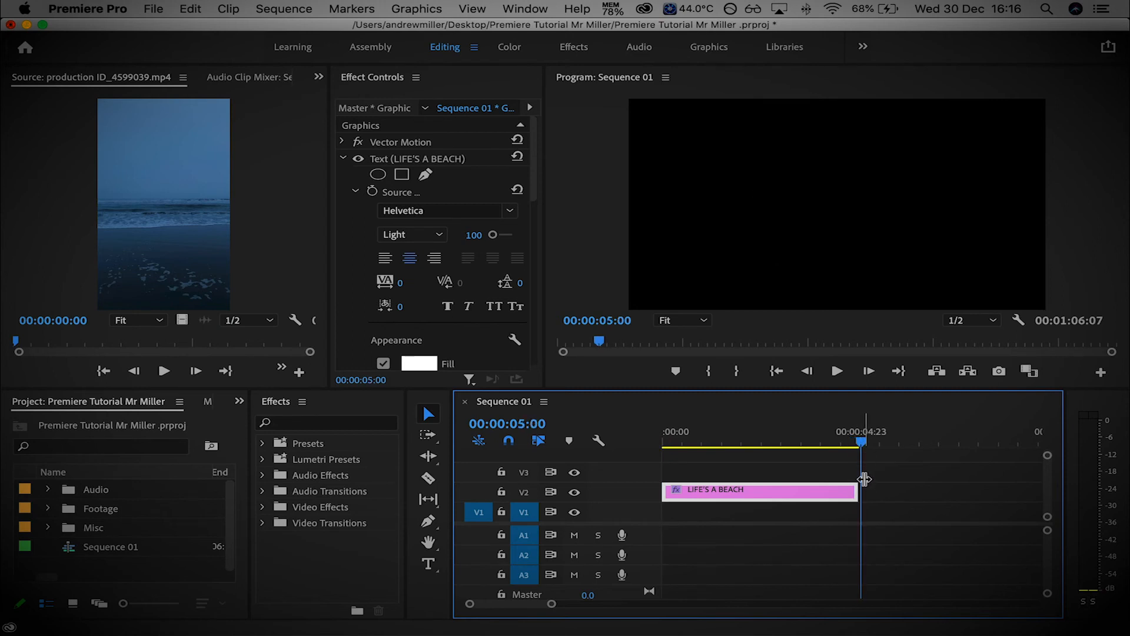
key(=)
drag(827, 492, 849, 493)
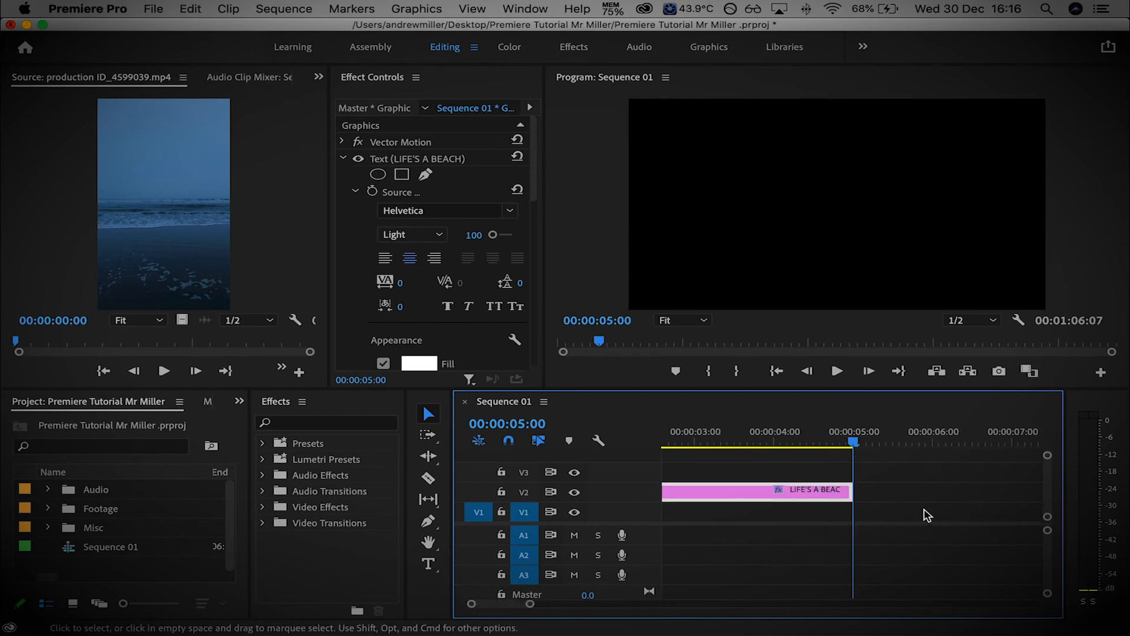
- Move the title clip from V2 down to V1 at the sequence start
key(minus)
key(minus)
key(minus)
key(minus)
drag(687, 493, 719, 510)
- Select all footage and music after the title and move it back to start at 00:00:05:00, closing the gap
key(a)
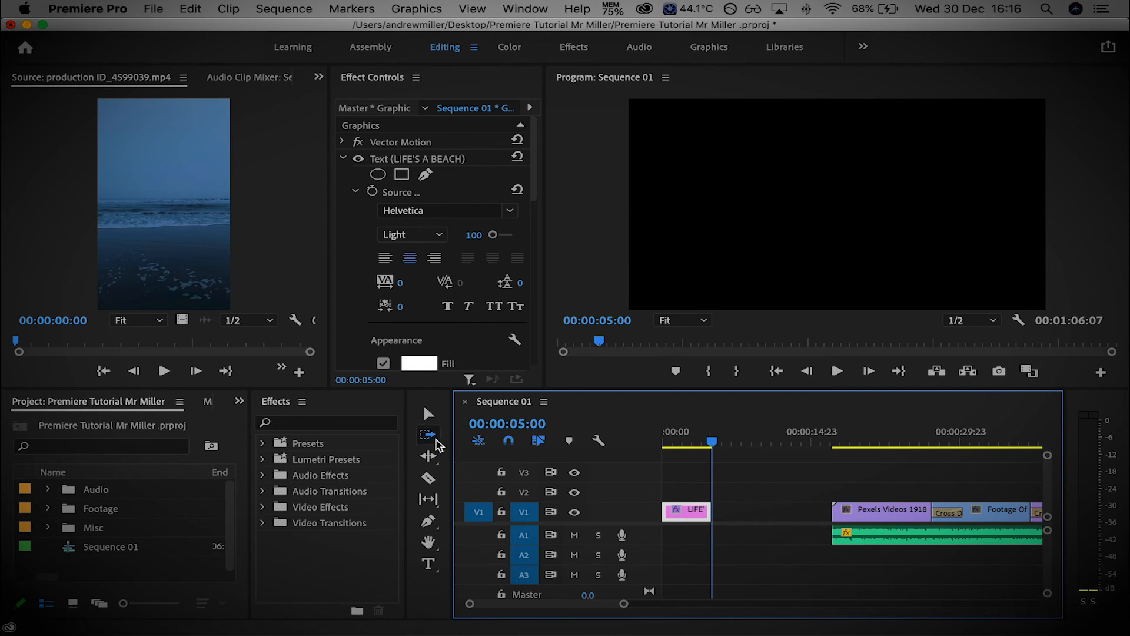
click(870, 513)
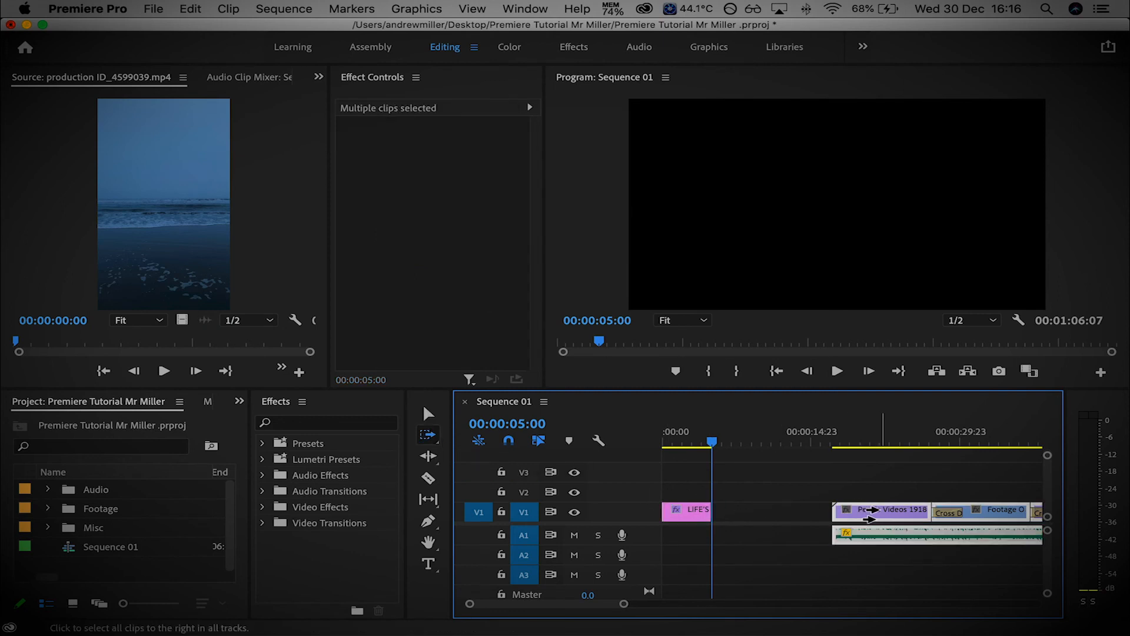
key(v)
drag(892, 512, 772, 512)
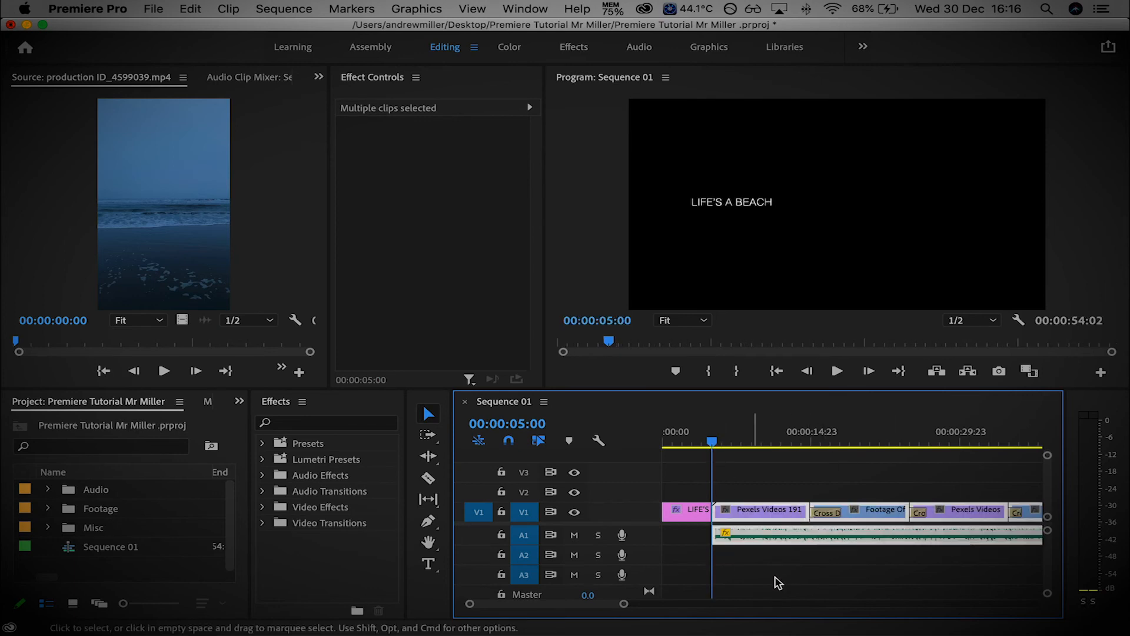
- Extend only the music's start back to the sequence start beneath the title, and return the playhead to 00:00:00:00
click(740, 575)
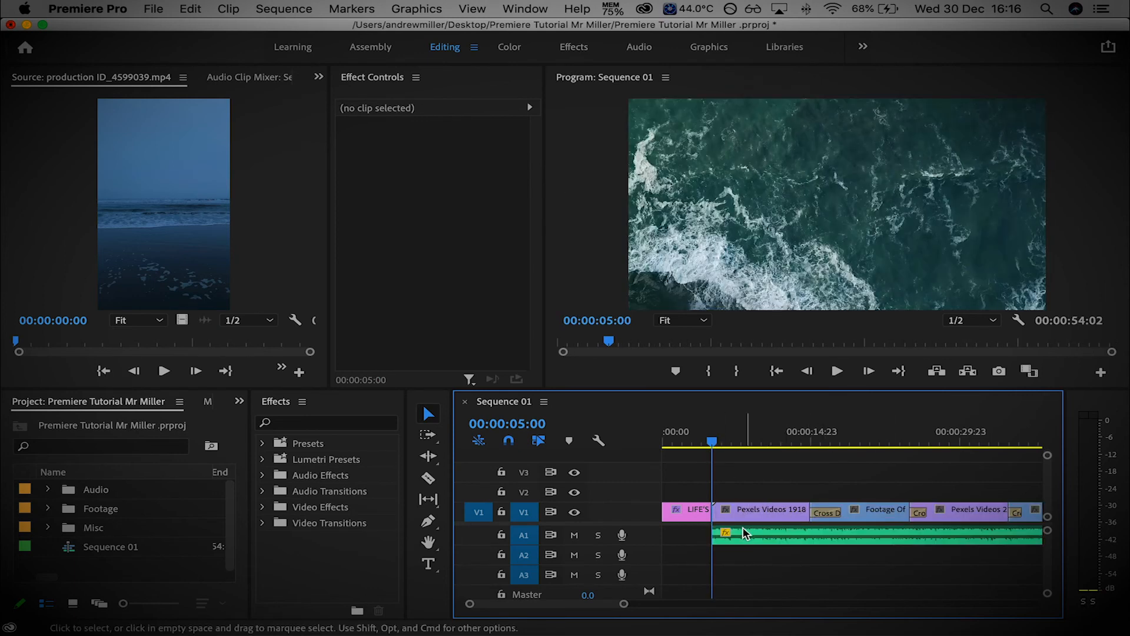
drag(716, 539, 641, 543)
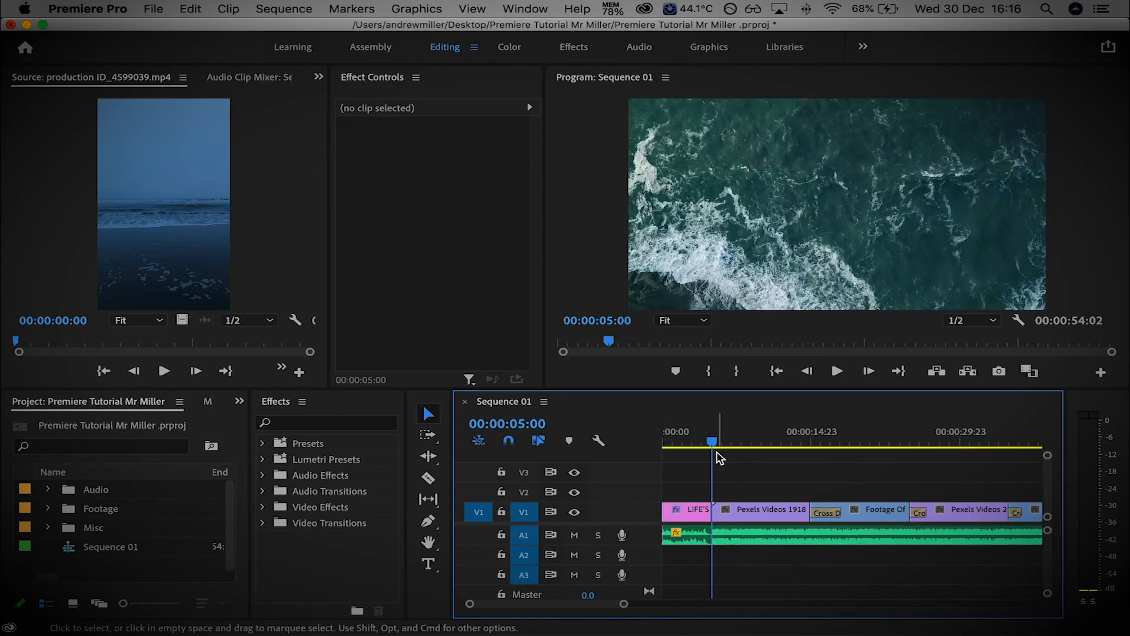
drag(713, 443, 637, 453)
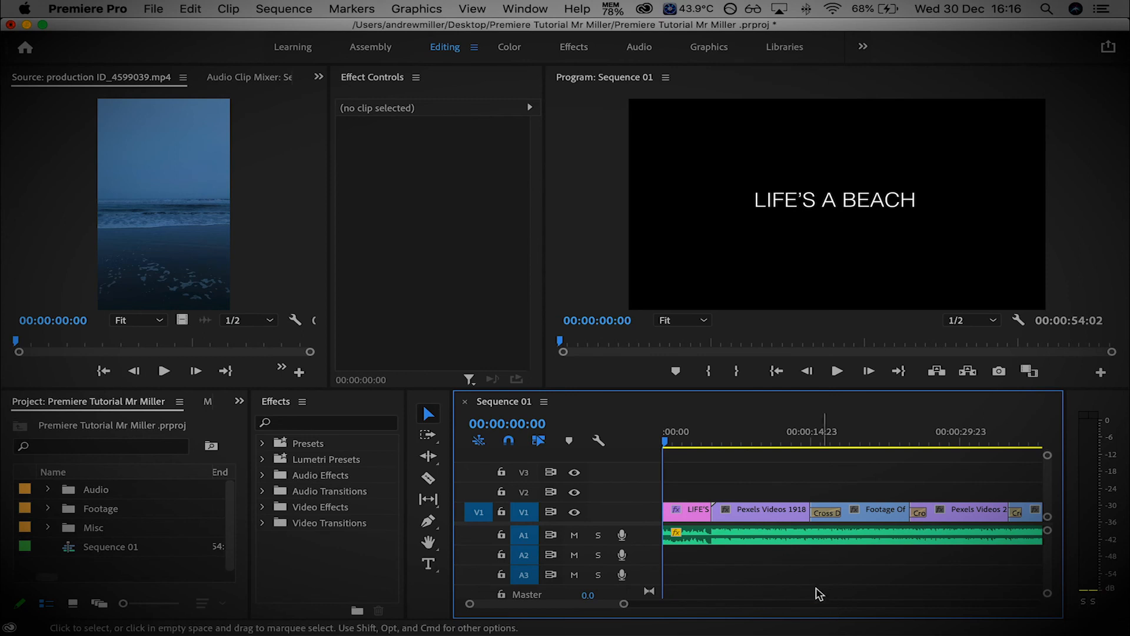
- Play back the cut from the title to the first beach clip, and return the playhead to 00:00:00:00
key(space)
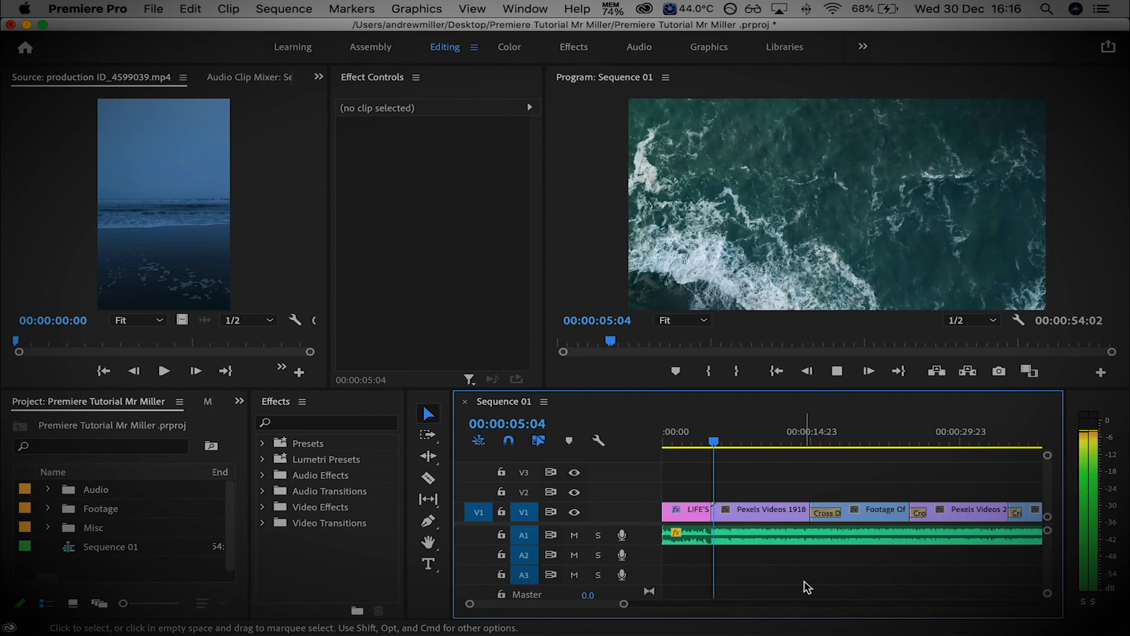
key(space)
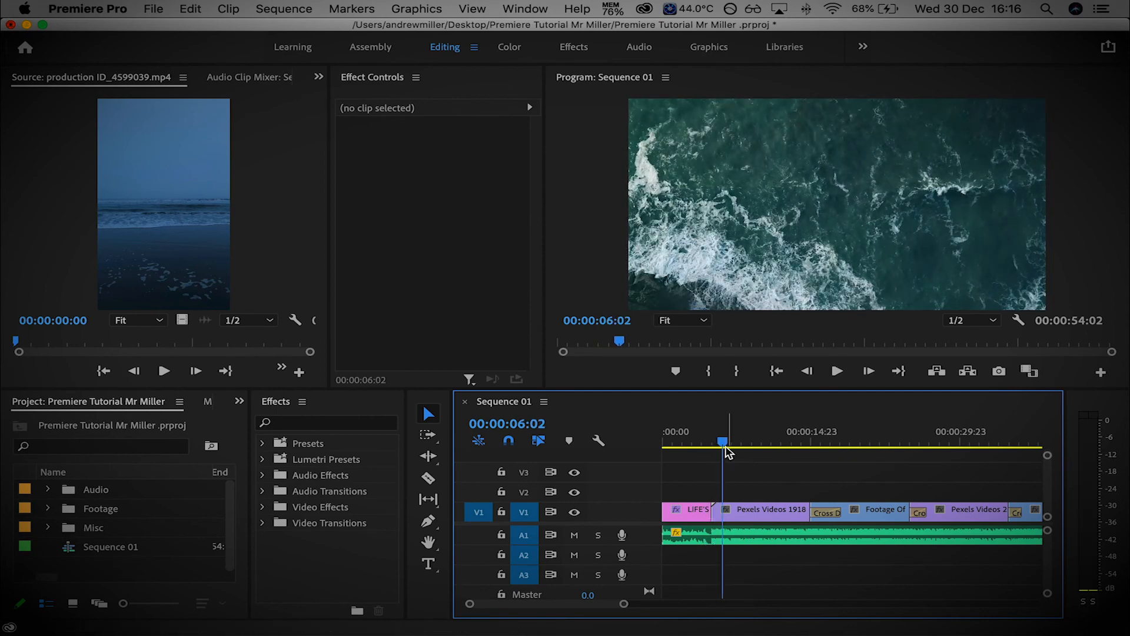
click(700, 443)
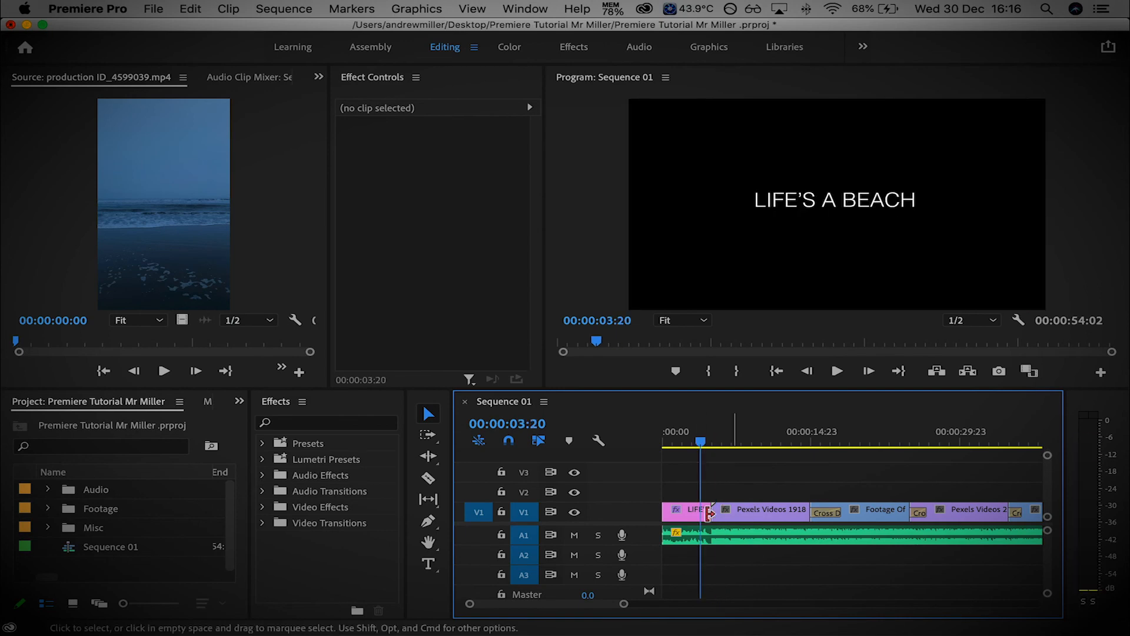
key(space)
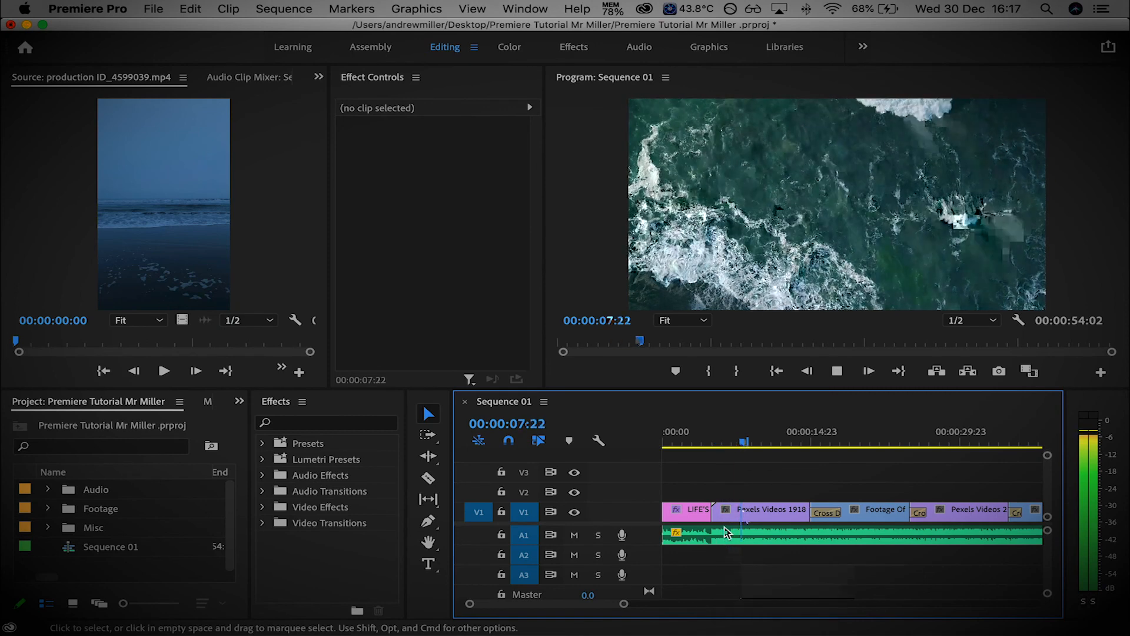
drag(744, 443, 624, 446)
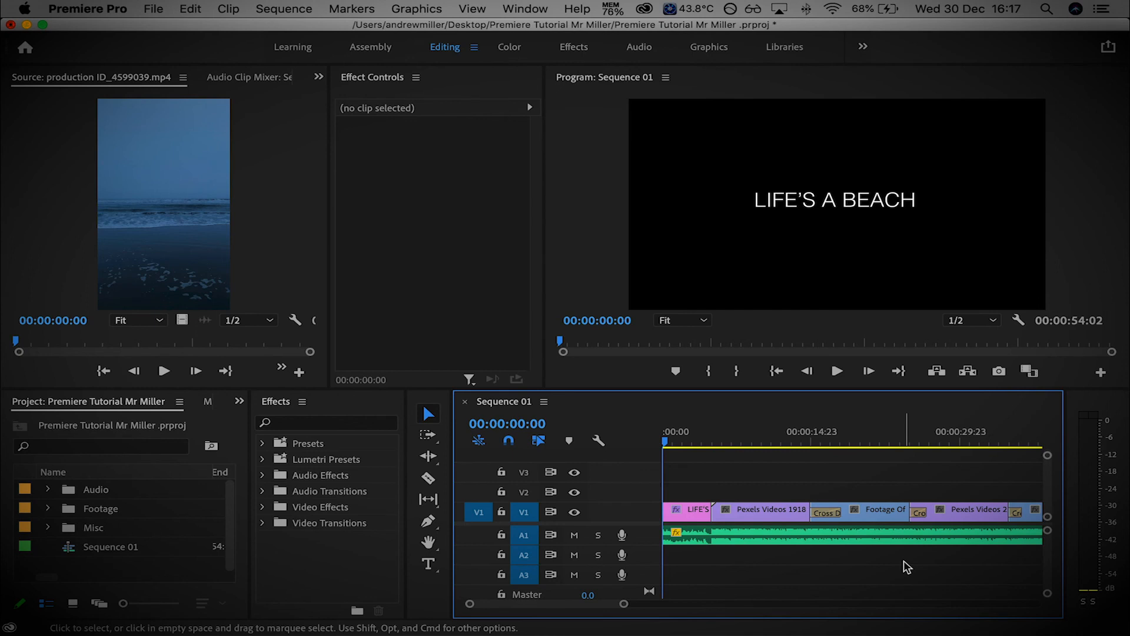
drag(674, 435, 645, 449)
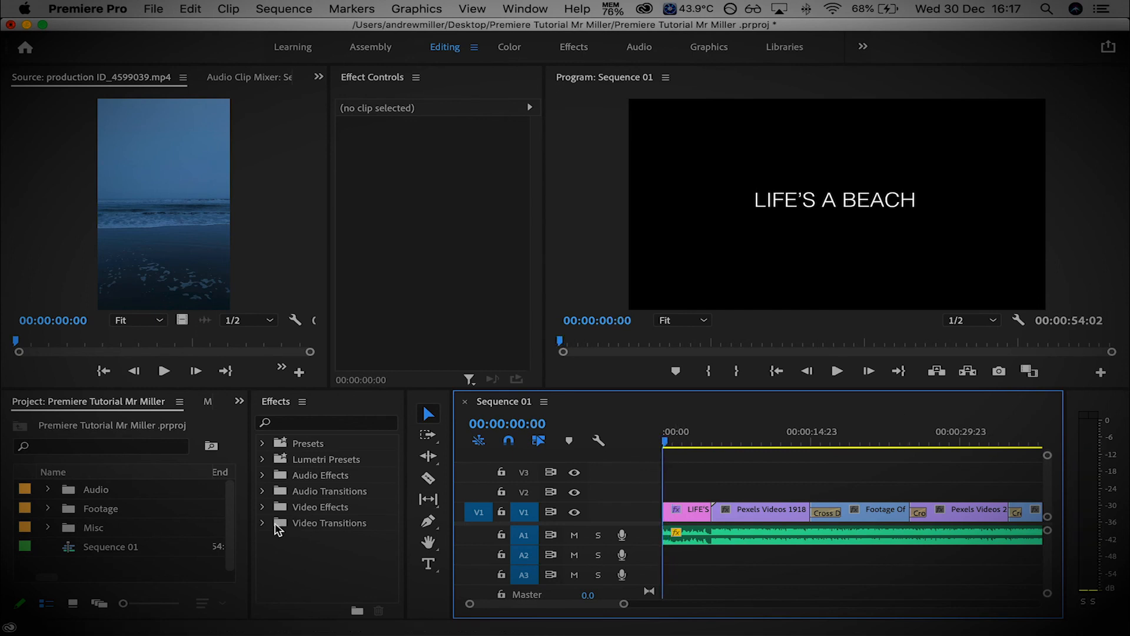
- Apply the Constant Power audio crossfade to the start of the music on A1
click(263, 492)
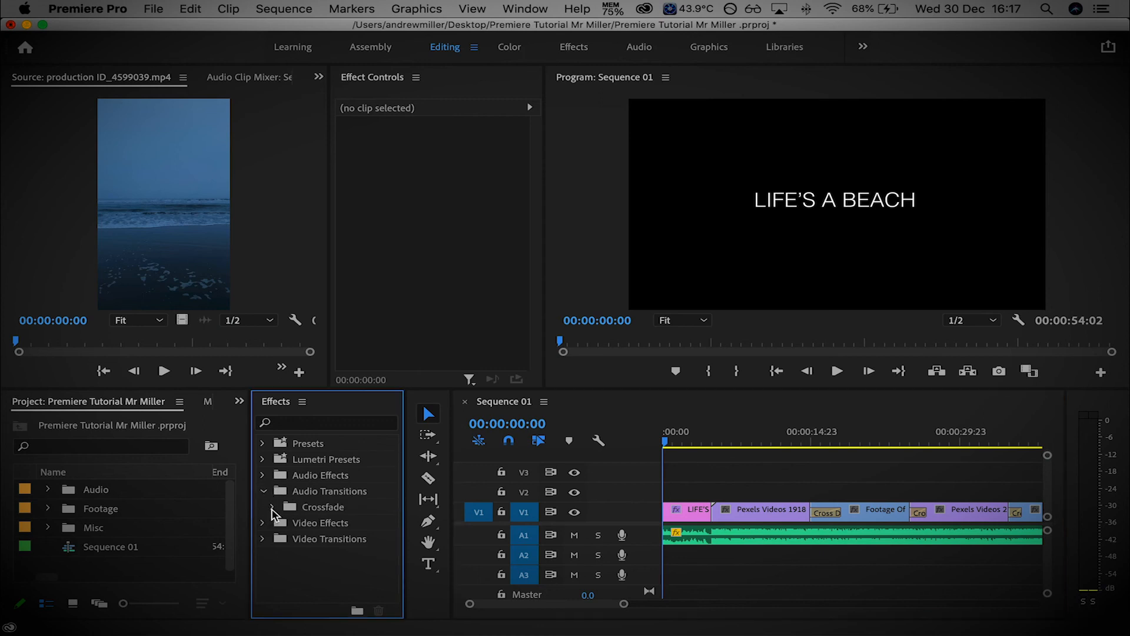
click(273, 507)
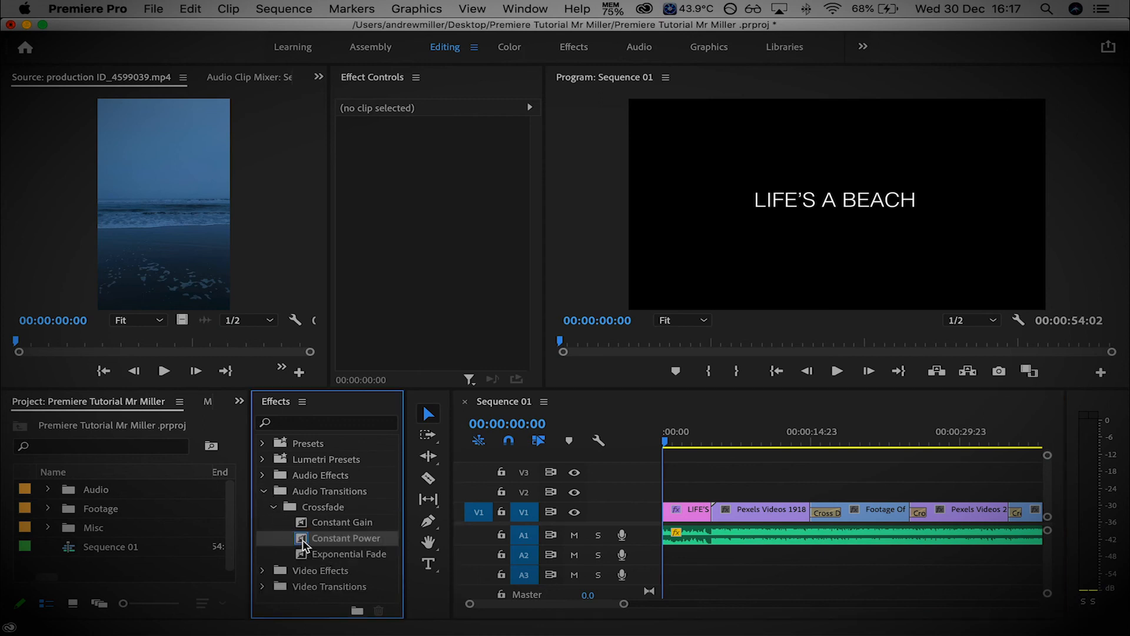
drag(303, 545, 673, 543)
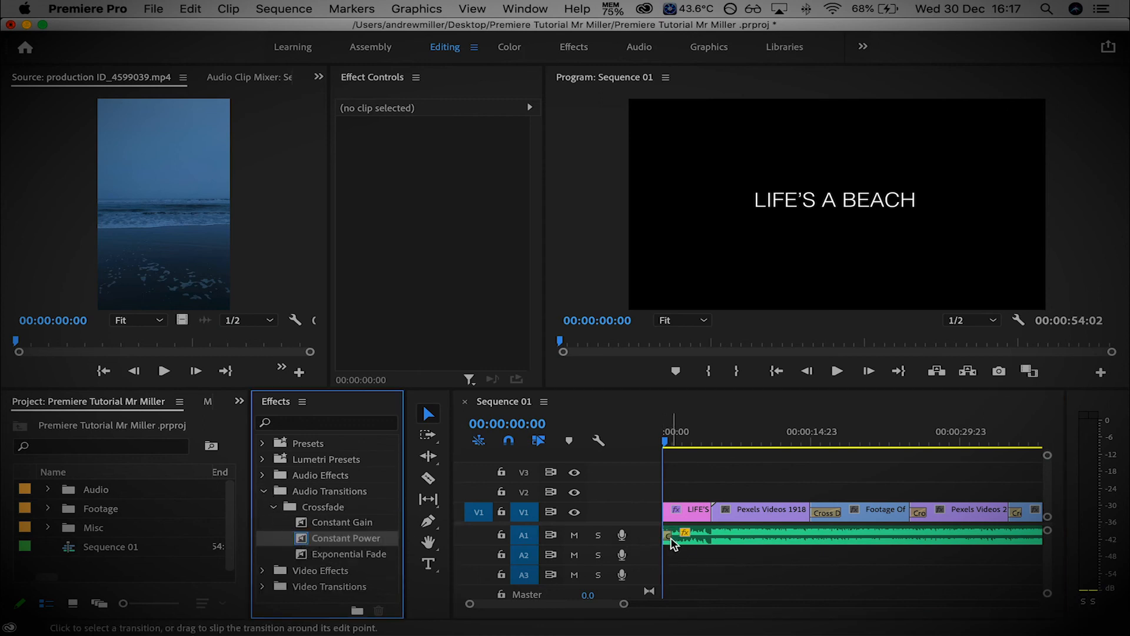
- Lengthen the music's opening Constant Power fade to 00:00:04:21, and play it back through to the first beach clip
key(equal)
key(equal)
key(equal)
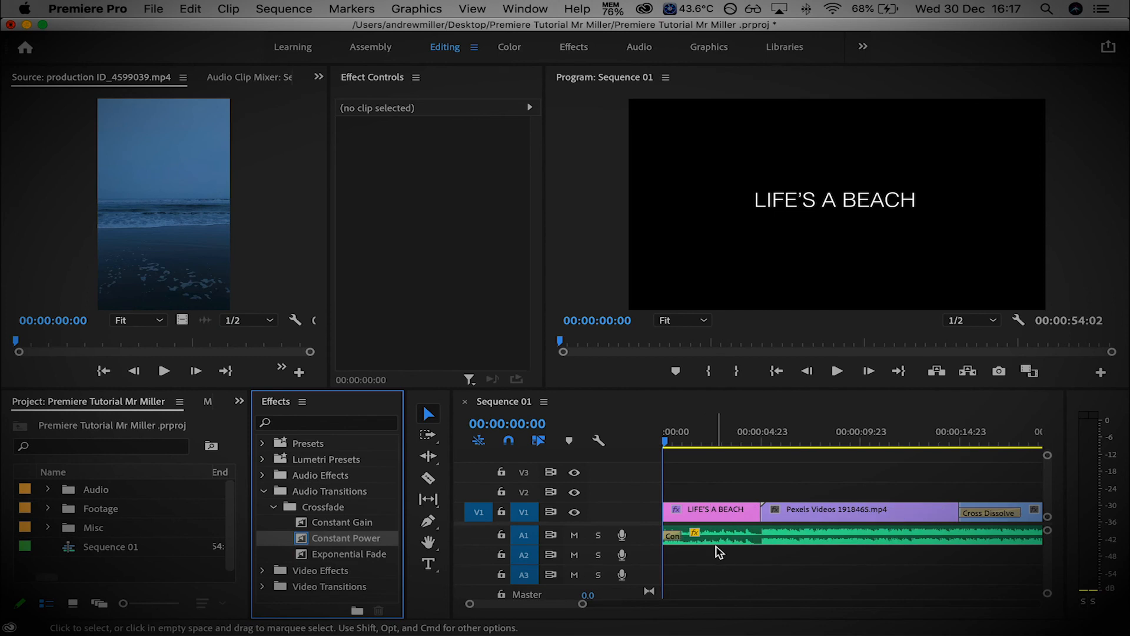
key(minus)
drag(702, 537, 853, 544)
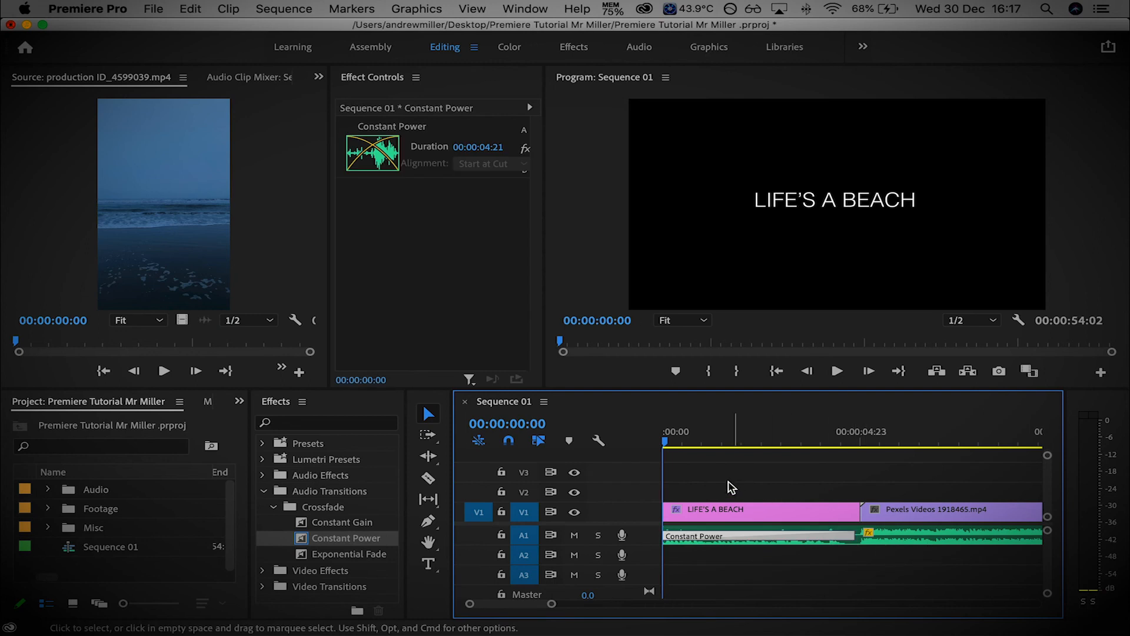
key(space)
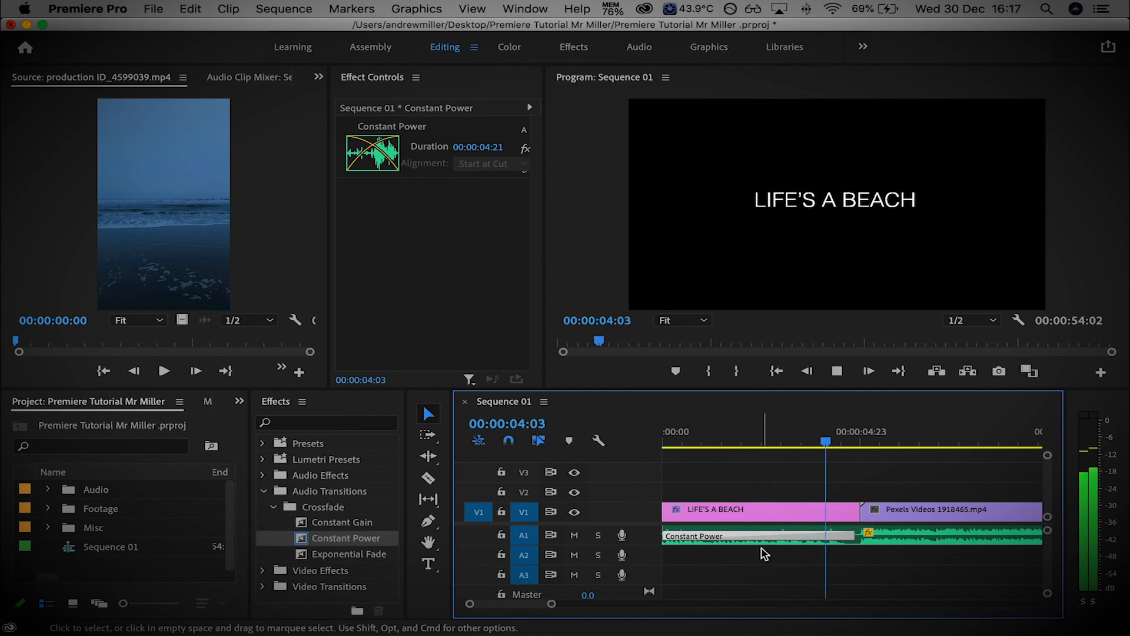
key(space)
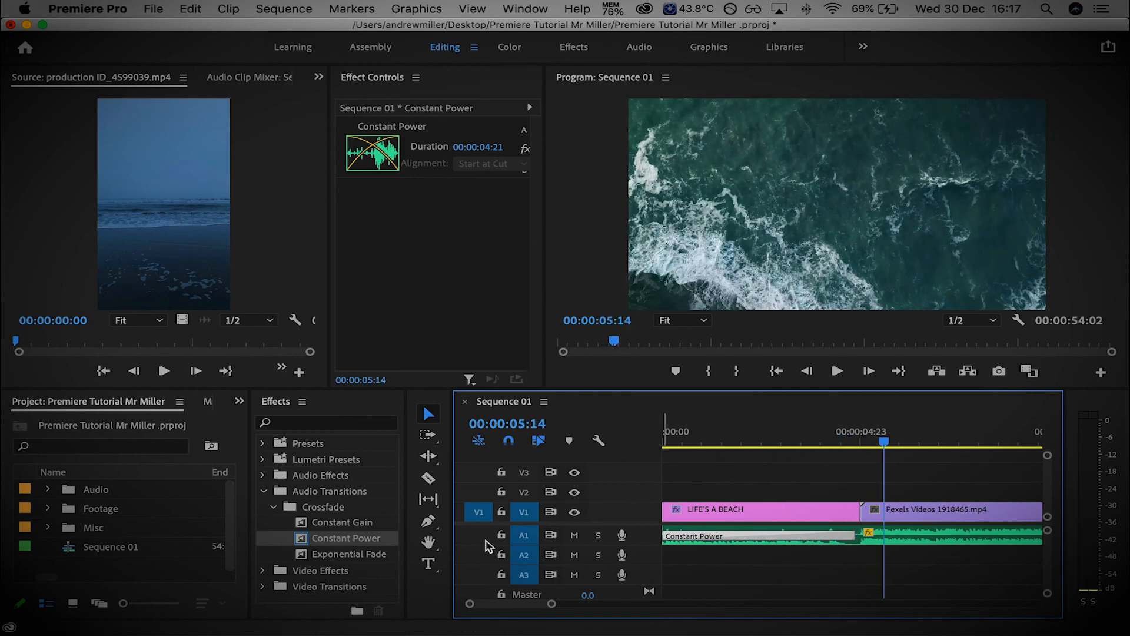
- Apply a Cross Dissolve to the start of the LIFE'S A BEACH title and set its duration to 00:00:04:21
click(274, 508)
click(263, 491)
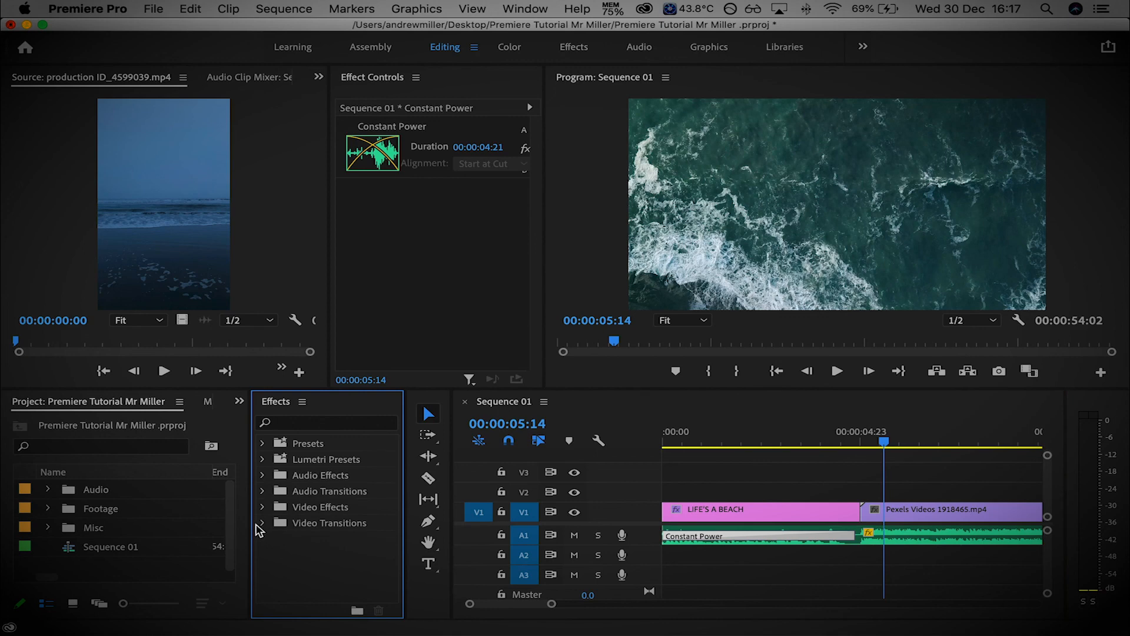
click(261, 523)
click(272, 556)
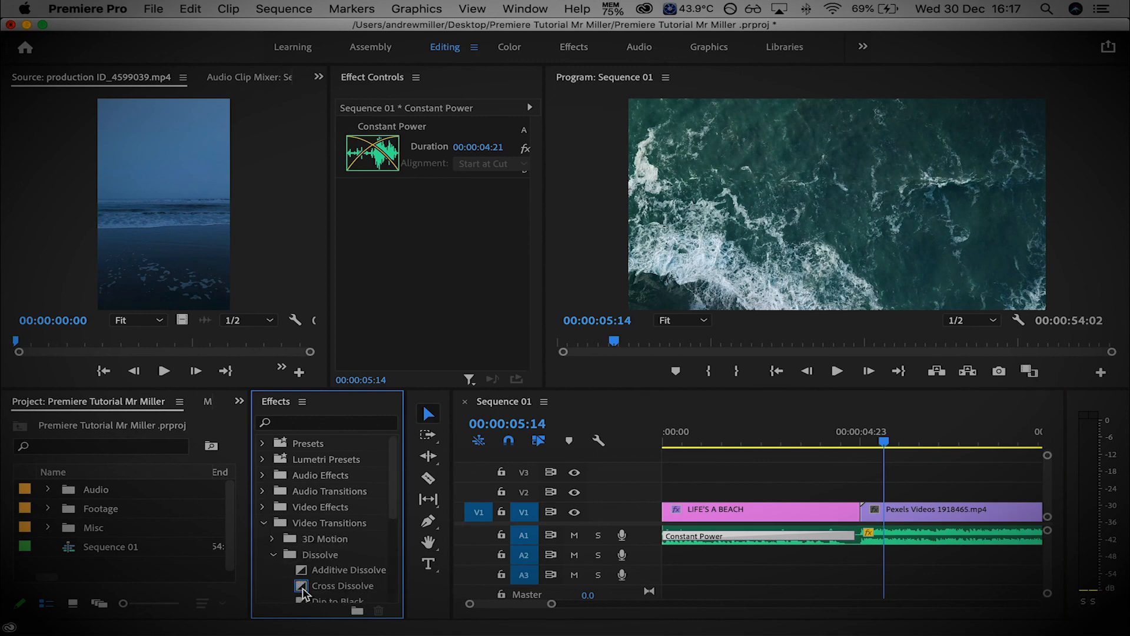
drag(302, 592, 854, 512)
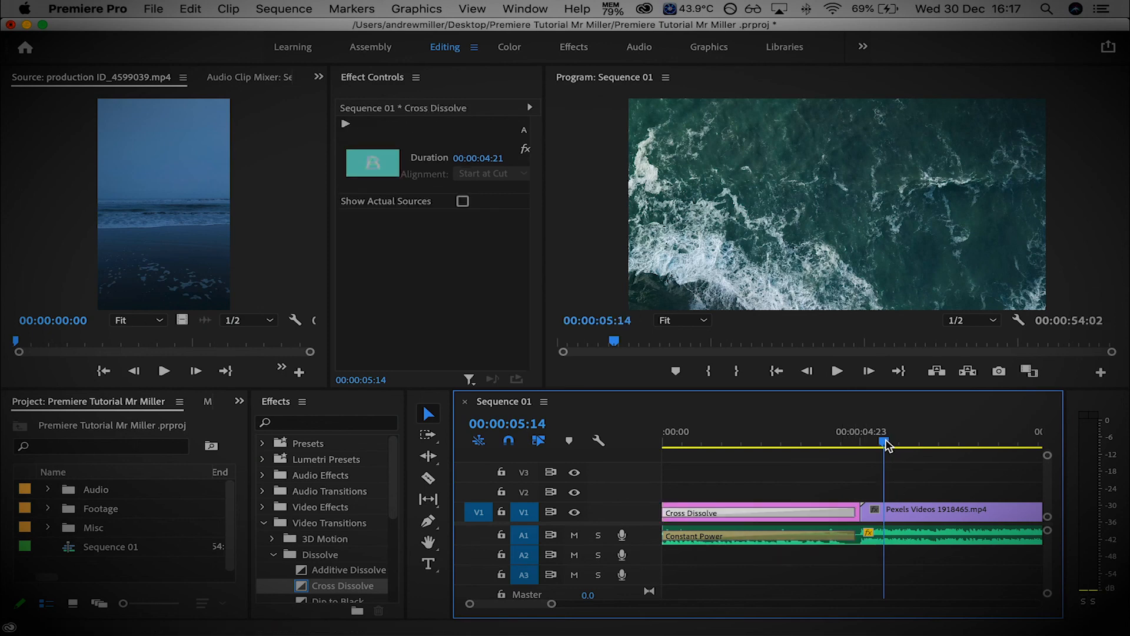
- Play back the title's picture and audio fade-in from 00:00:00:00 into the first beach clip, then collapse the Video Transitions folders
drag(884, 441, 600, 449)
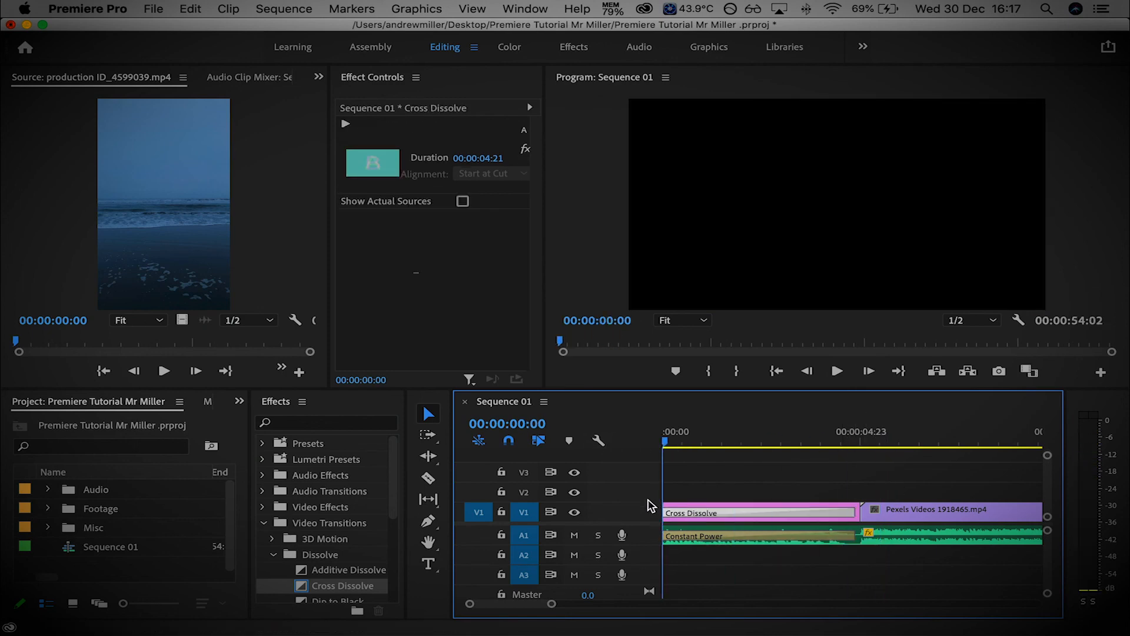
key(space)
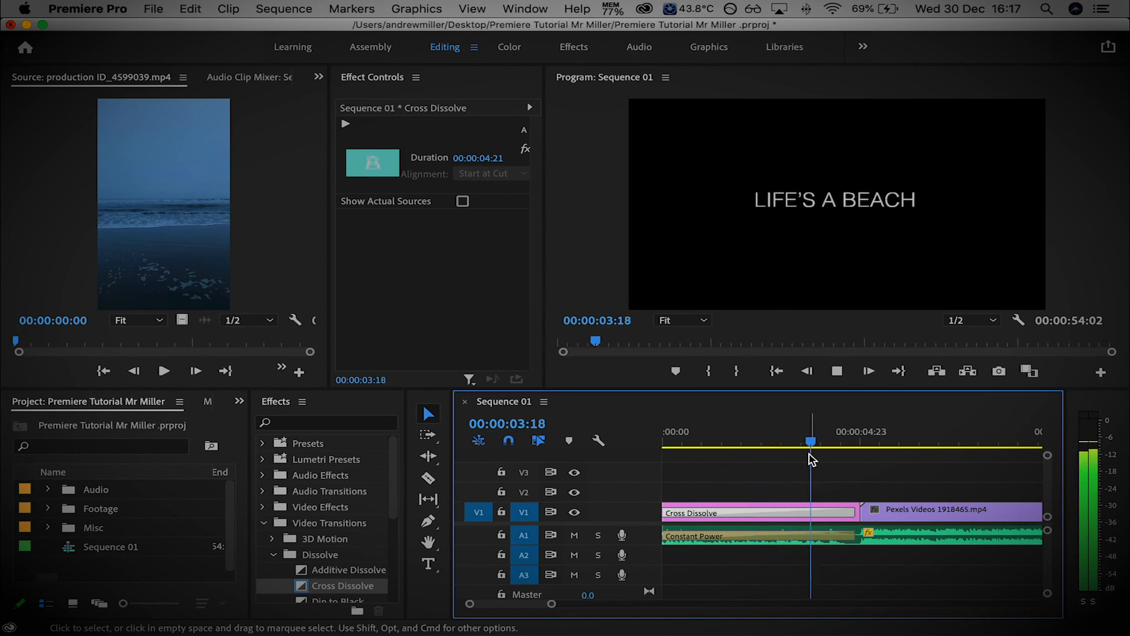
key(space)
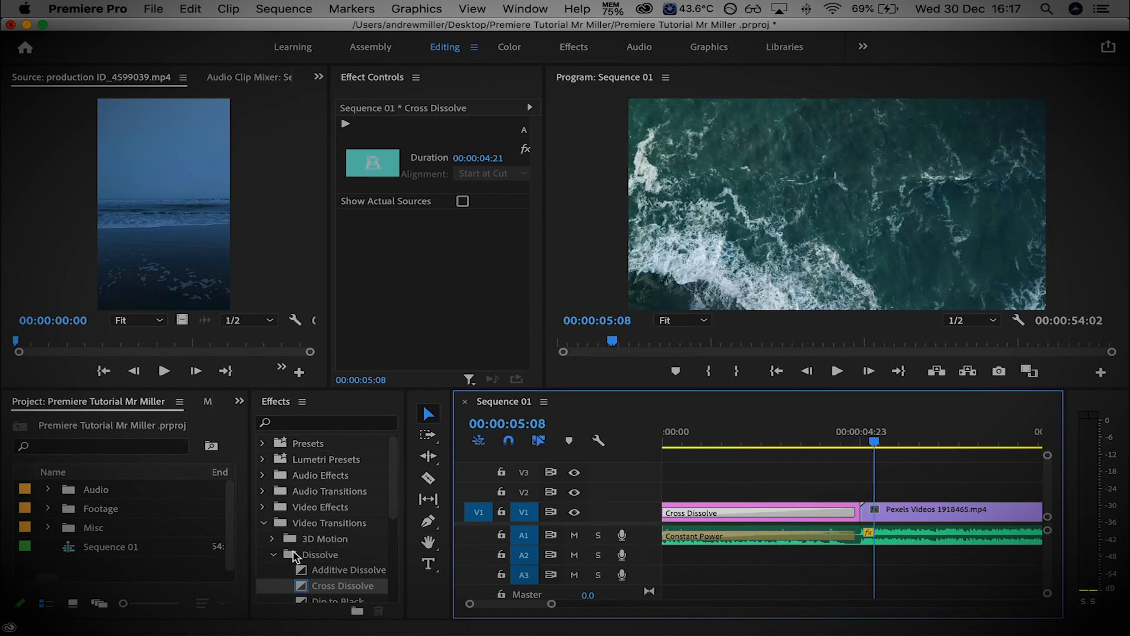
click(273, 555)
click(263, 524)
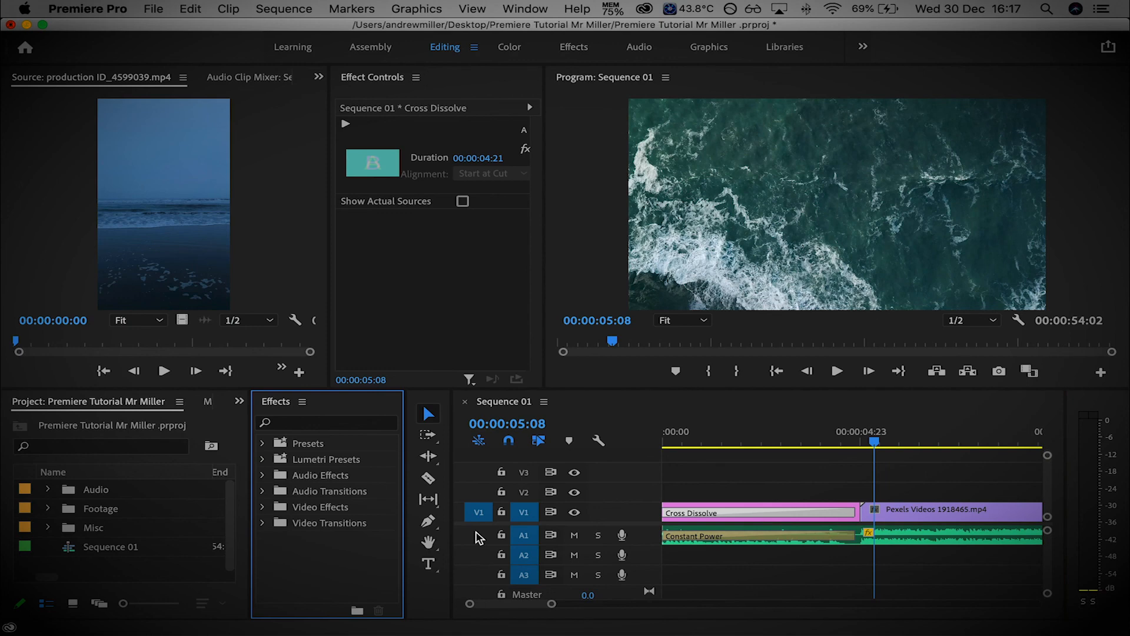
- Review the whole sequence from its start, checking frames in the opening beach clip, the first dissolve and the final clips
key(minus)
key(minus)
key(minus)
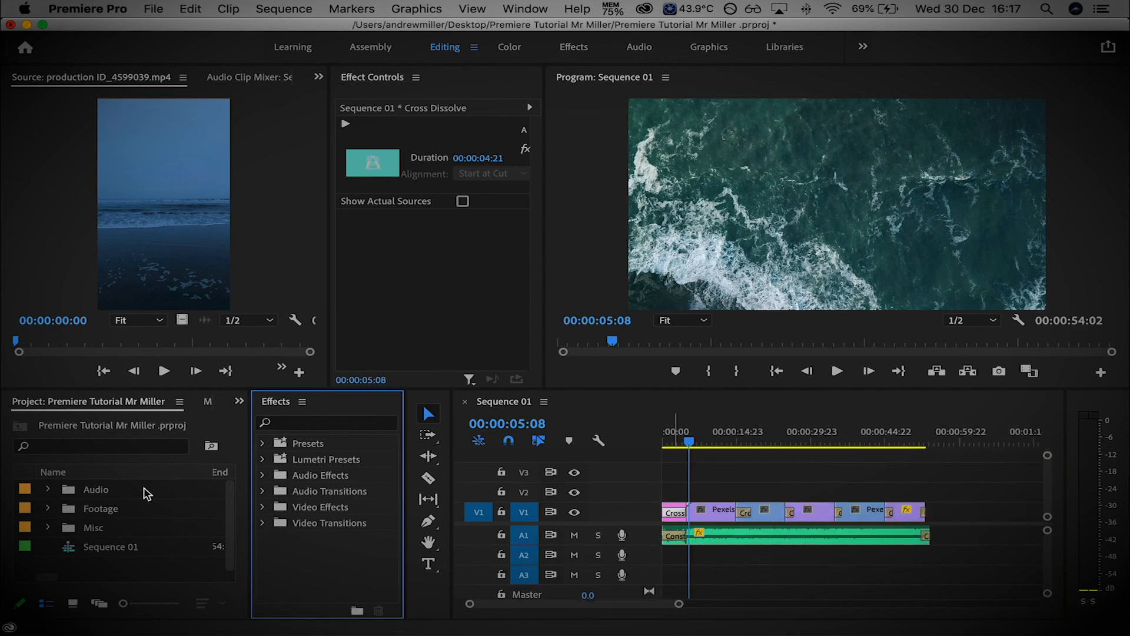
drag(686, 442, 628, 441)
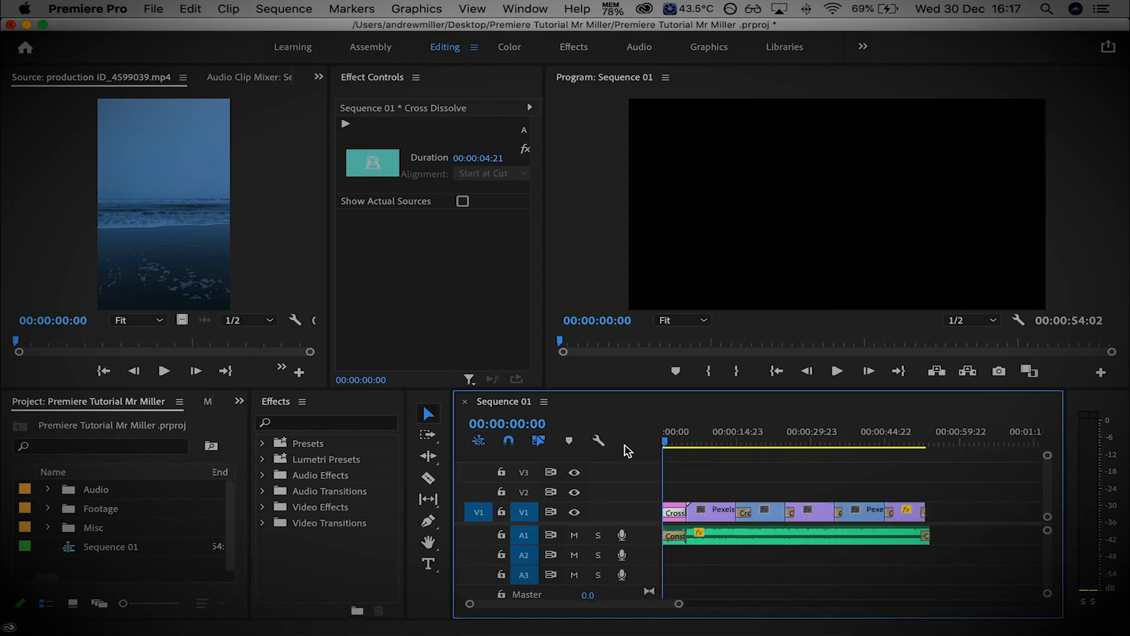
drag(667, 443, 748, 444)
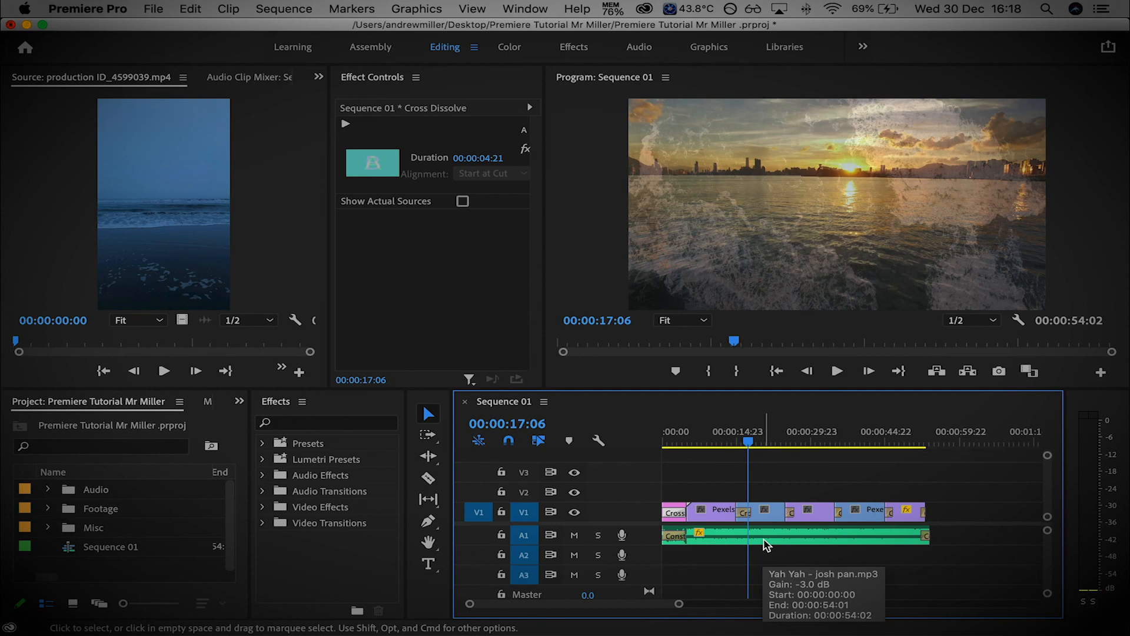
click(669, 442)
drag(668, 448, 618, 459)
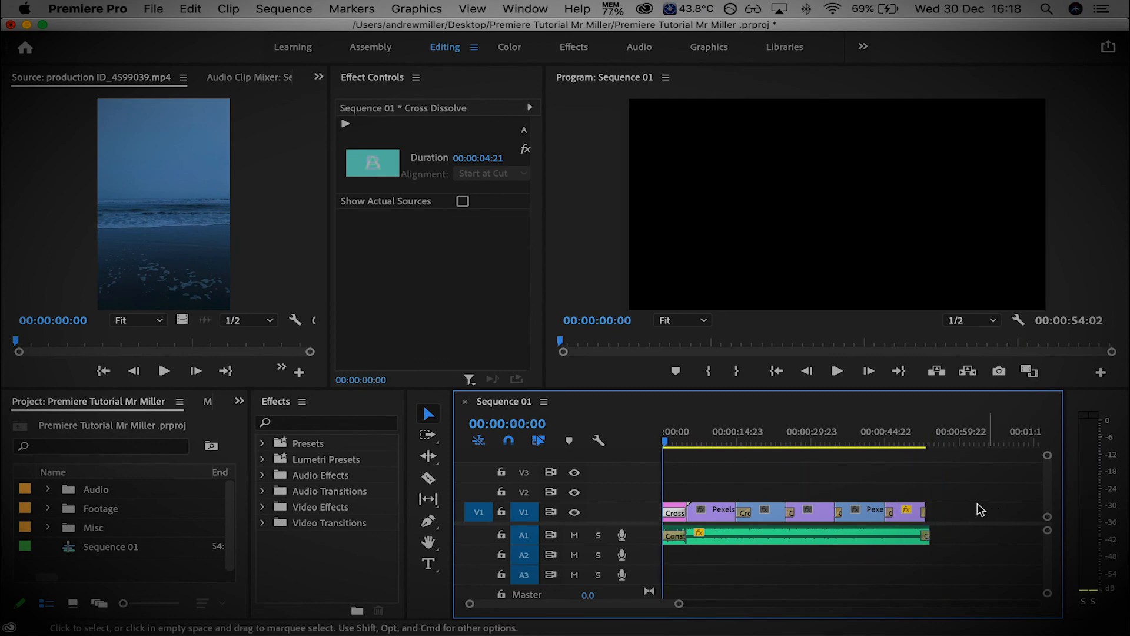
click(710, 436)
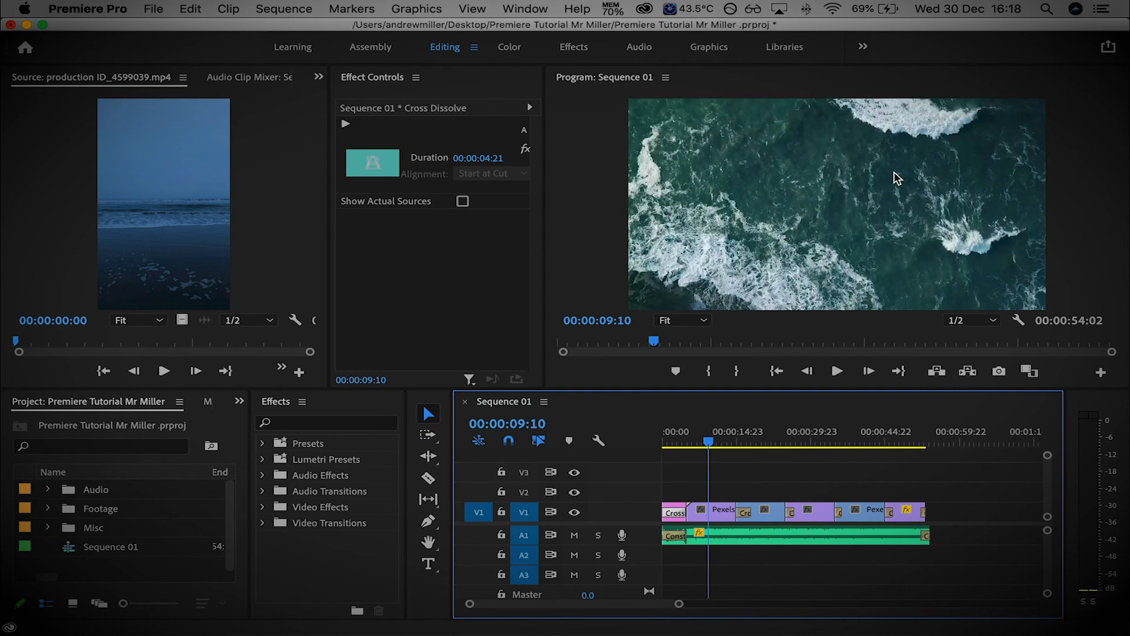
click(907, 438)
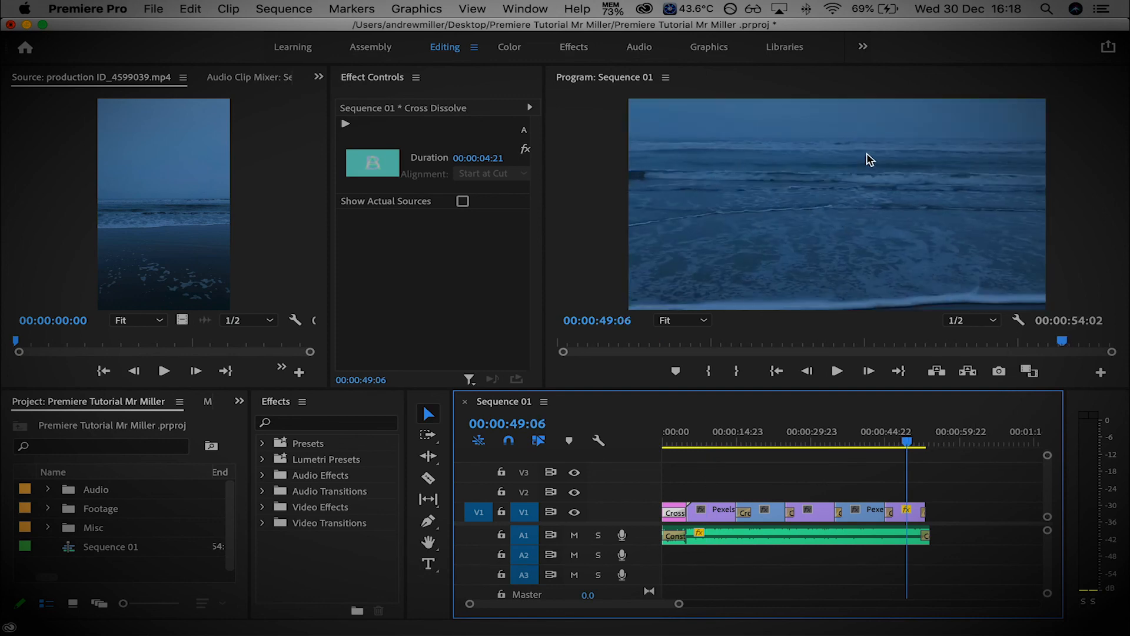
click(861, 439)
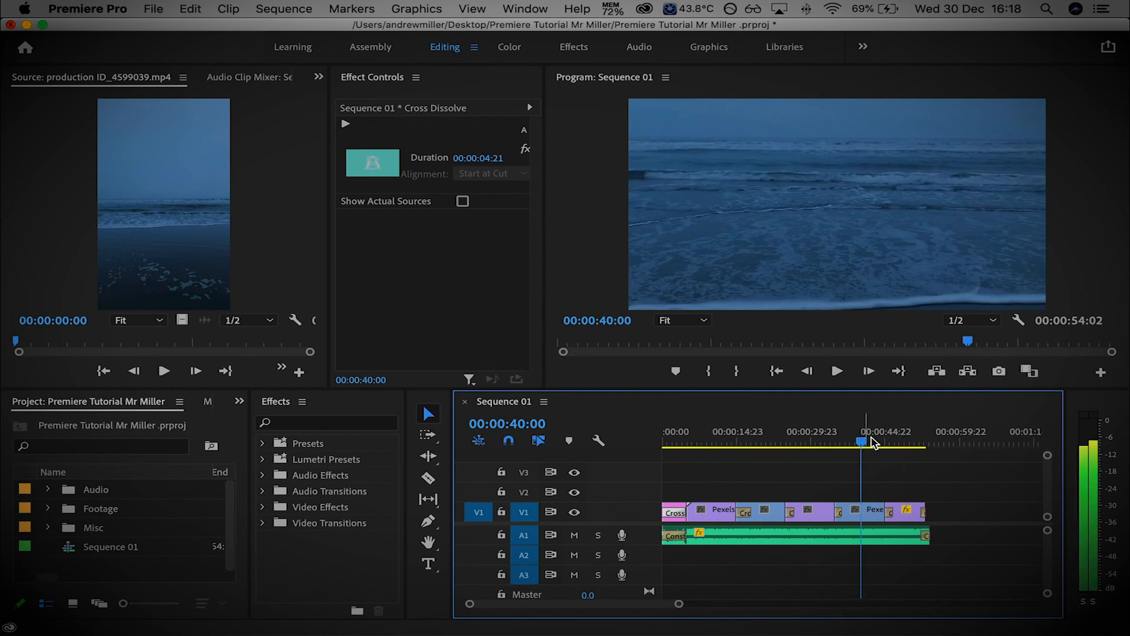